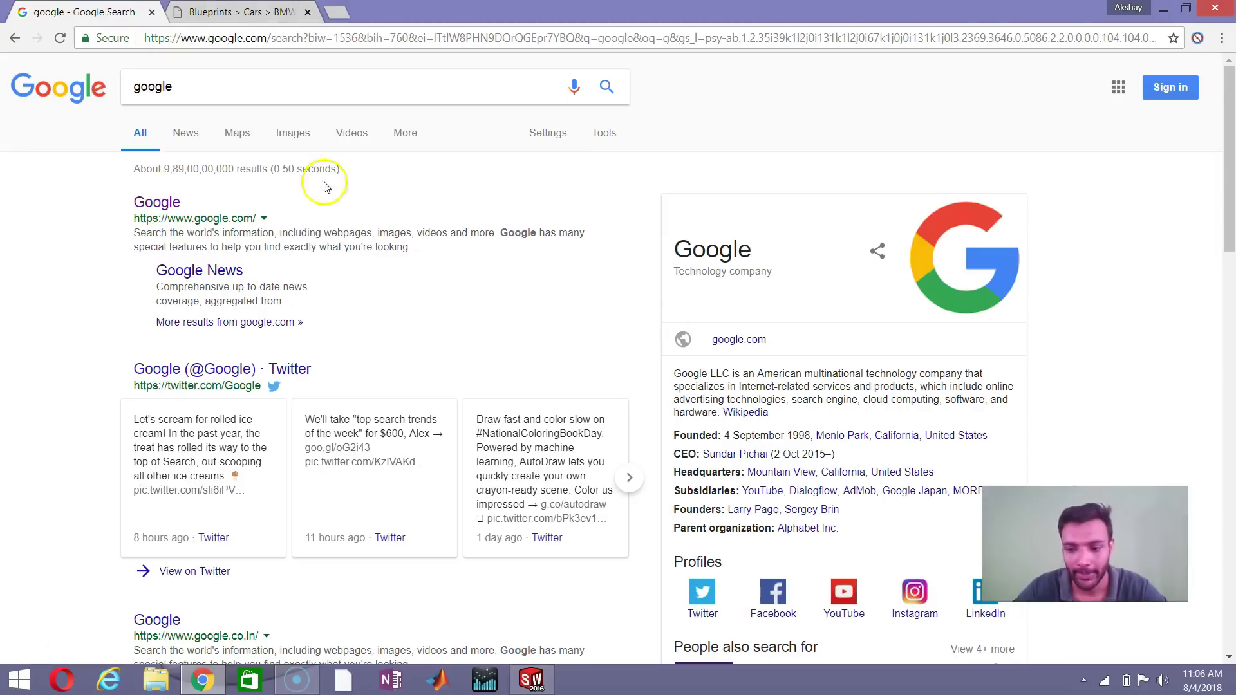
# Step: Search Google for "BMW 5 series drawing"
pyautogui.doubleClick(207, 80)
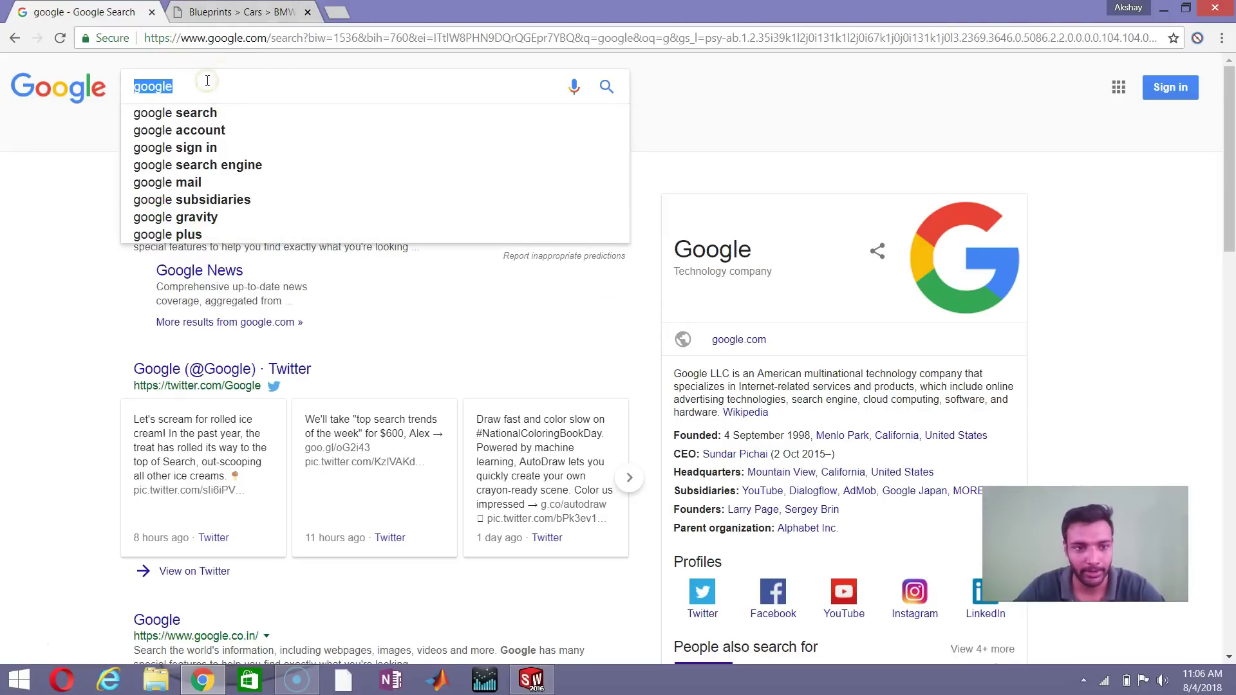
pyautogui.write('BMW ')
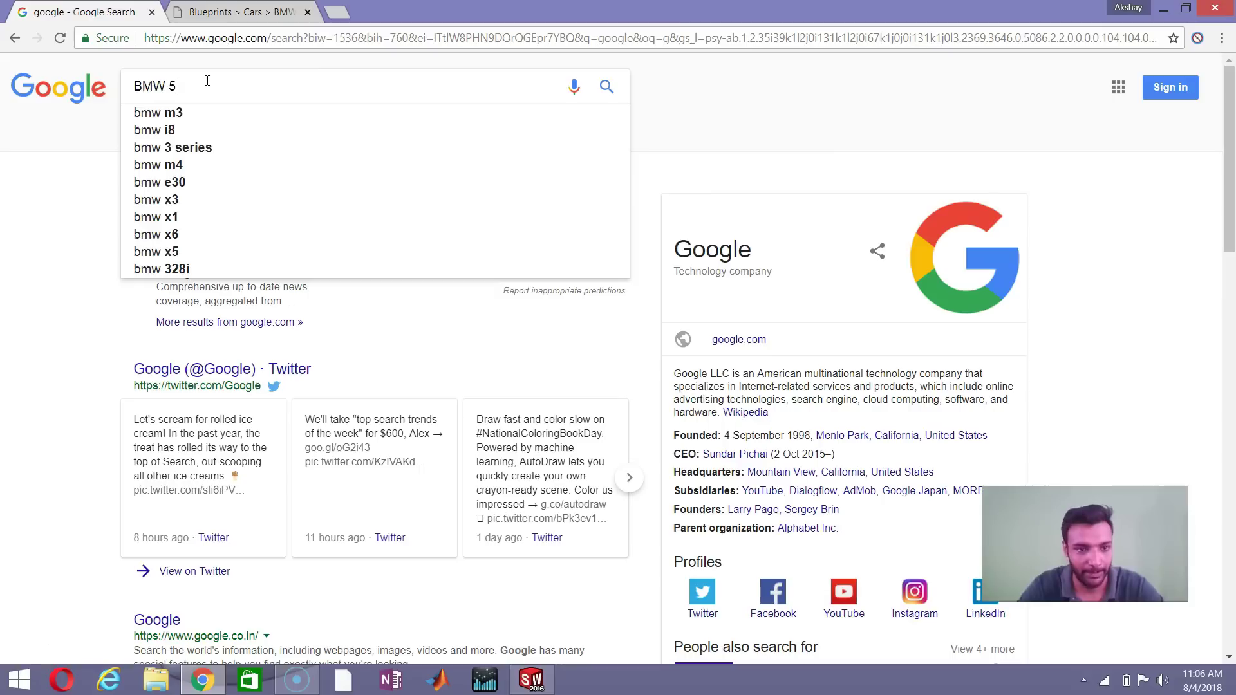
pyautogui.write('5 seties')
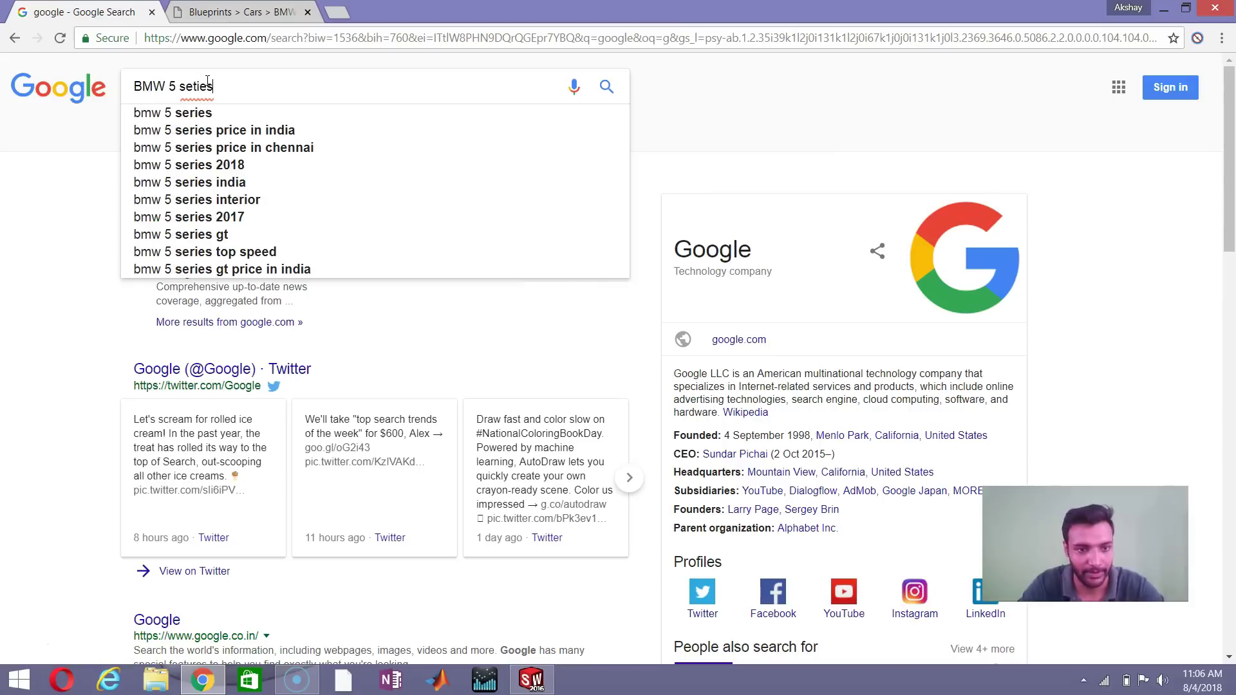
pyautogui.press('BackSpace')
pyautogui.press('BackSpace')
pyautogui.press('BackSpace')
pyautogui.press('BackSpace')
pyautogui.write('rie')
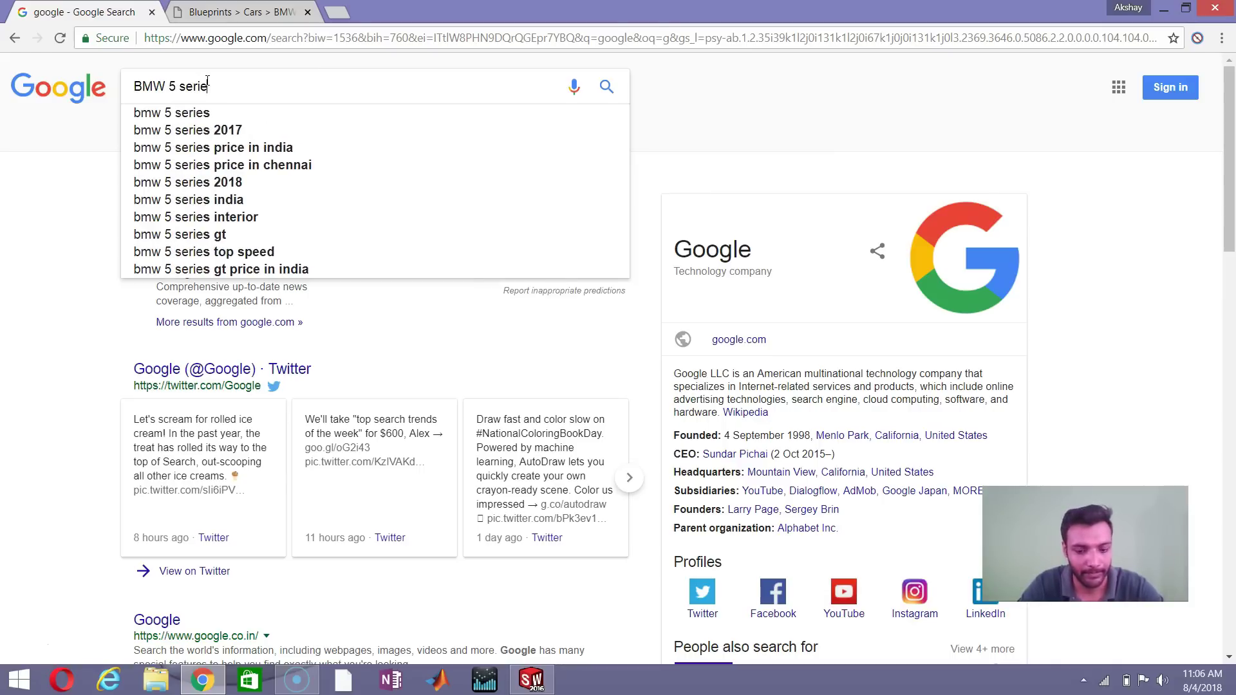
pyautogui.write('s drawing')
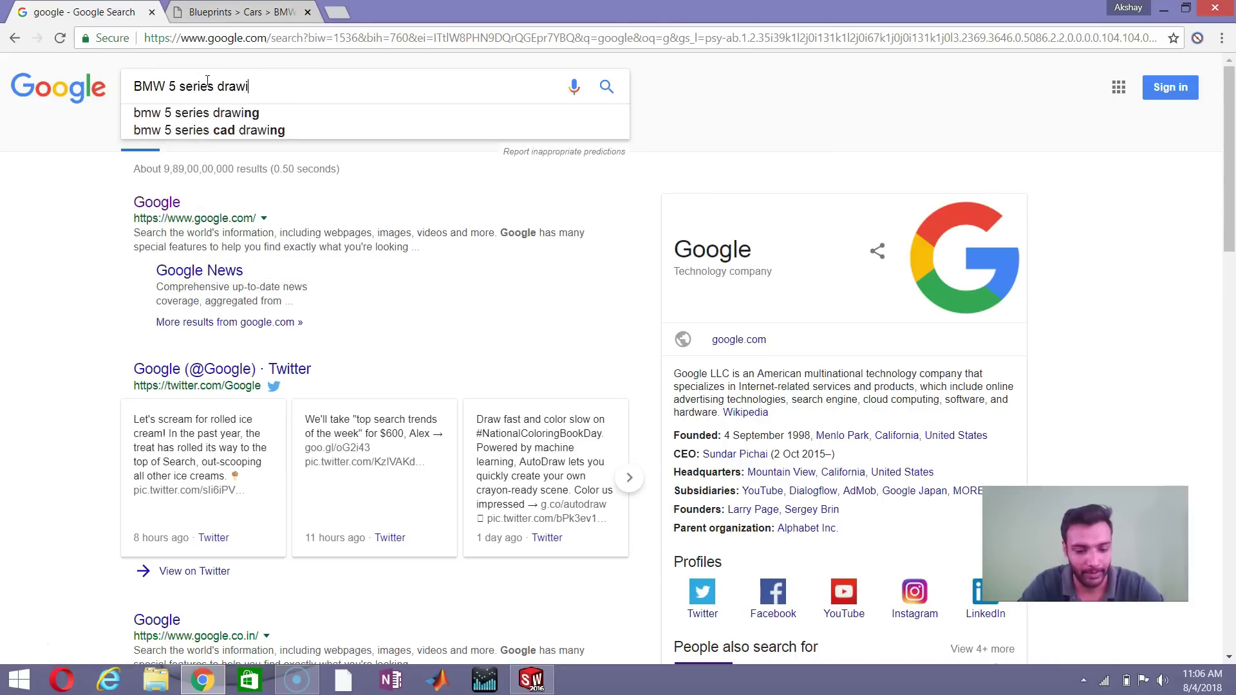
pyautogui.press('Return')
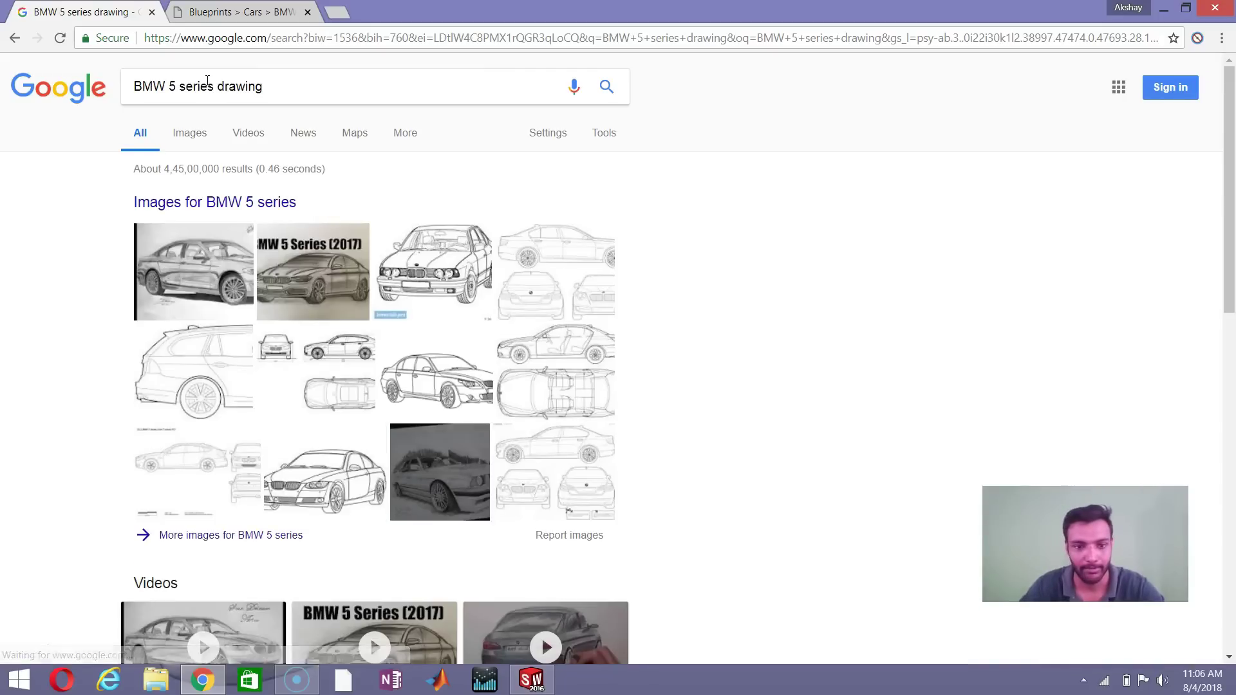
# Step: From the image results, open the the-blueprints.com page of the dimensioned BMW 5-Series (E60) four-view drawing
pyautogui.click(191, 133)
pyautogui.scroll(-1, 406, 380)
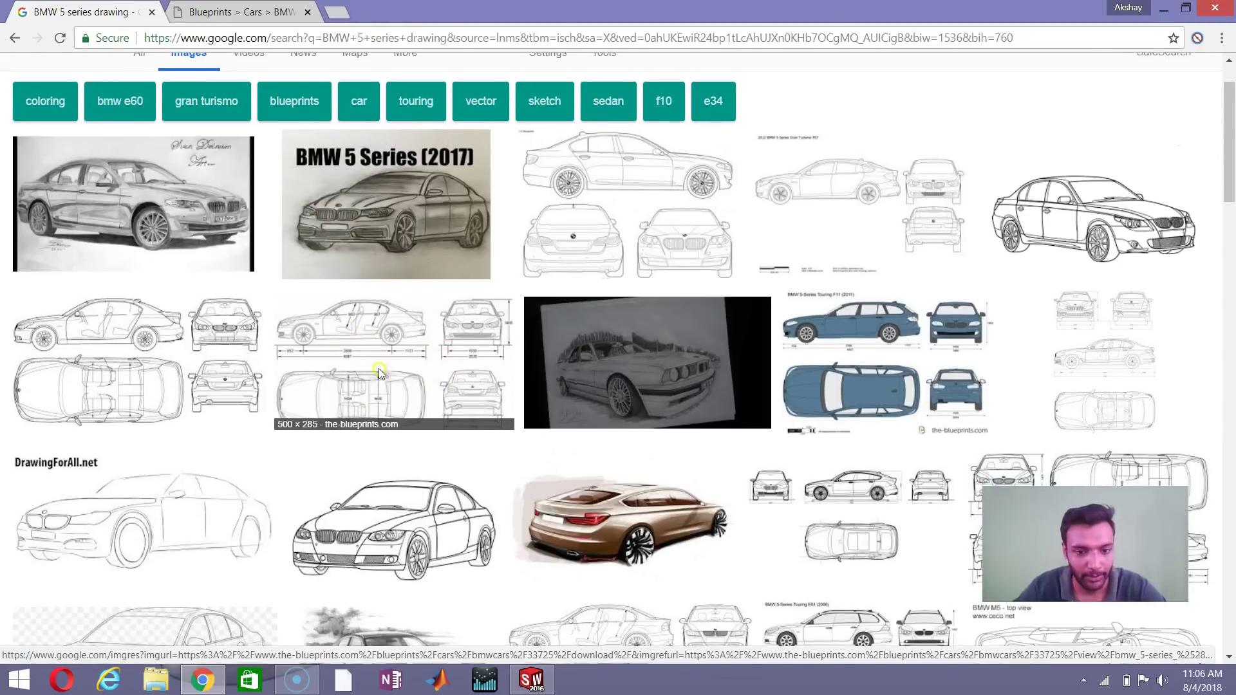
pyautogui.click(379, 369)
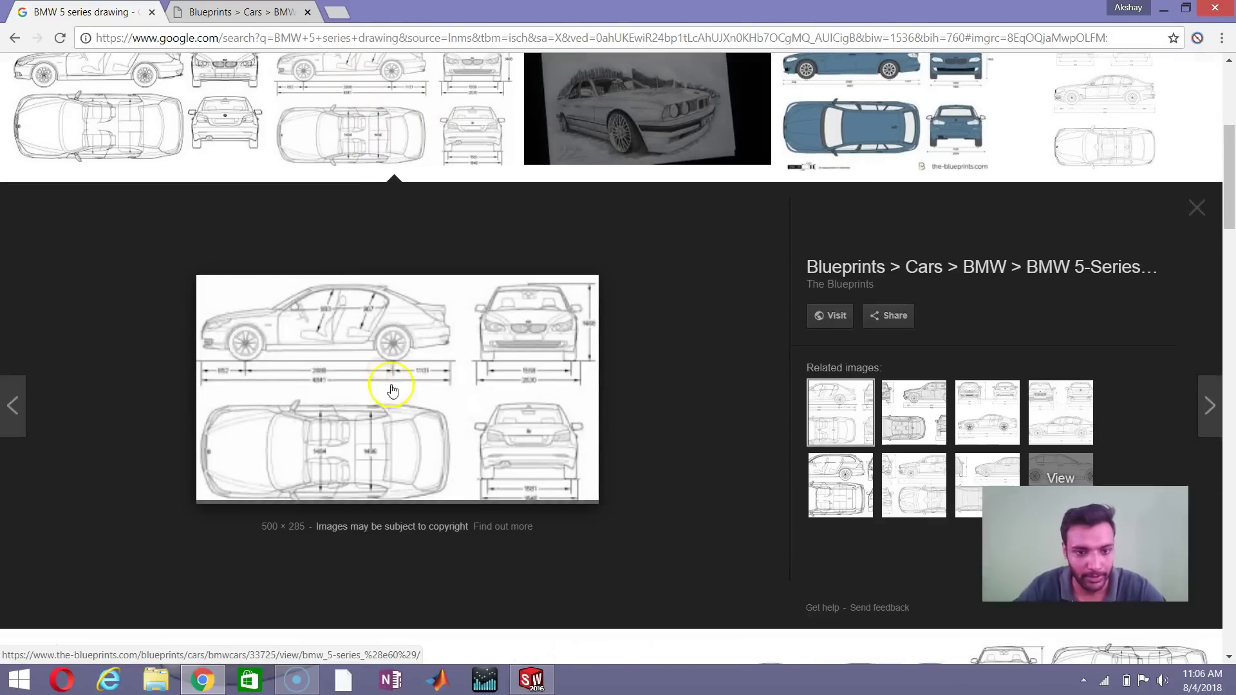
pyautogui.click(831, 331)
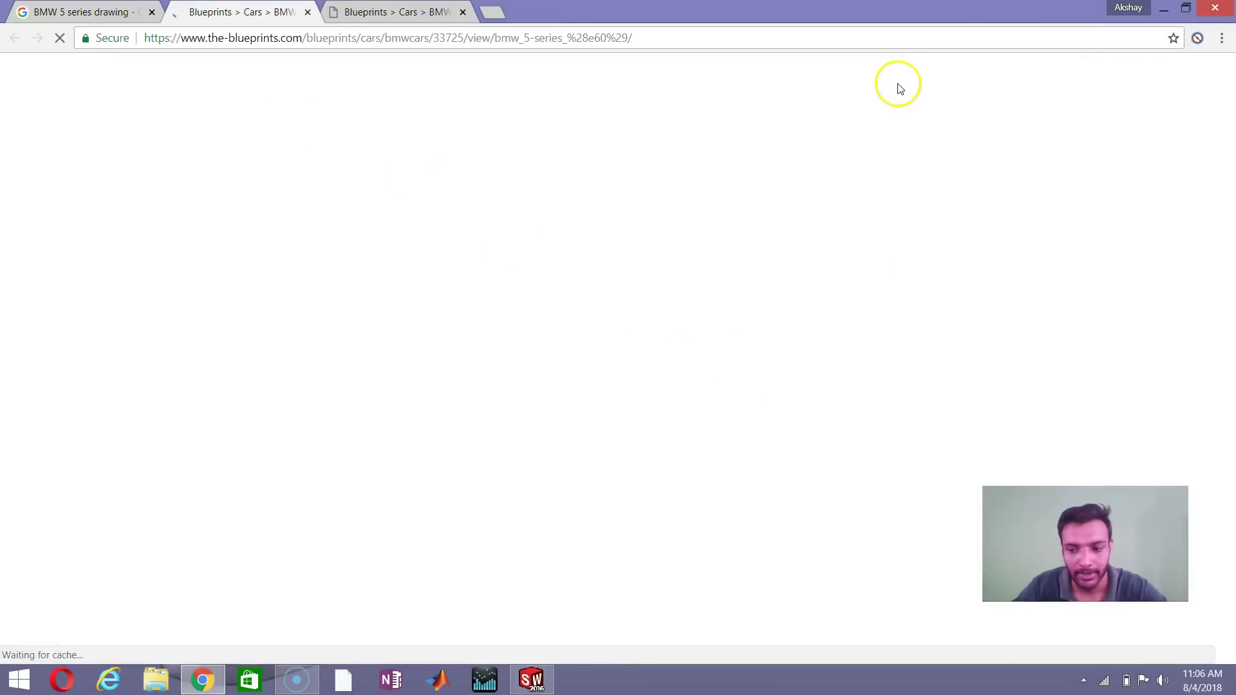
# Step: Try to download the full-size image of the BMW 5-Series (E60) blueprint, and return to the blueprint page
pyautogui.scroll(-6, 586, 336)
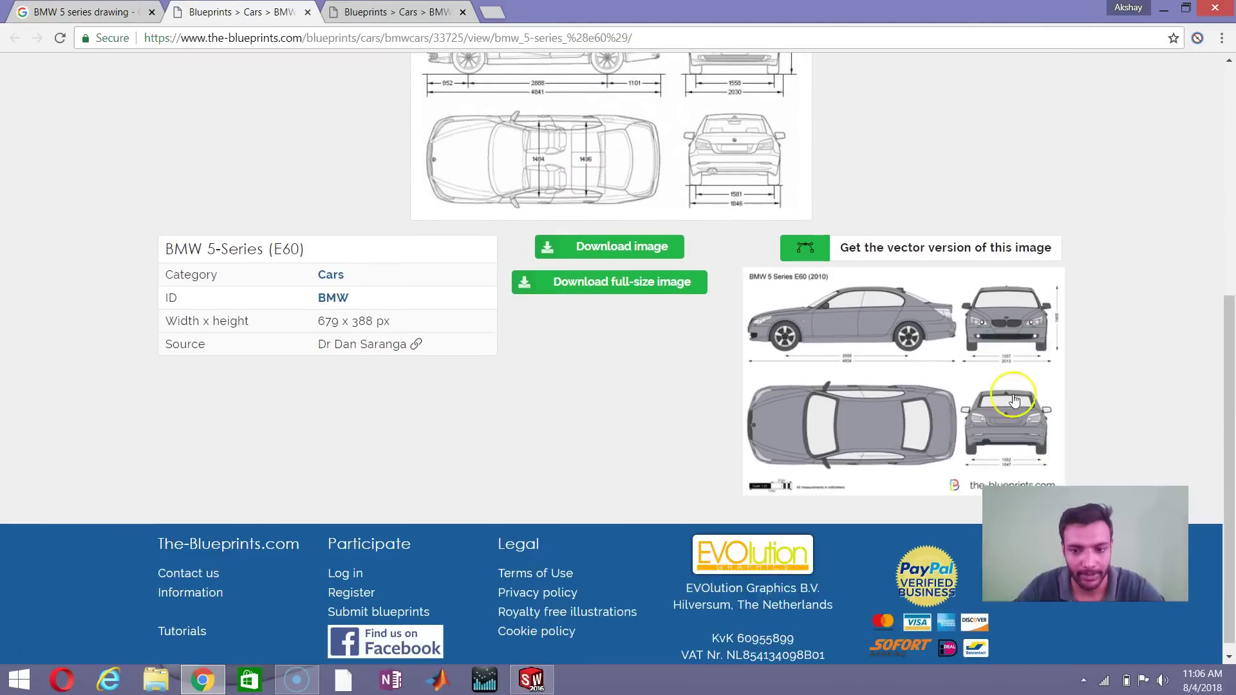
pyautogui.scroll(1, 1014, 400)
pyautogui.scroll(-2, 1018, 400)
pyautogui.scroll(1, 711, 351)
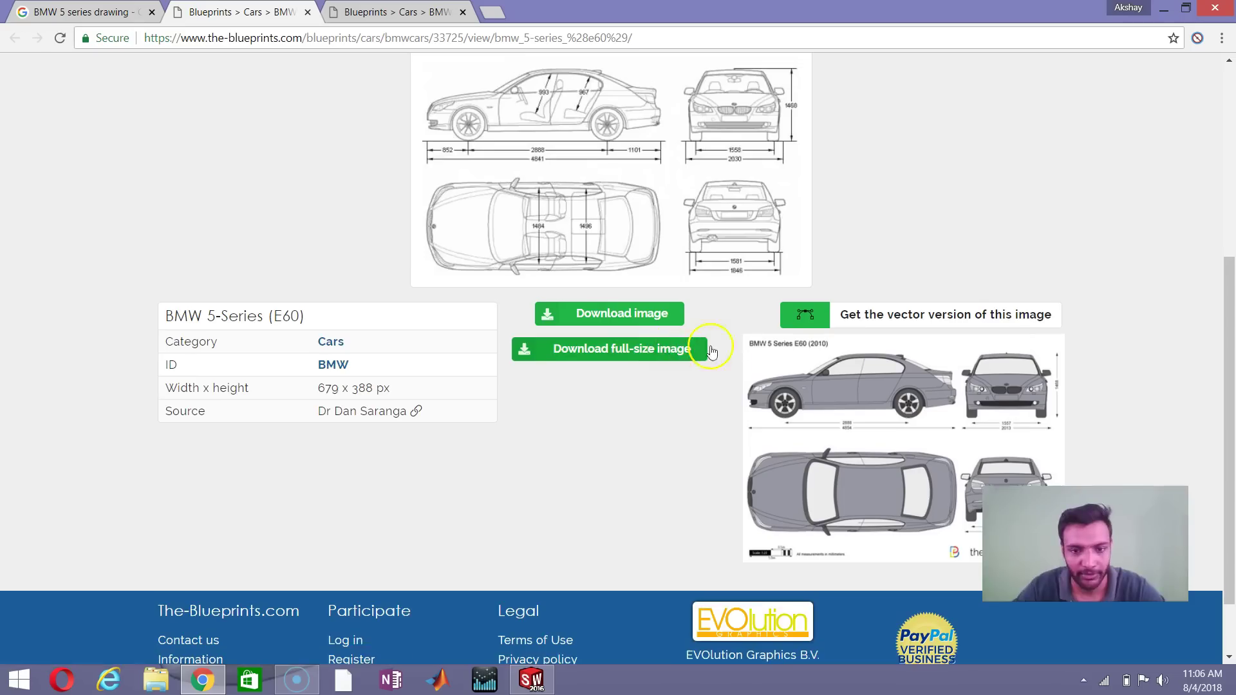
pyautogui.scroll(5, 727, 349)
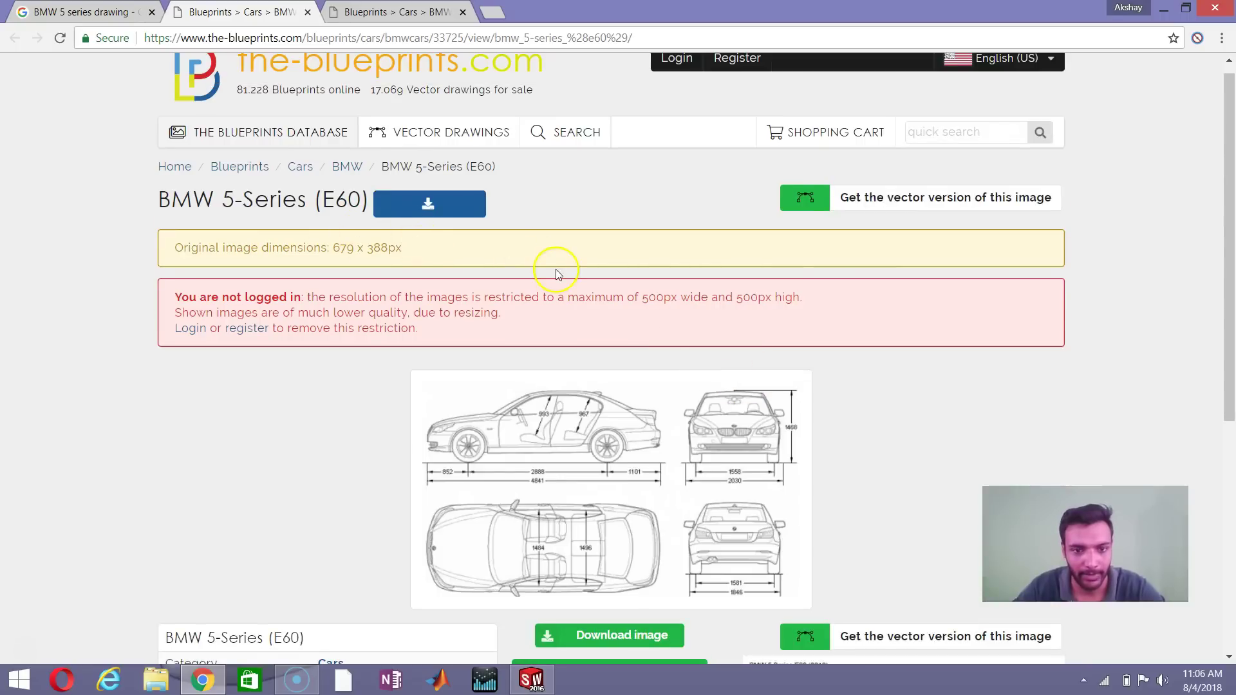
pyautogui.scroll(-1, 729, 444)
pyautogui.scroll(-2, 667, 501)
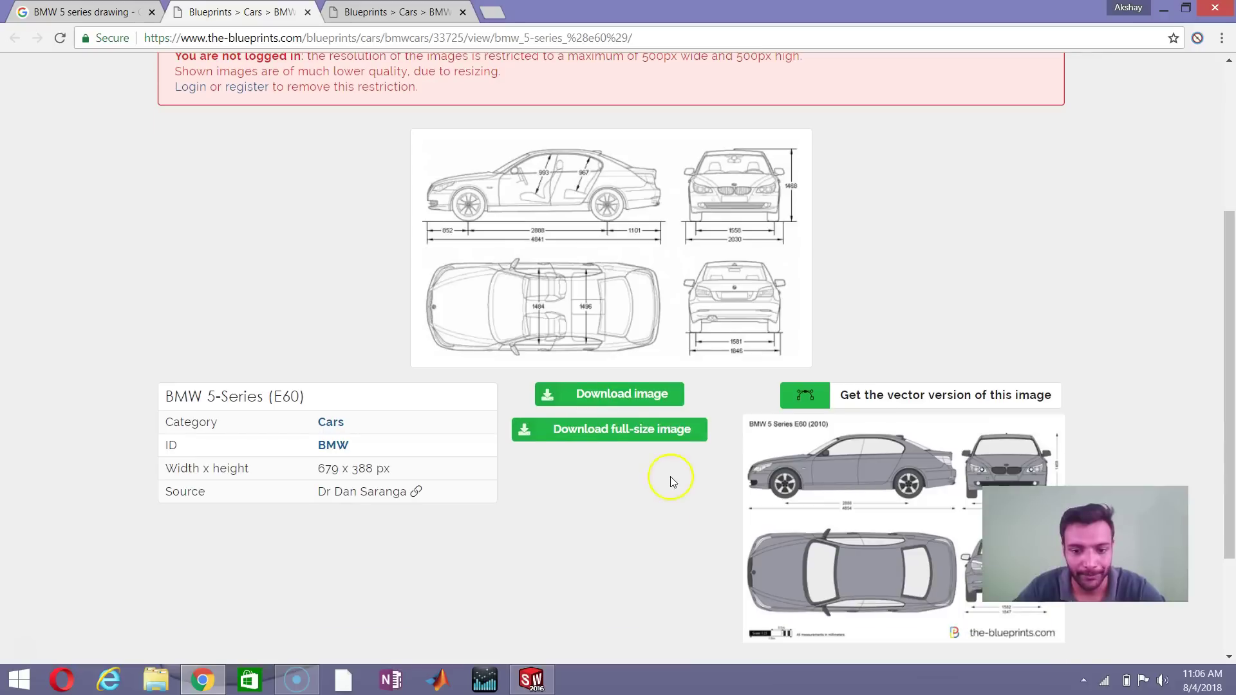
pyautogui.click(608, 436)
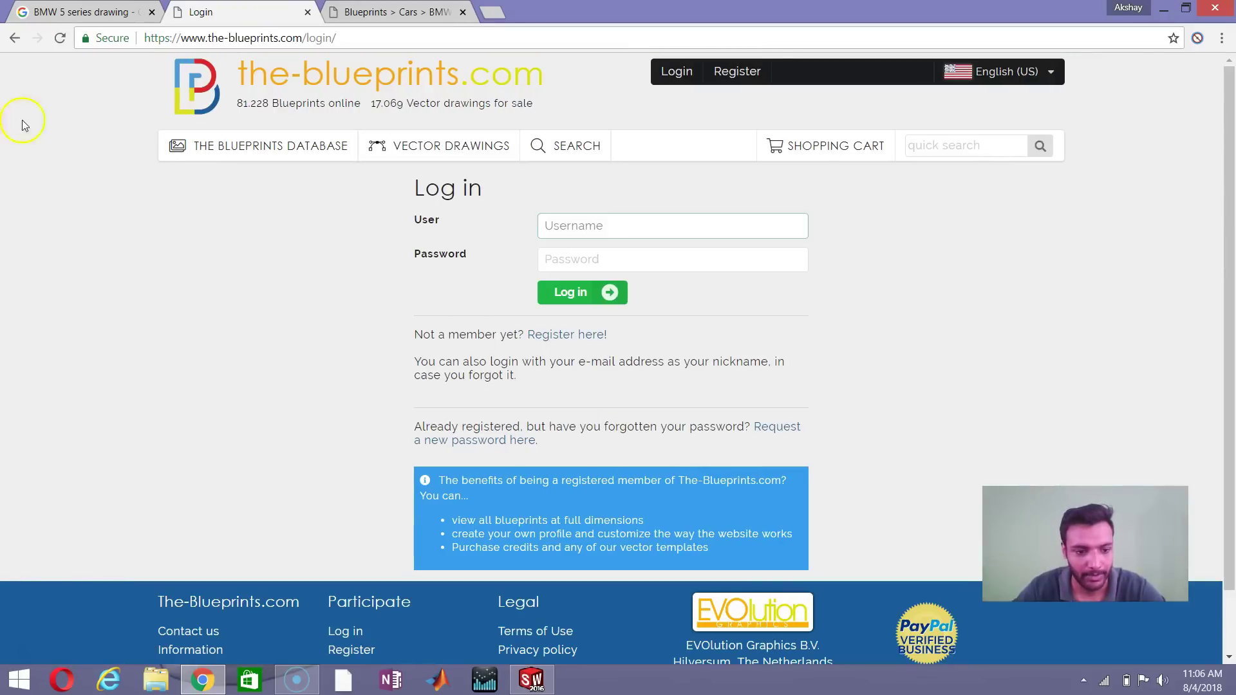
pyautogui.click(15, 38)
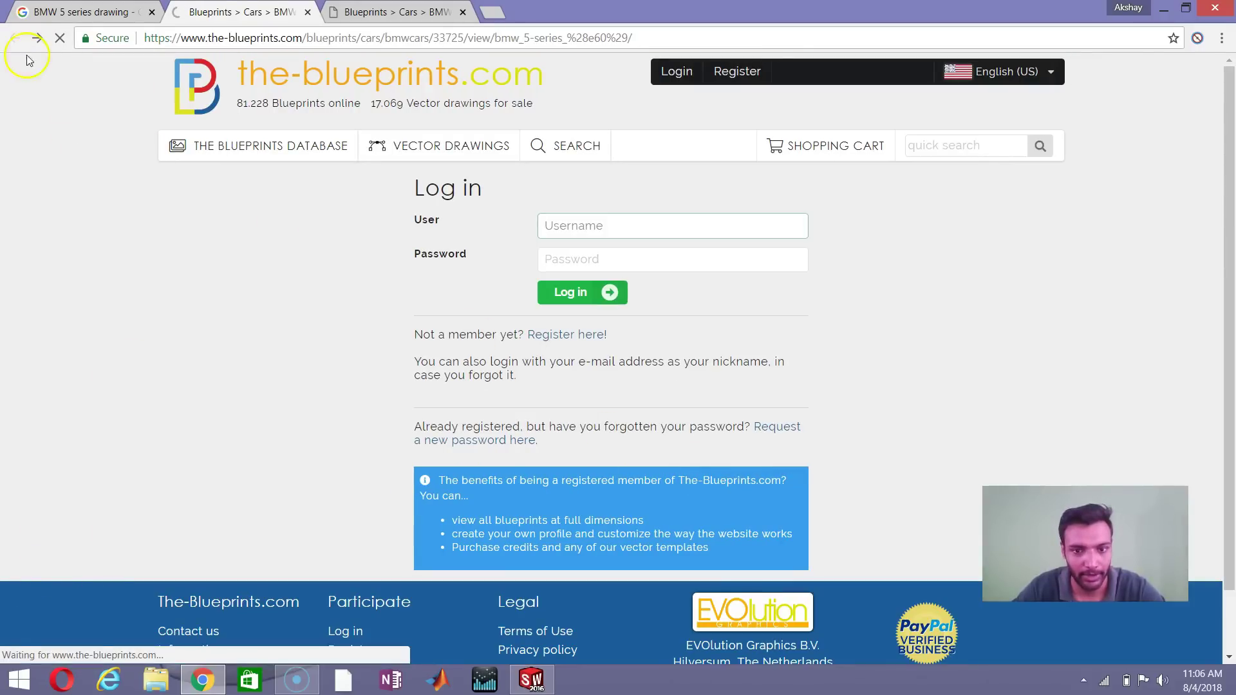
# Step: Download the standard-size image of the BMW 5-Series (E60) blueprint
pyautogui.click(615, 395)
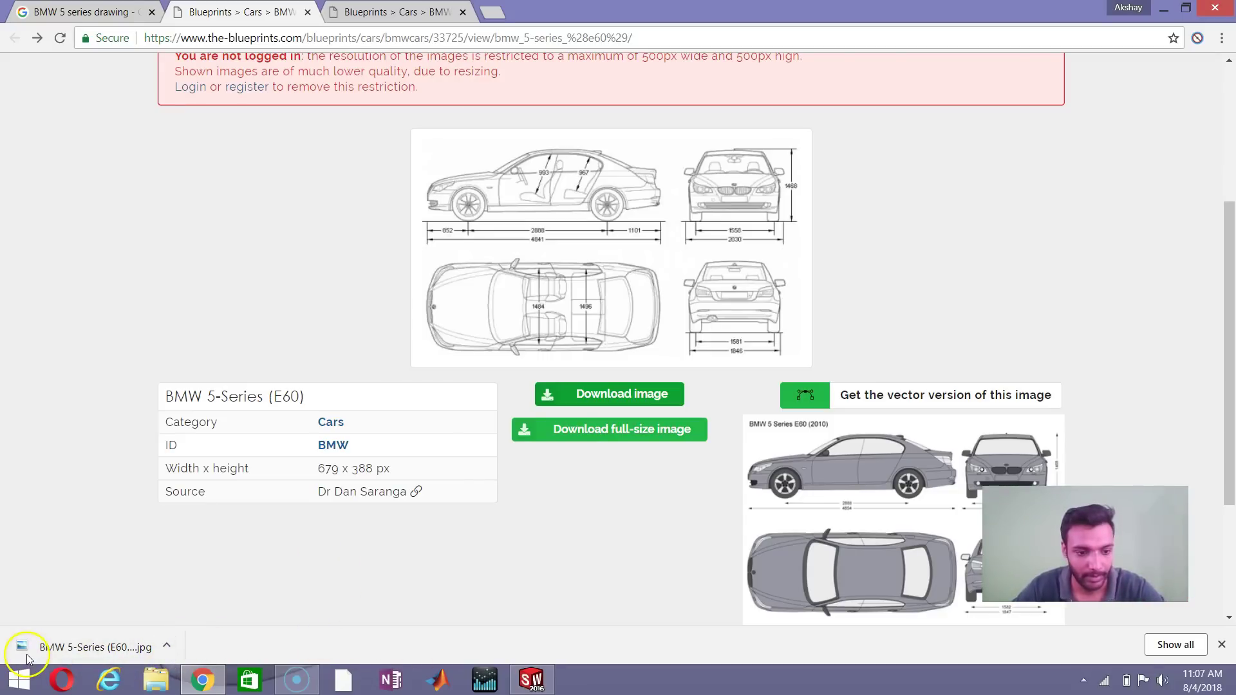
# Step: Switch to SOLIDWORKS and create a new part with its unit system set to MMGS
pyautogui.hotkey('alt', 'Tab')
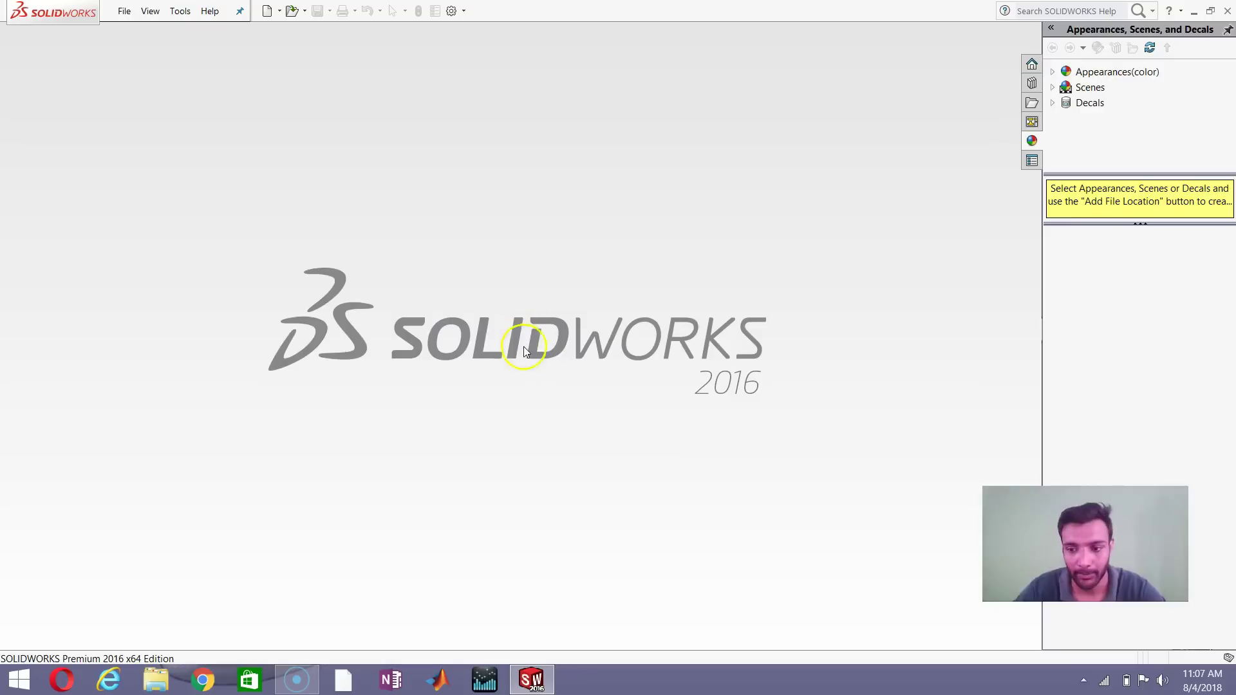
pyautogui.click(125, 11)
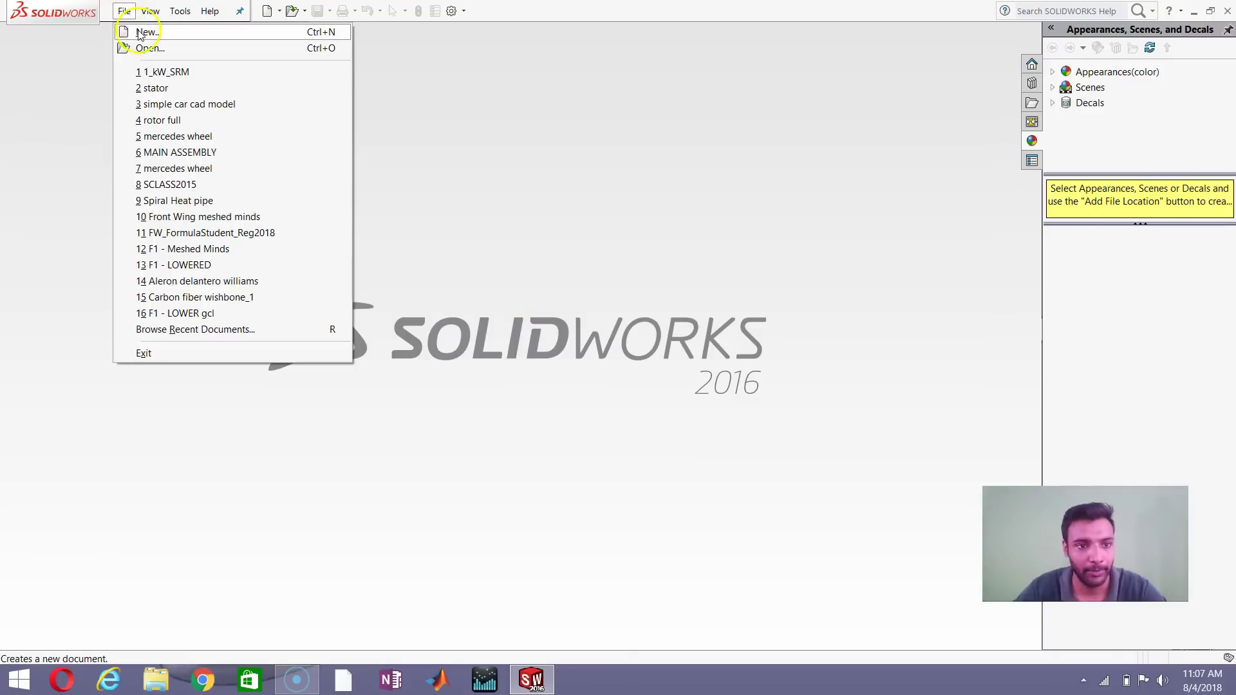
pyautogui.click(143, 33)
pyautogui.click(896, 452)
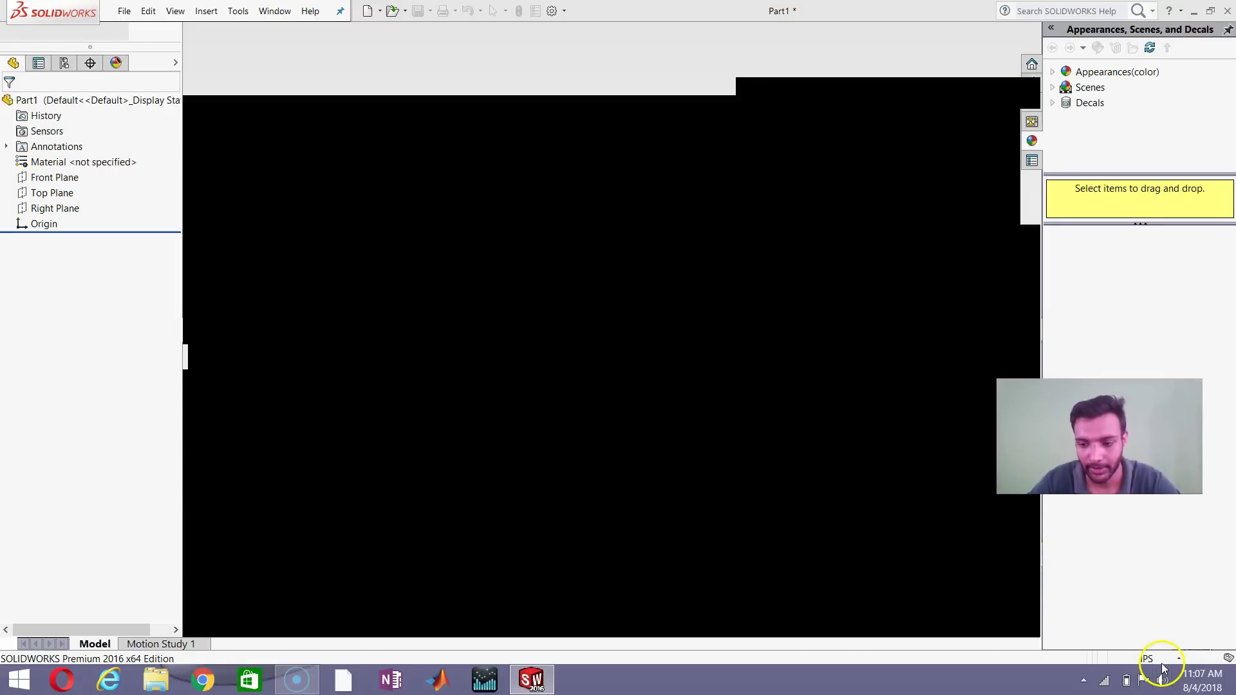
pyautogui.click(1160, 660)
pyautogui.click(1146, 601)
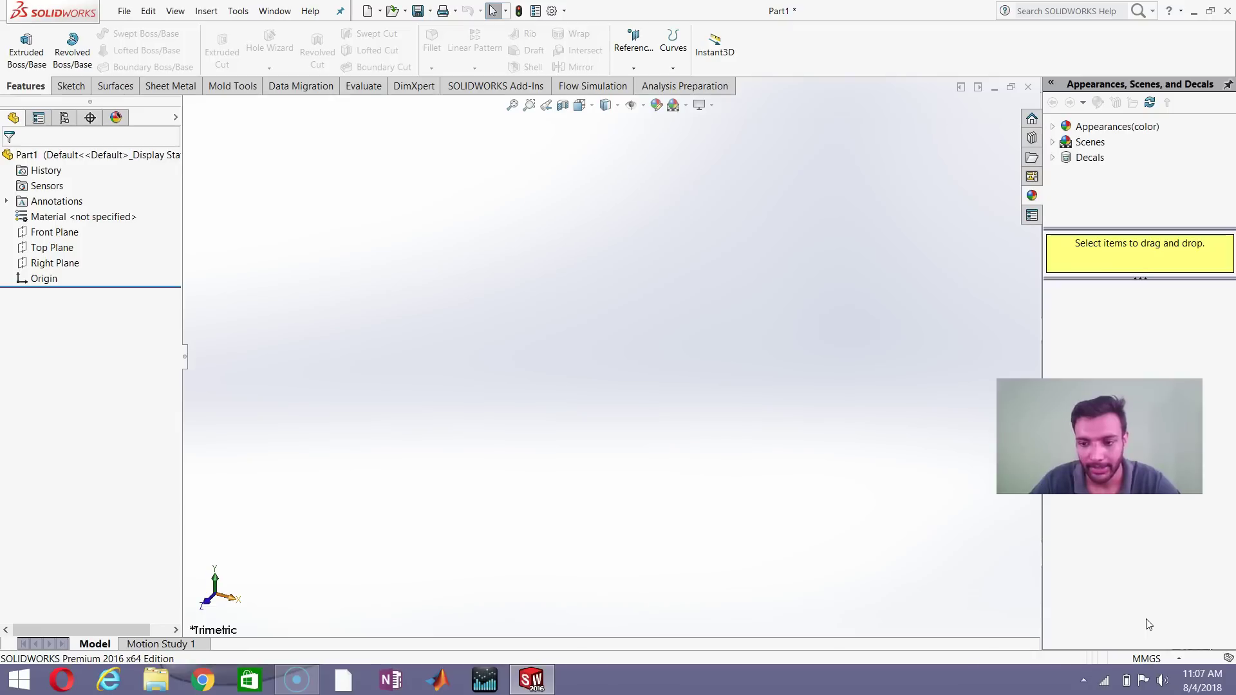
# Step: Start a sketch on the Front Plane and insert bmw-5-series (2) from the Downloads folder as a sketch picture
pyautogui.click(64, 237)
pyautogui.click(73, 221)
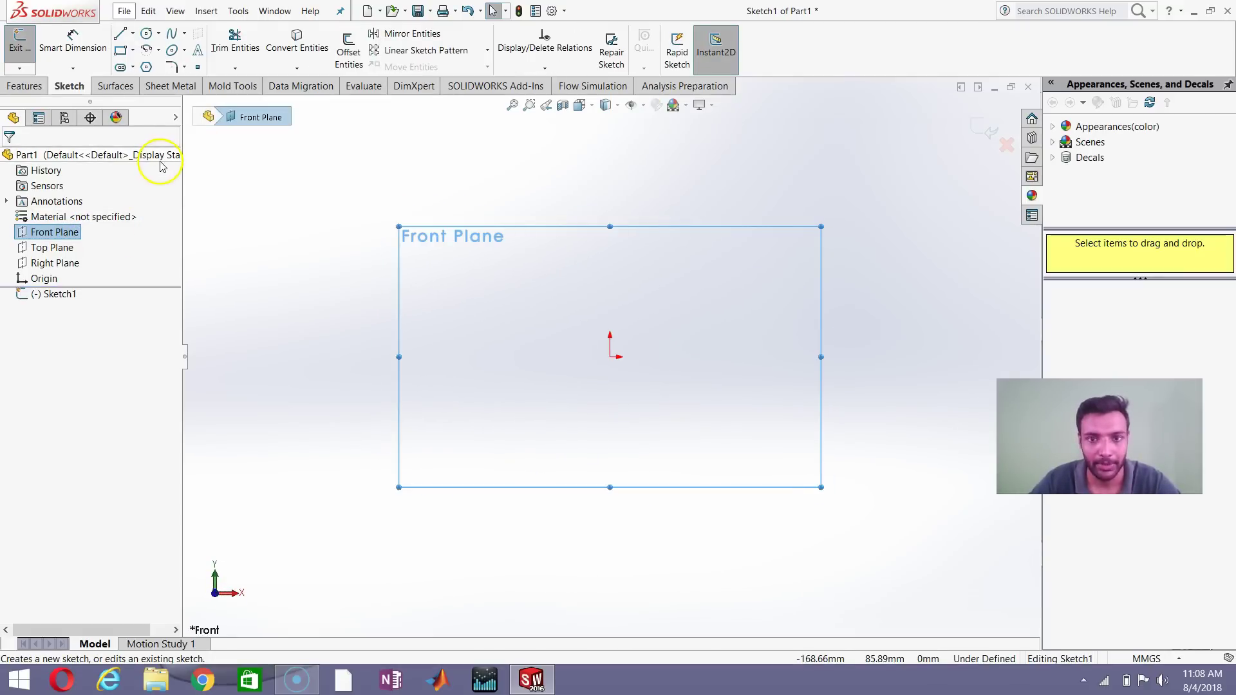
pyautogui.click(237, 12)
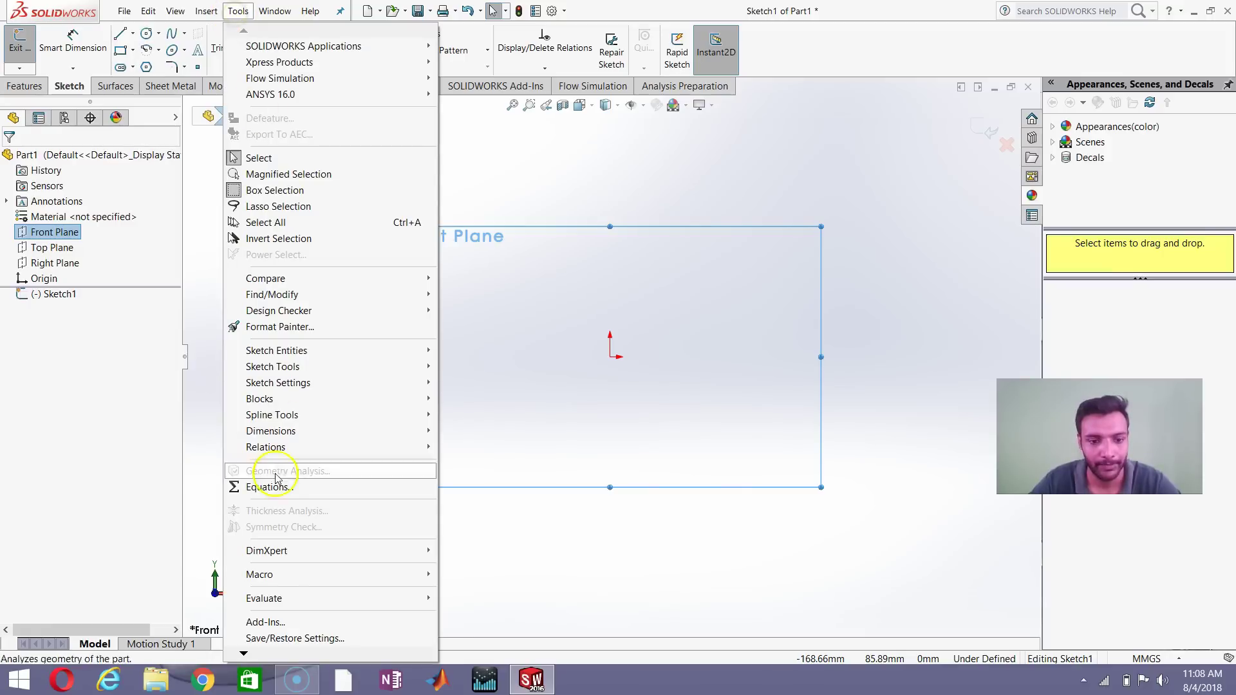
pyautogui.moveTo(324, 370)
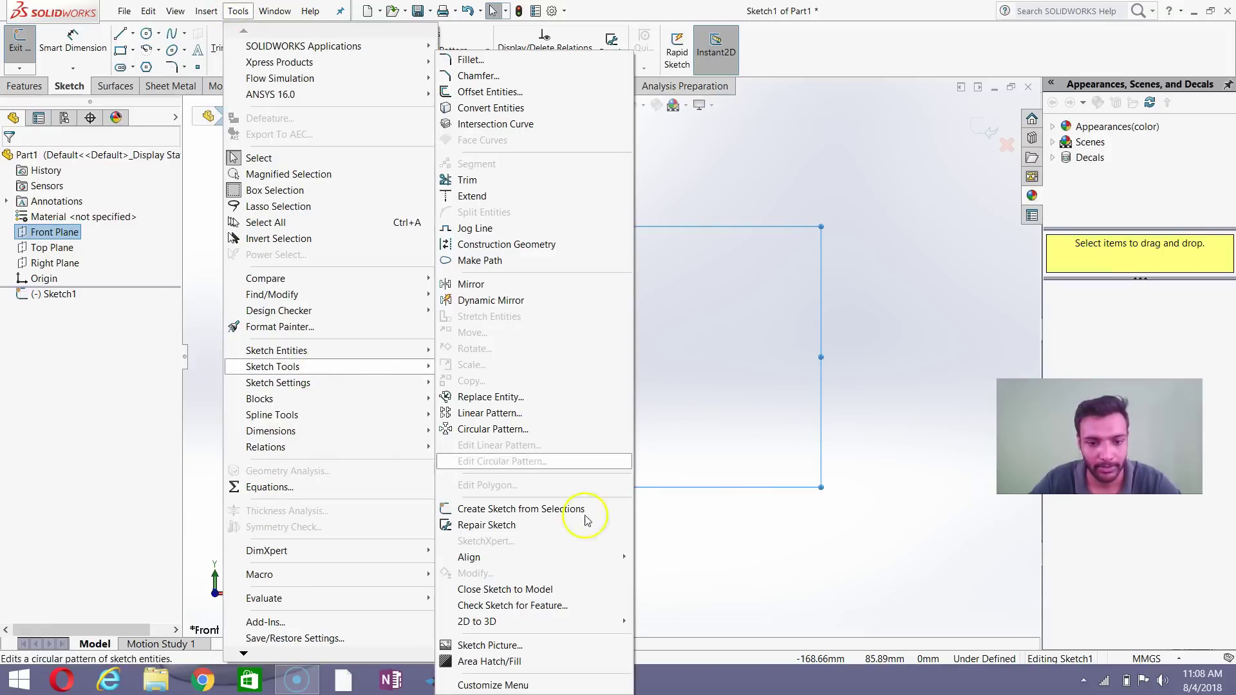
pyautogui.click(492, 646)
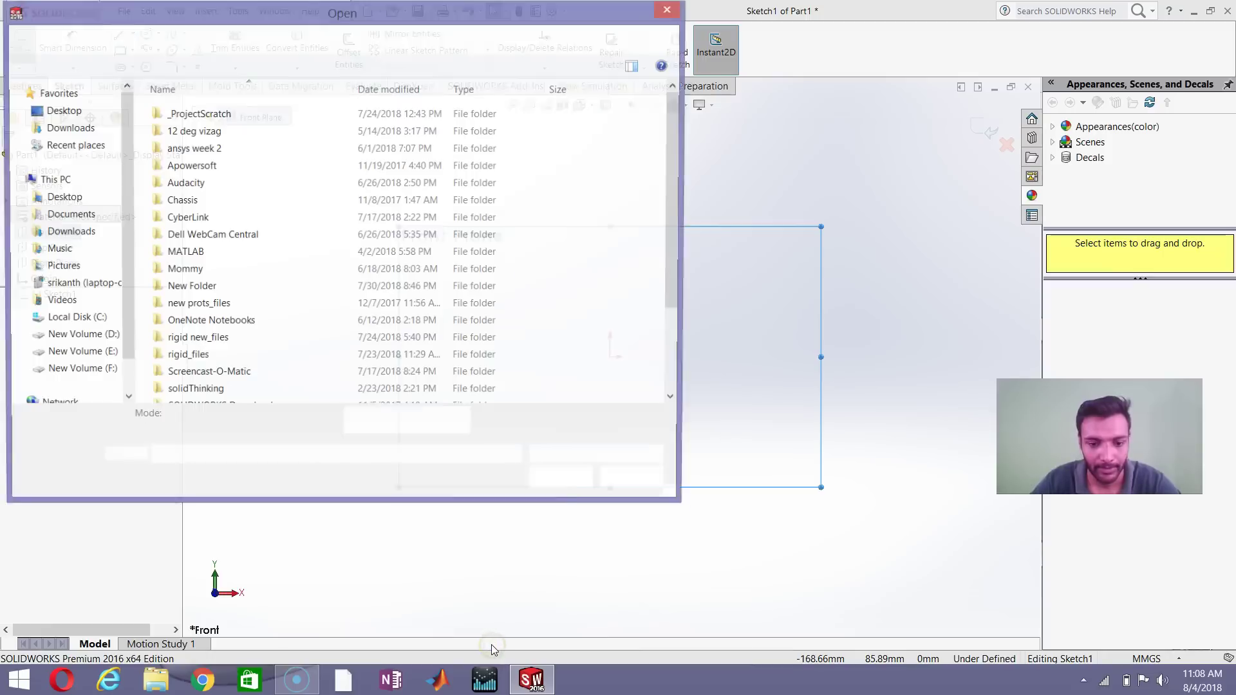
pyautogui.click(68, 231)
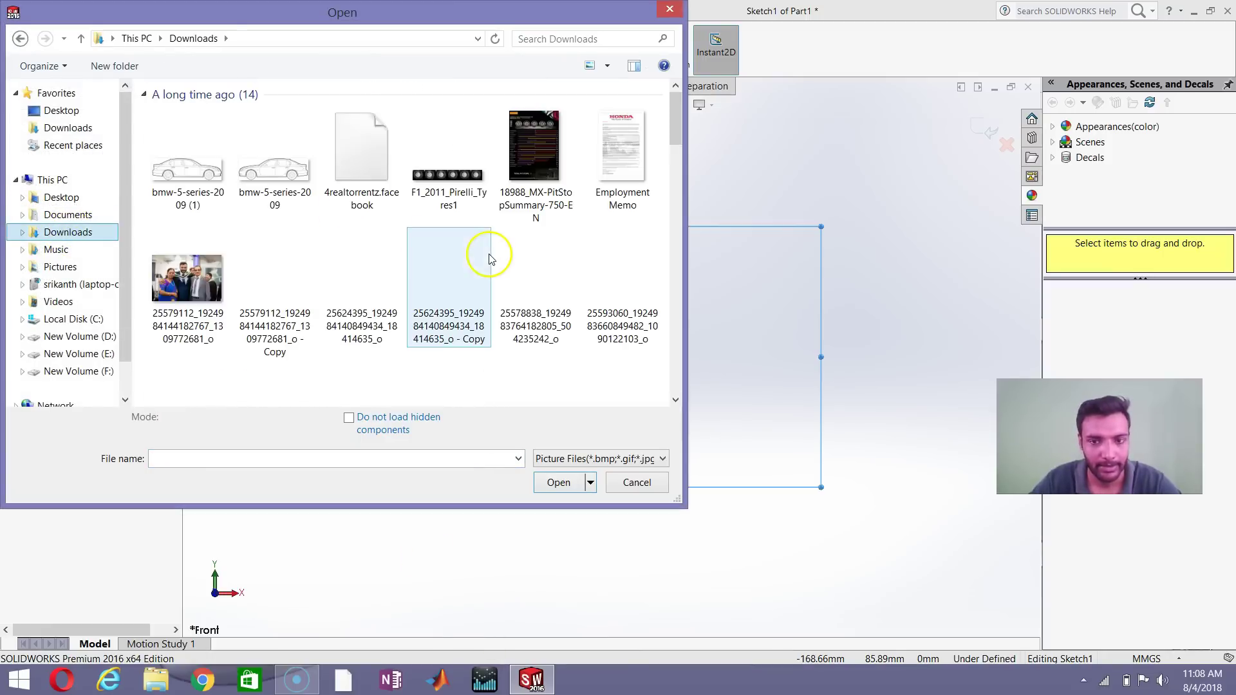
pyautogui.click(273, 170)
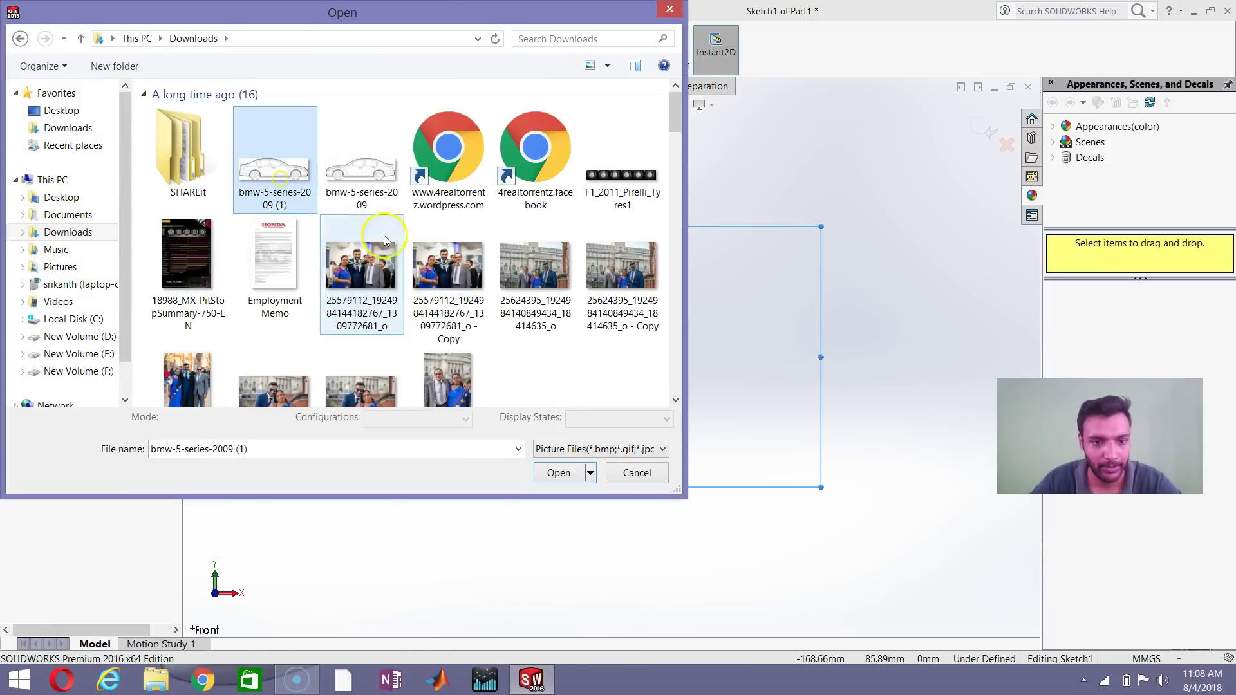
pyautogui.click(364, 170)
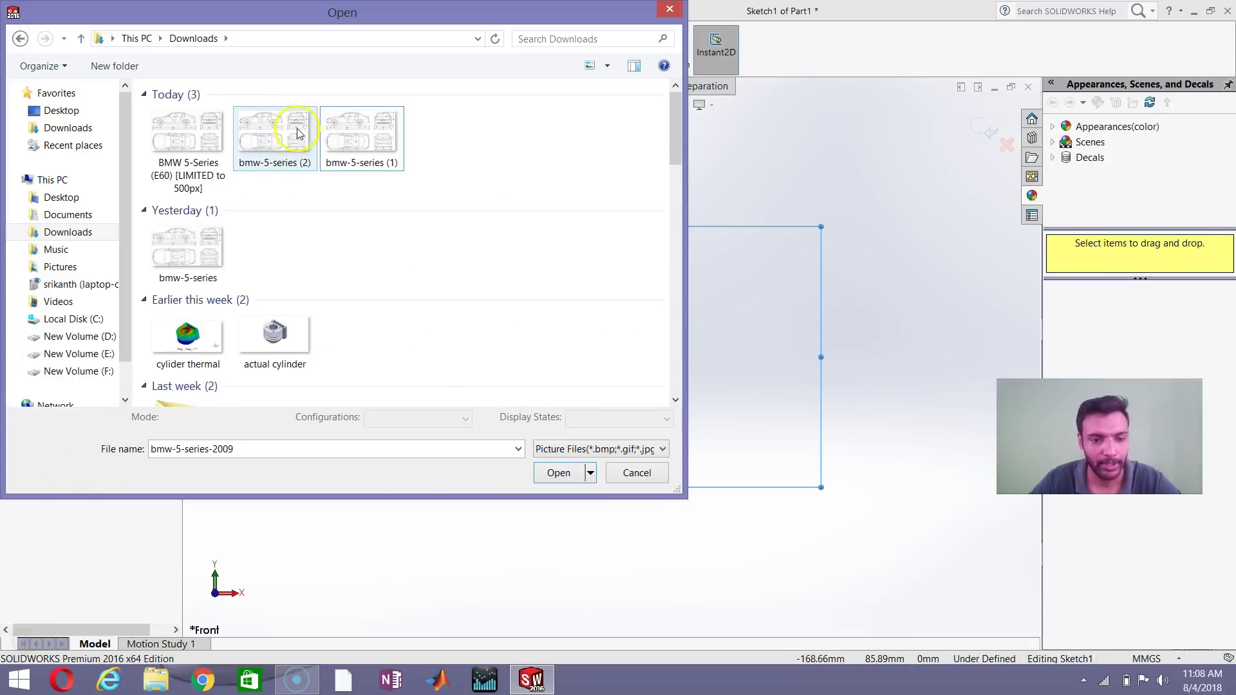
pyautogui.click(281, 131)
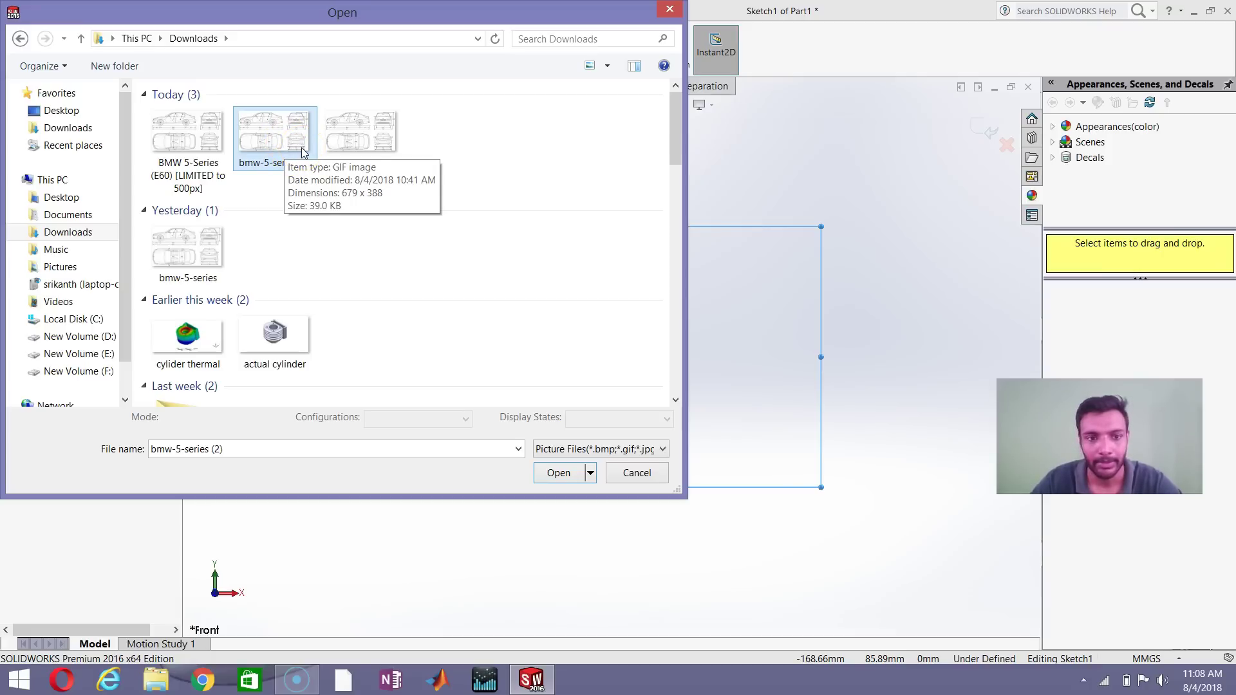
pyautogui.click(568, 475)
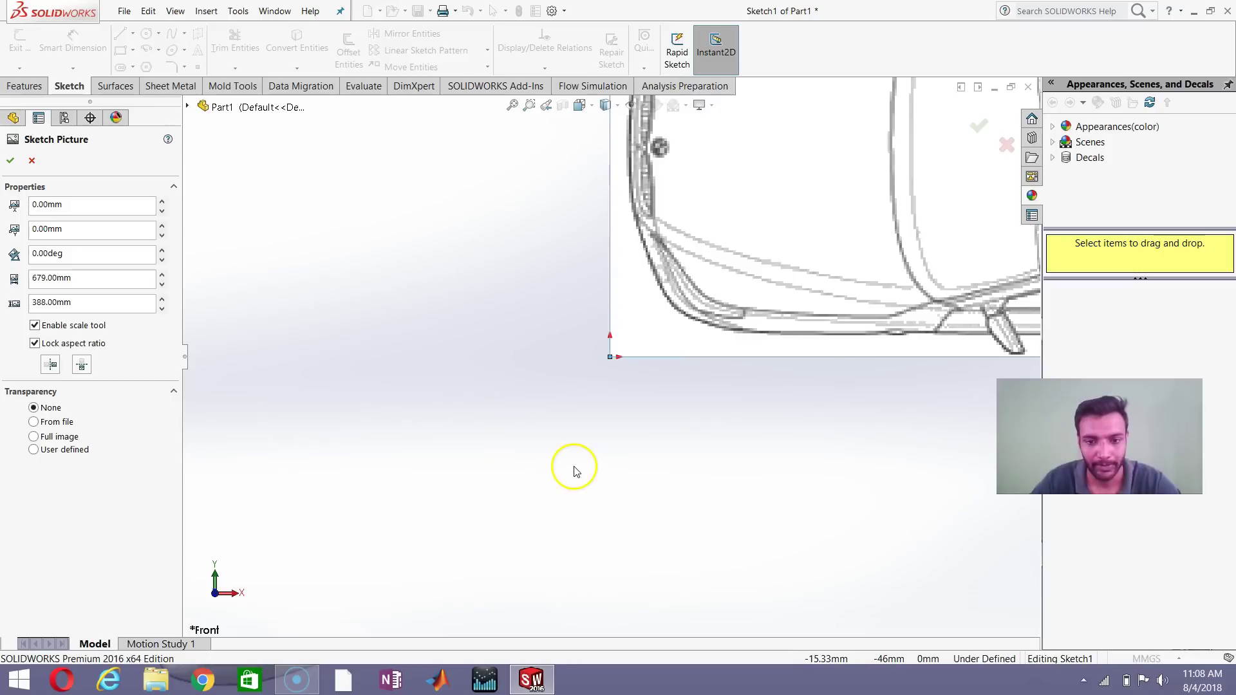
# Step: Examine the car views and printed dimensions on the inserted blueprint picture
pyautogui.scroll(2, 792, 177)
pyautogui.scroll(-10, 574, 331)
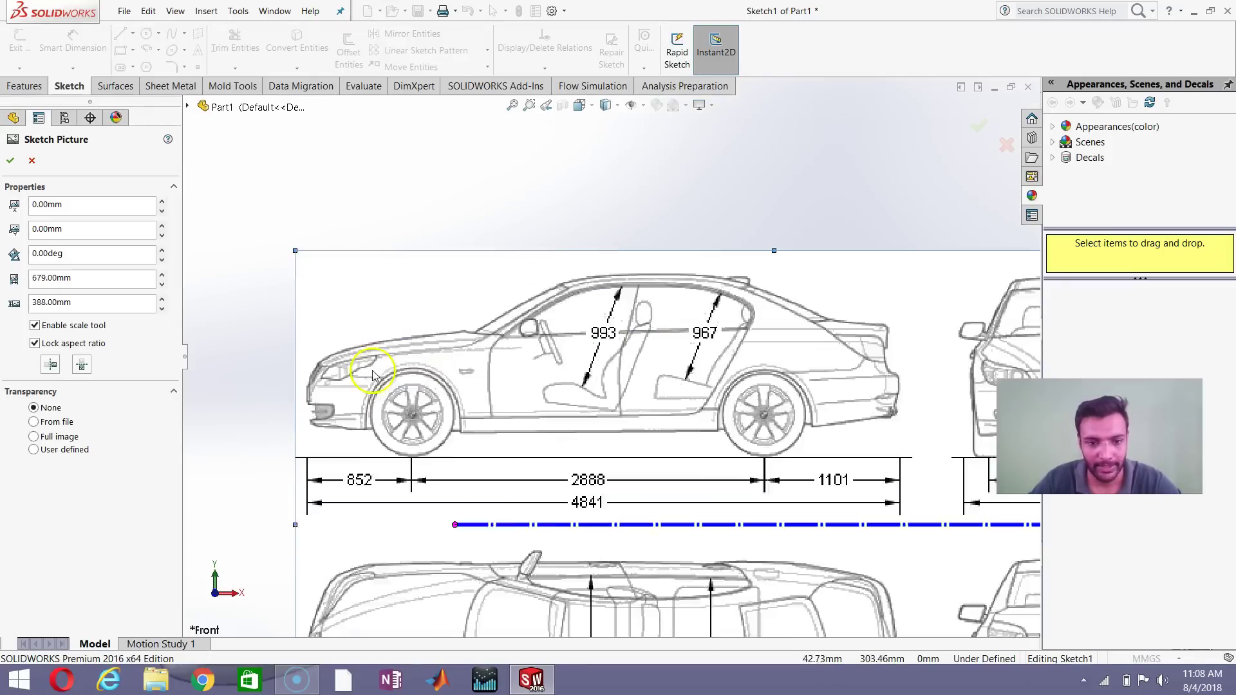
pyautogui.scroll(2, 485, 395)
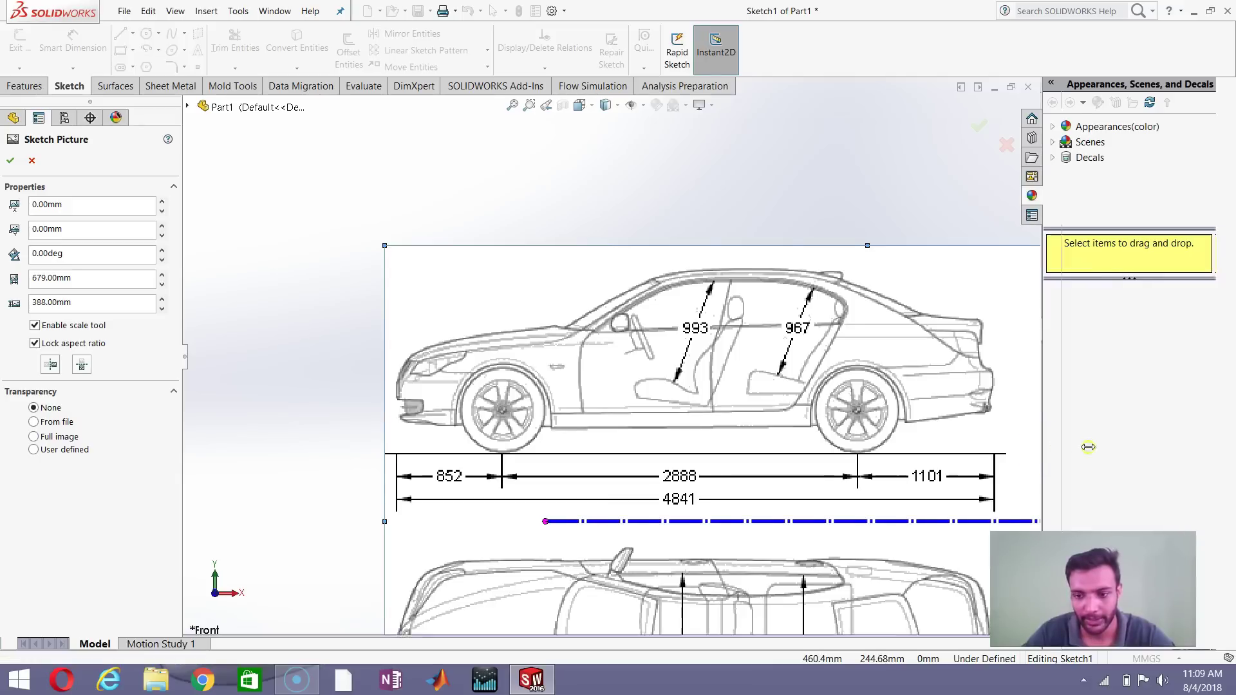
pyautogui.scroll(2, 1037, 440)
pyautogui.scroll(-1, 1037, 440)
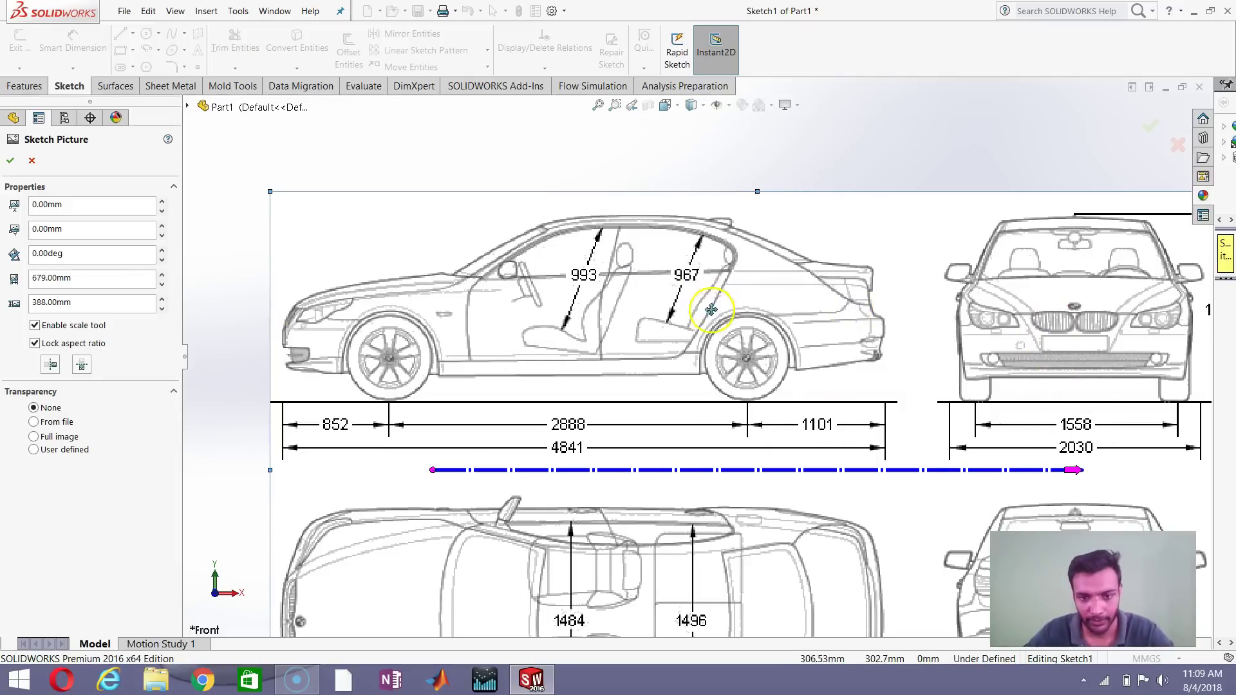
pyautogui.scroll(4, 711, 310)
pyautogui.scroll(-3, 671, 326)
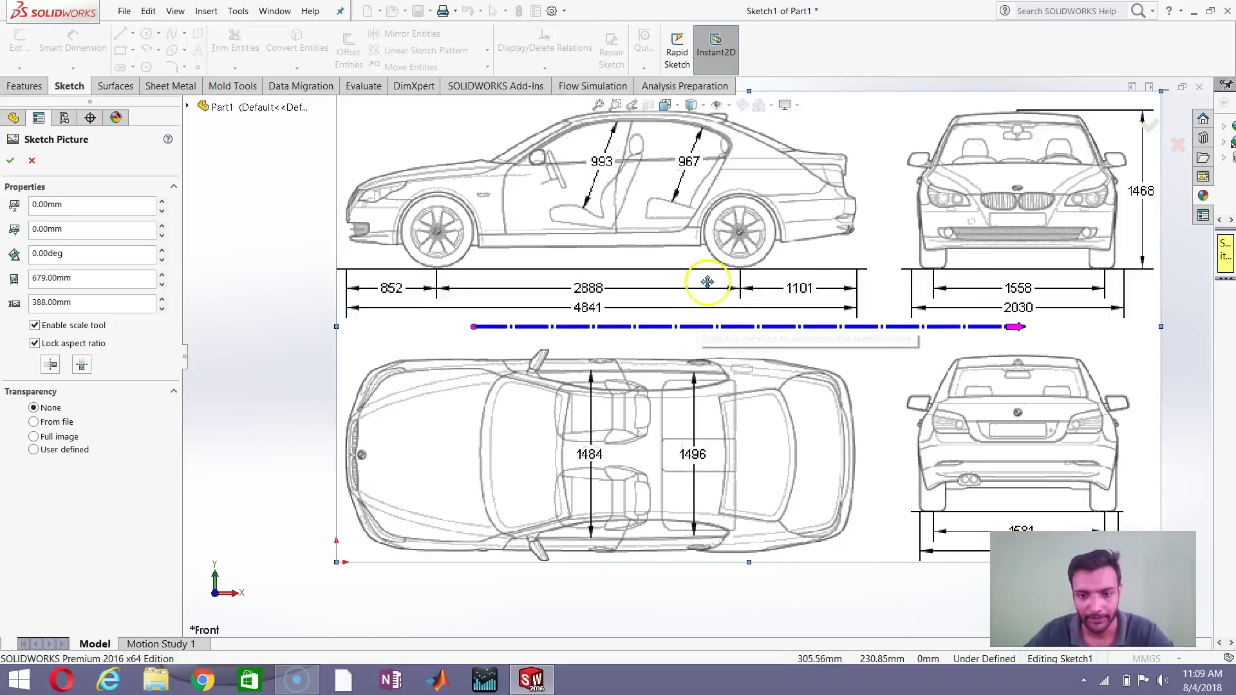
pyautogui.scroll(-1, 708, 282)
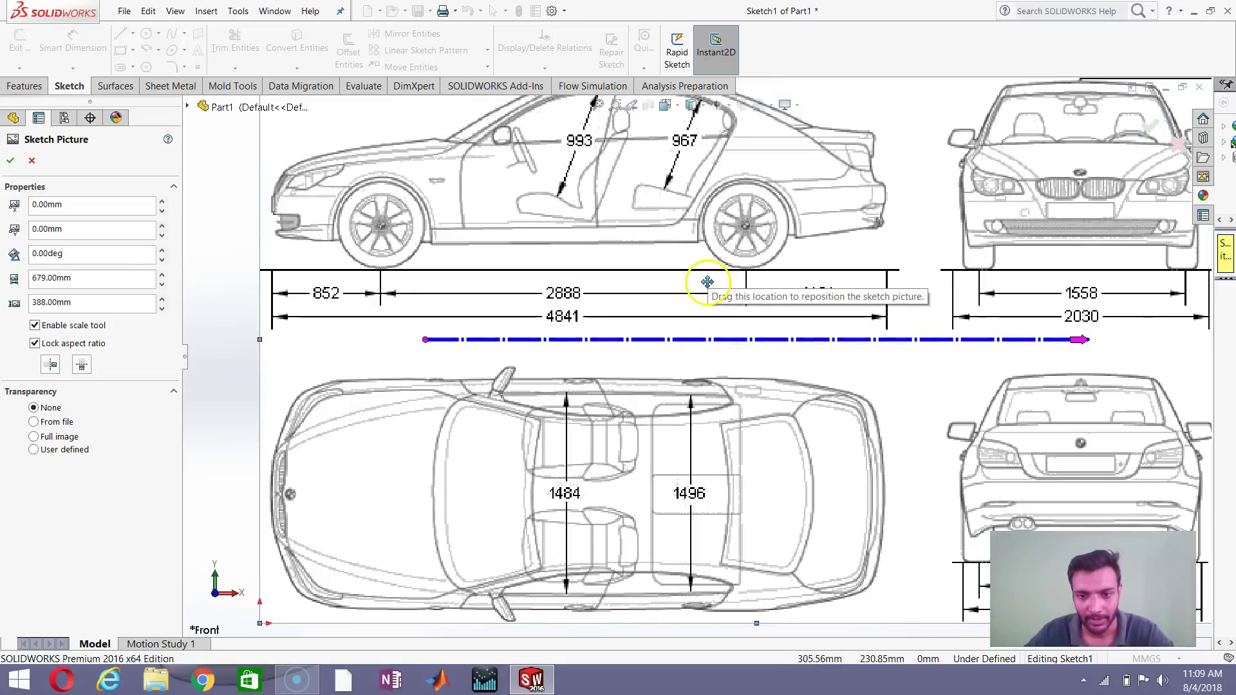
pyautogui.click(675, 280)
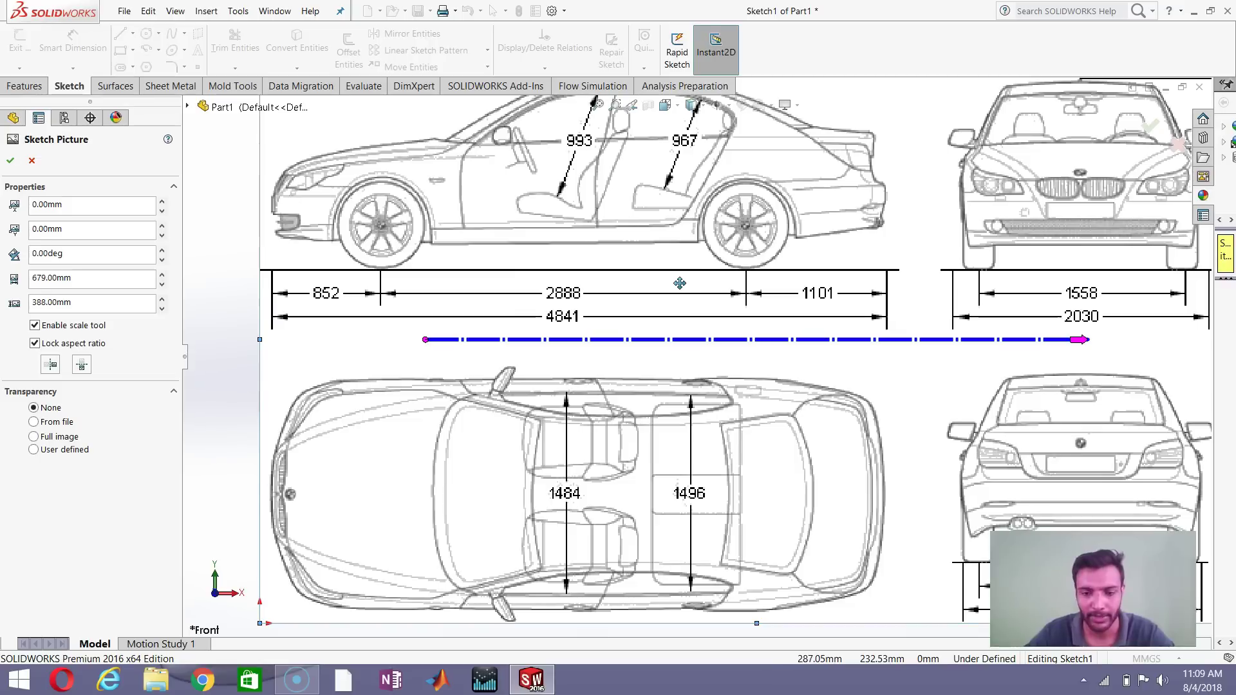
# Step: Move the blueprint picture to about X -5.81 mm, Y -241.40 mm so the side view's ground line starts at the origin
pyautogui.scroll(3, 689, 348)
pyautogui.scroll(-1, 695, 431)
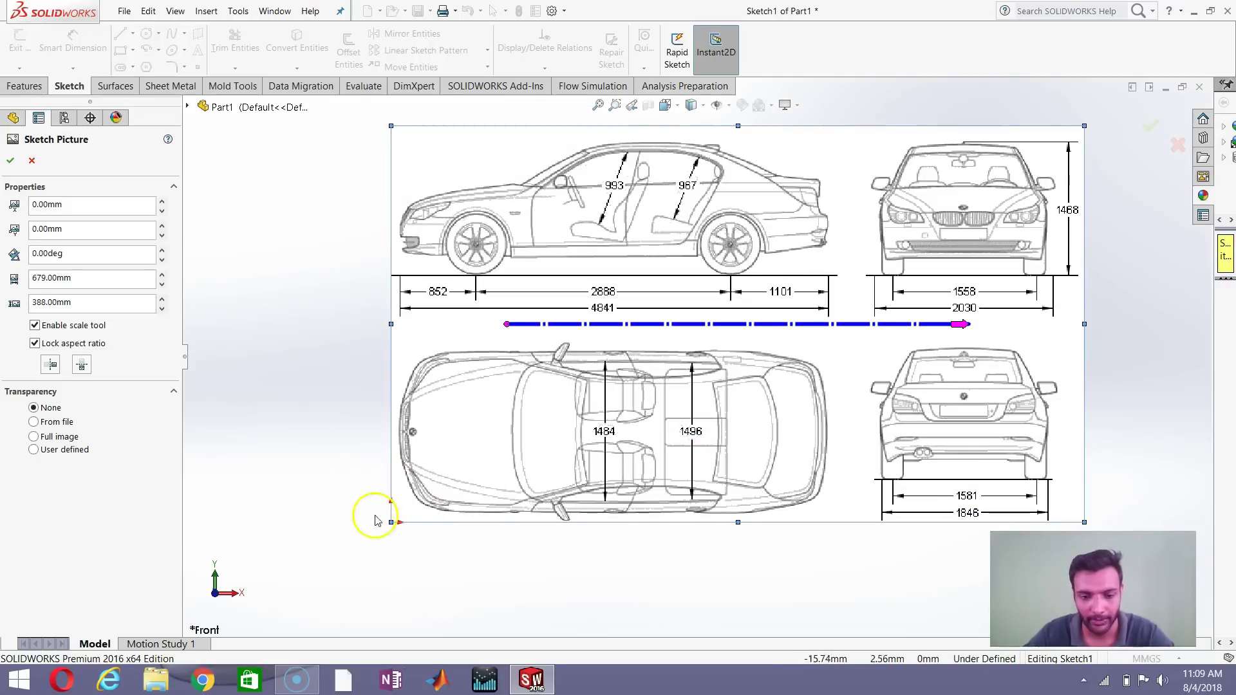
pyautogui.moveTo(658, 326)
pyautogui.mouseDown()
pyautogui.moveTo(644, 525)
pyautogui.moveTo(580, 448)
pyautogui.mouseUp()
pyautogui.scroll(3, 670, 486)
pyautogui.scroll(-3, 676, 499)
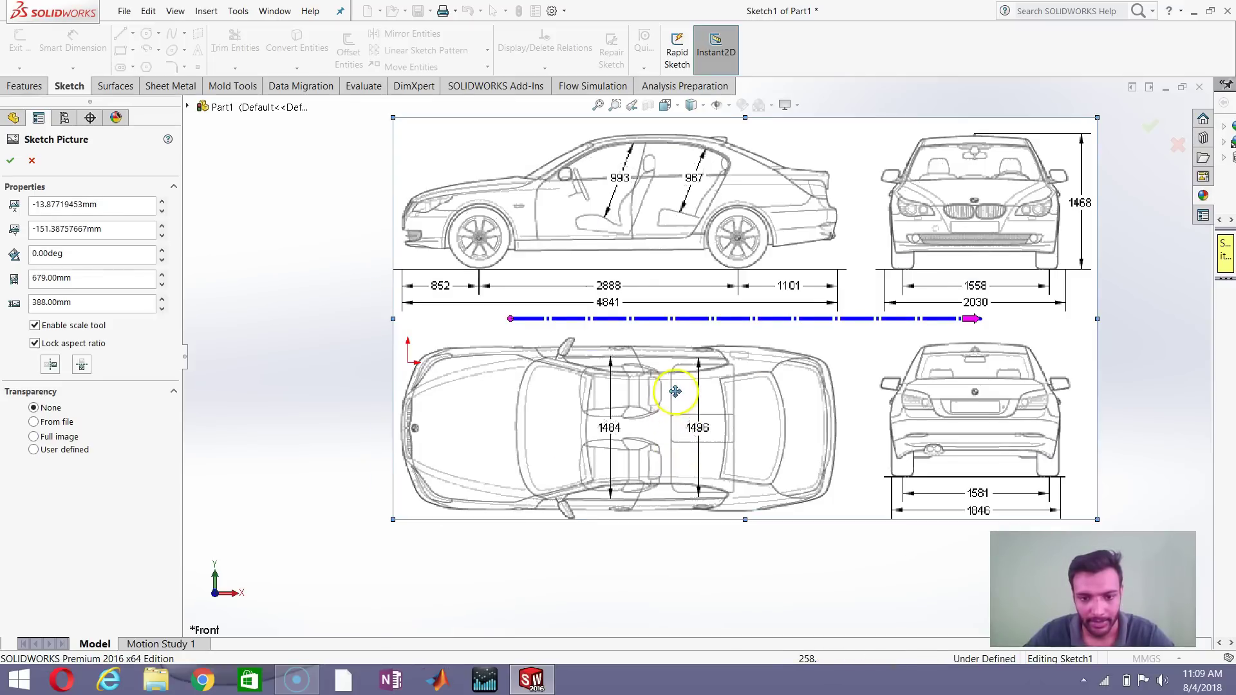
pyautogui.moveTo(674, 391); pyautogui.dragTo(684, 485)
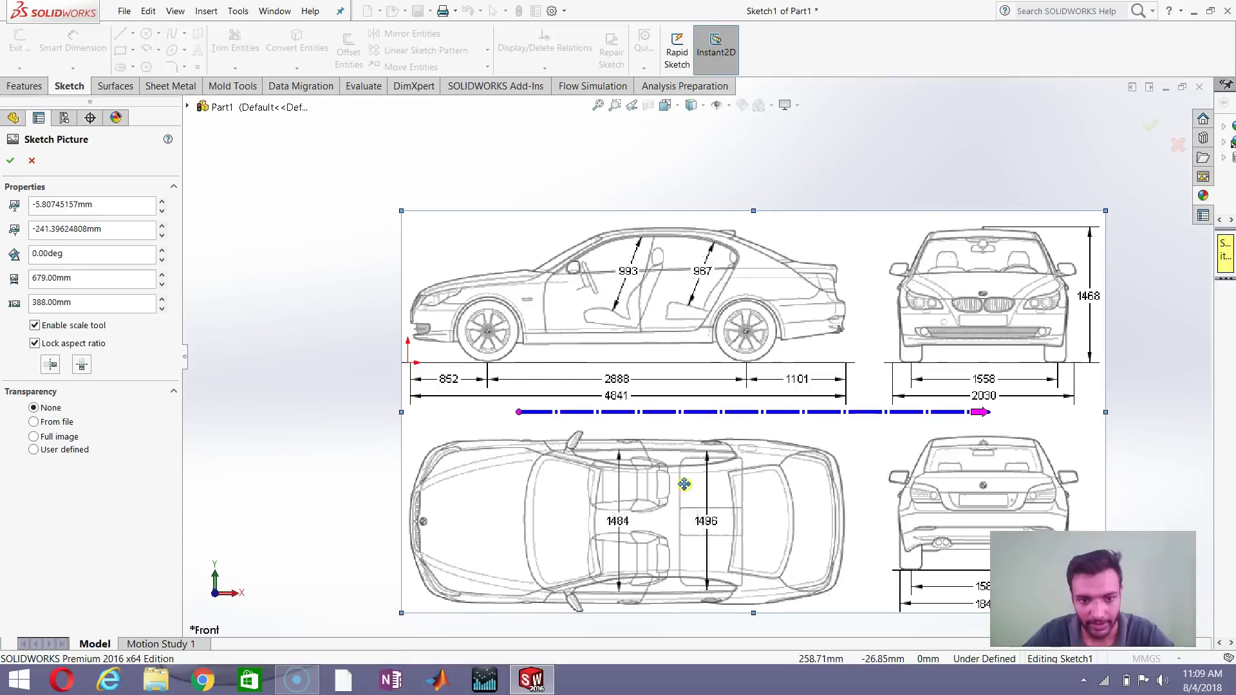
pyautogui.scroll(-2, 697, 382)
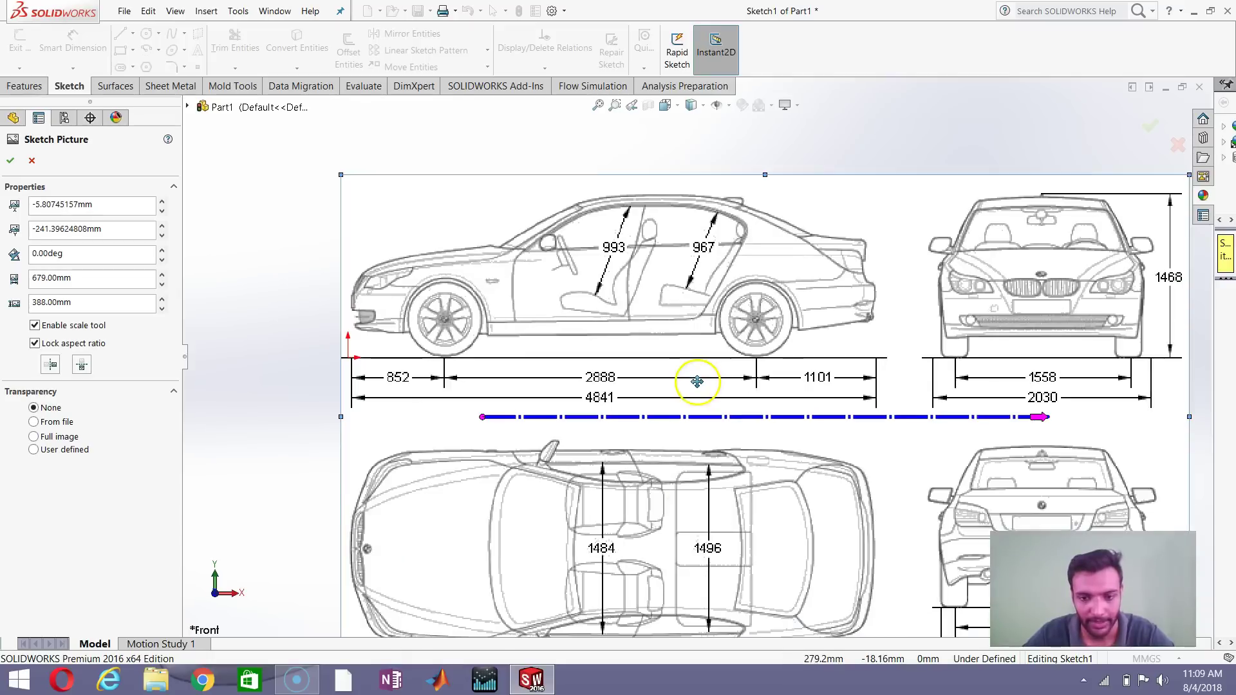
pyautogui.scroll(-1, 332, 340)
pyautogui.scroll(3, 828, 368)
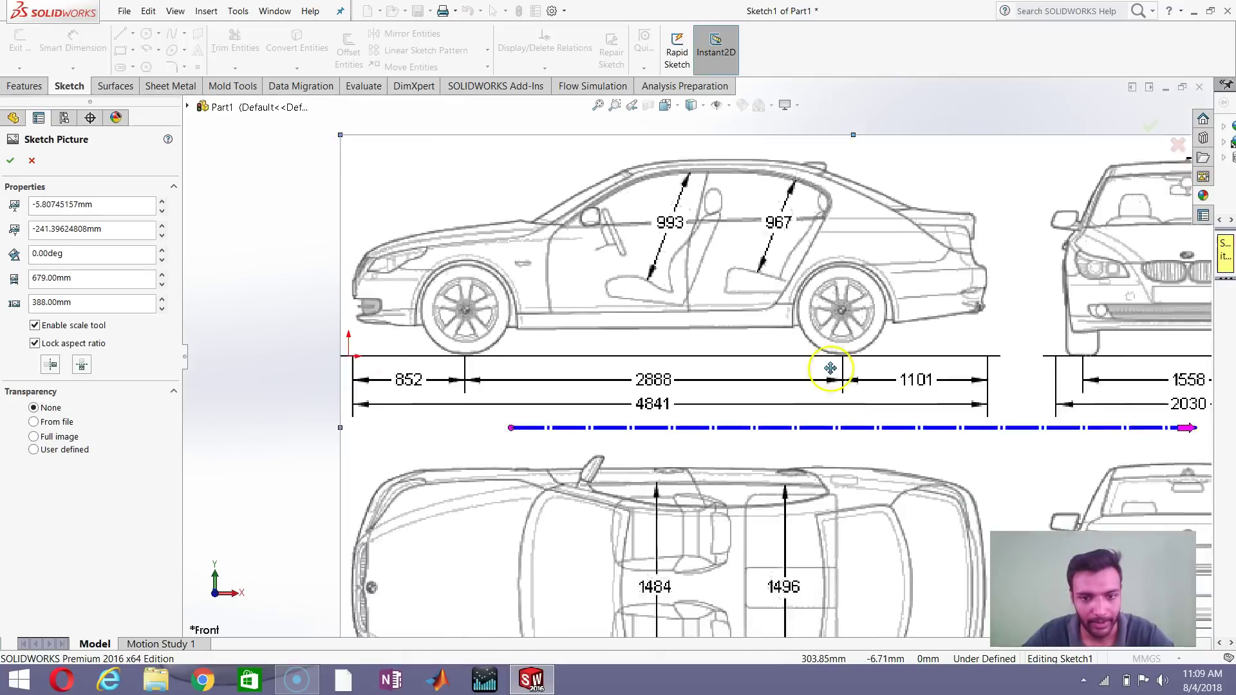
pyautogui.scroll(-4, 647, 206)
pyautogui.scroll(1, 509, 329)
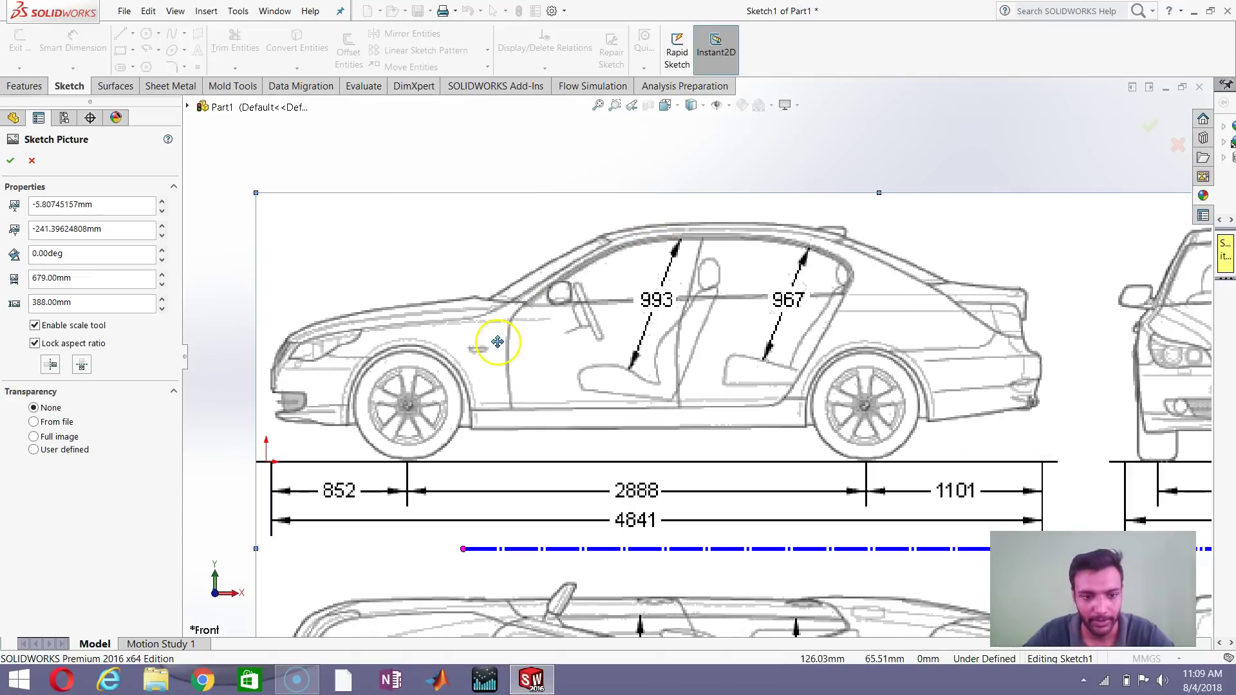
# Step: Accept the picture placement, exit its sketch and start a new sketch on the Front Plane
pyautogui.click(1149, 131)
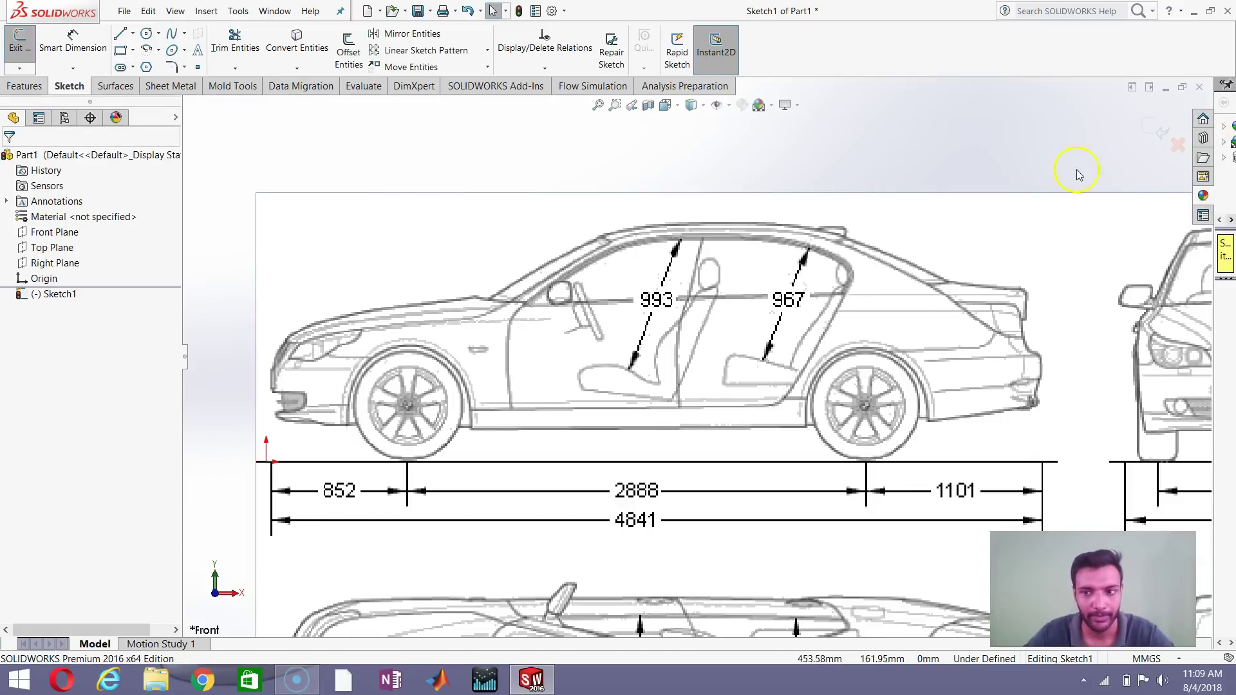
pyautogui.click(1157, 132)
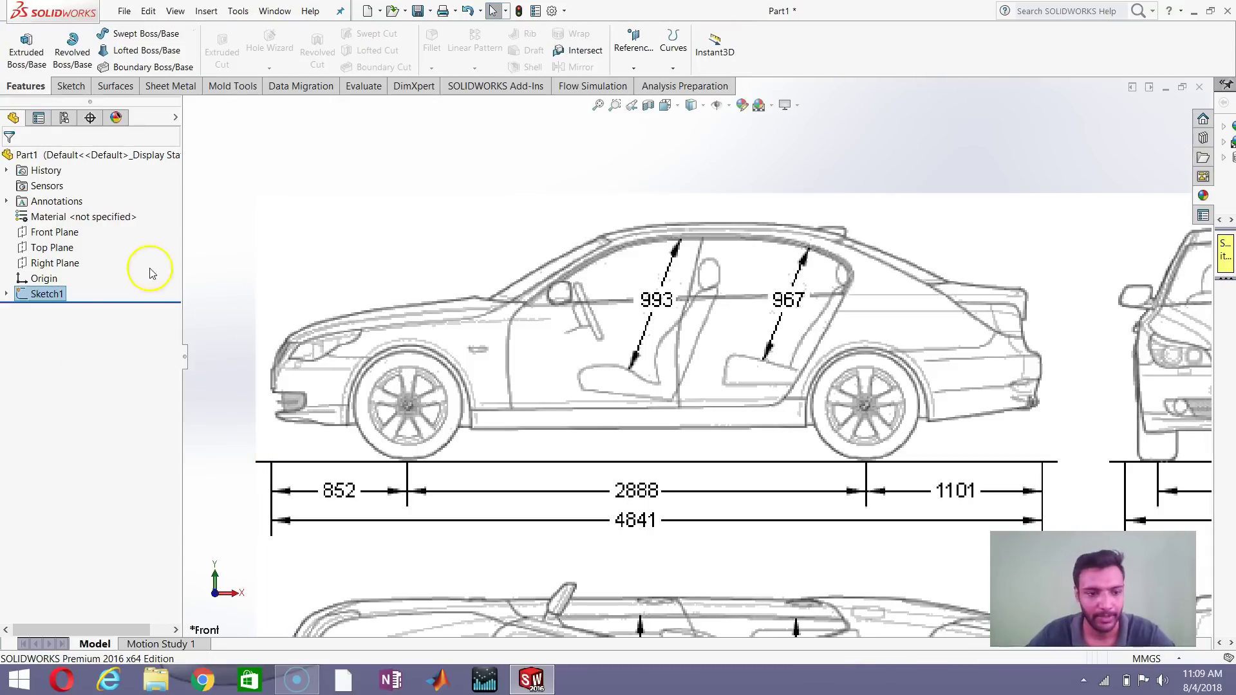
pyautogui.click(62, 295)
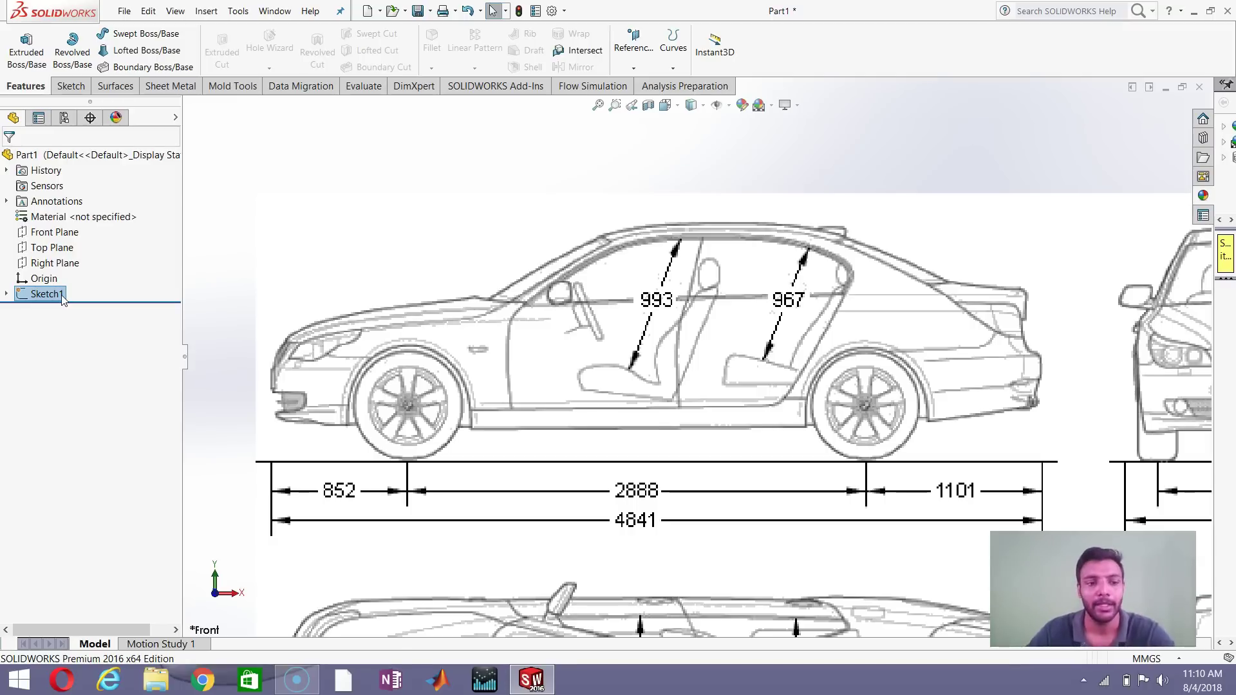
pyautogui.click(67, 230)
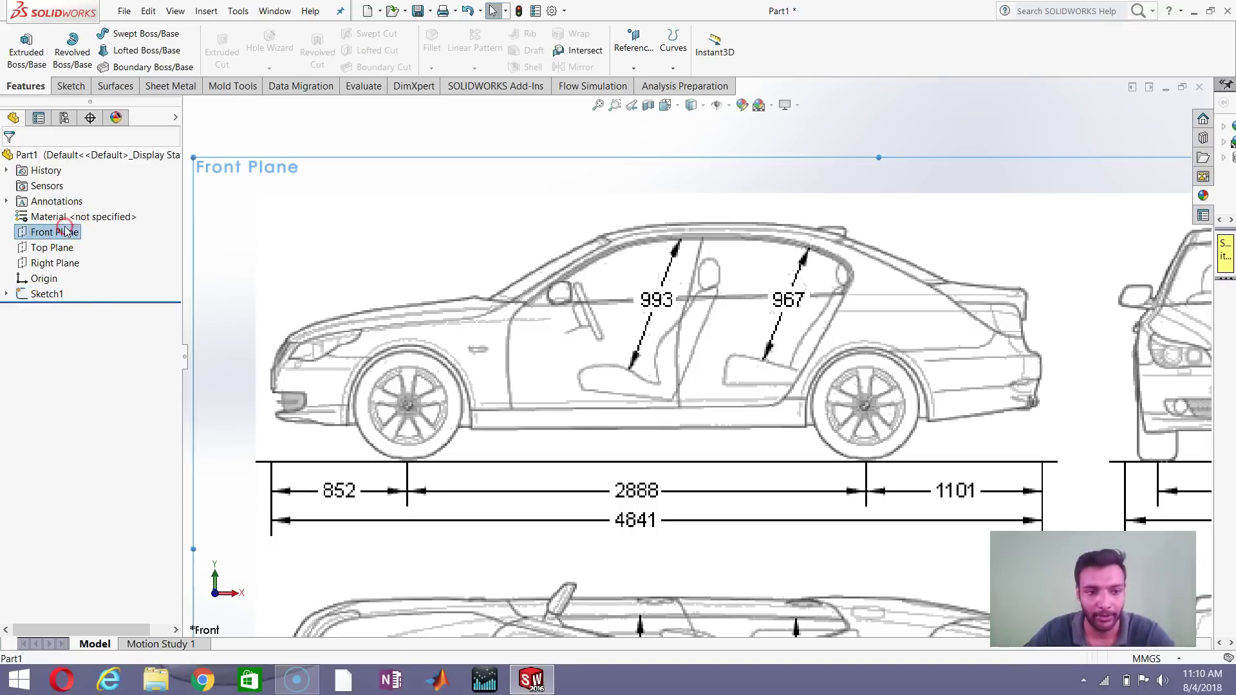
pyautogui.rightClick(67, 231)
pyautogui.click(74, 210)
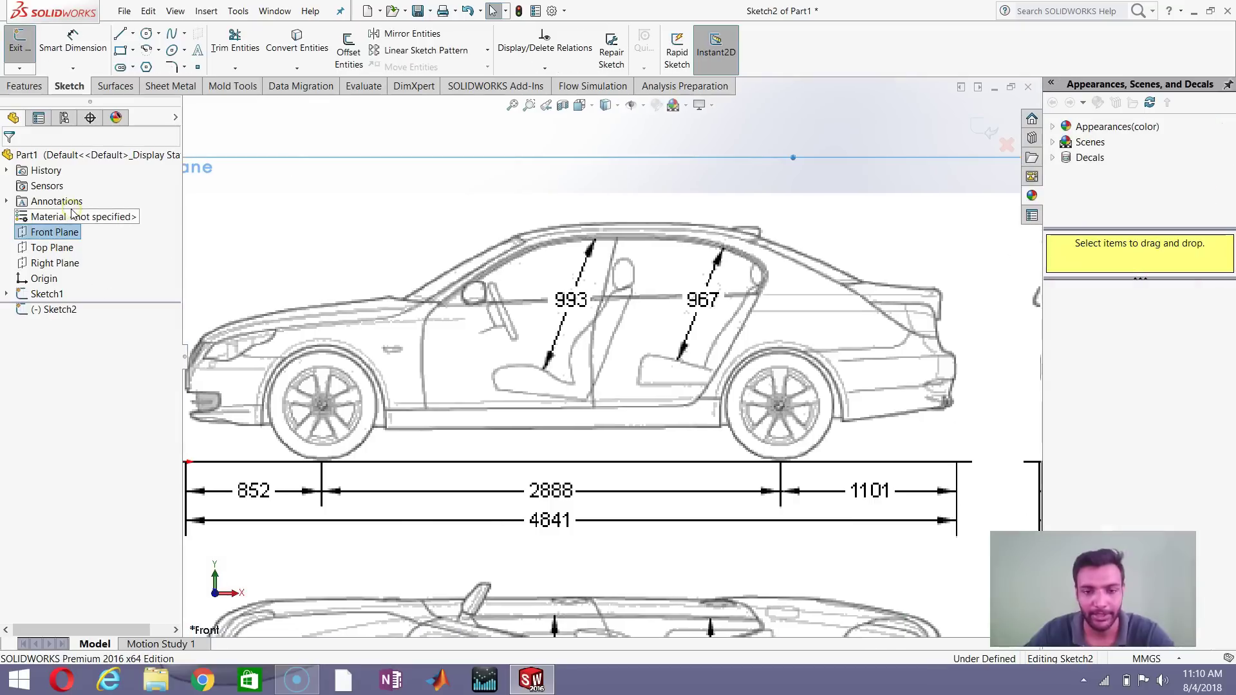
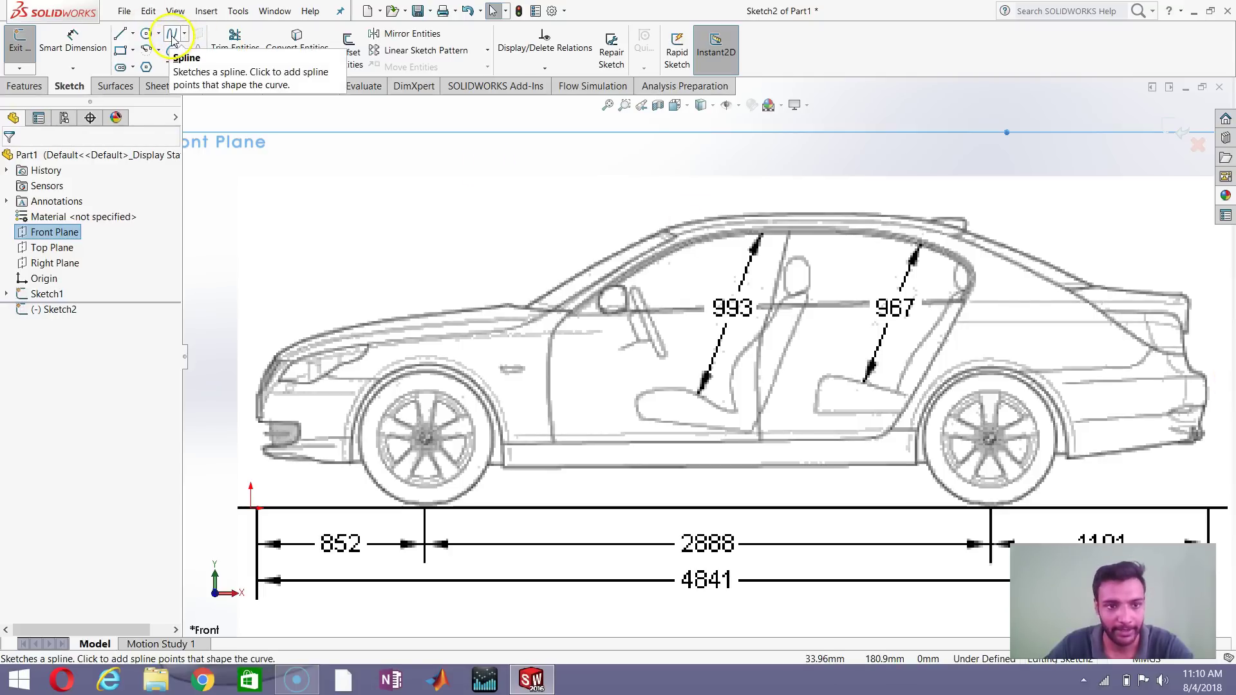
# Step: Trace the car's nose in the side view with a spline from above the fog light up to the hood's front edge
pyautogui.click(172, 36)
pyautogui.scroll(-2, 373, 414)
pyautogui.scroll(1, 972, 351)
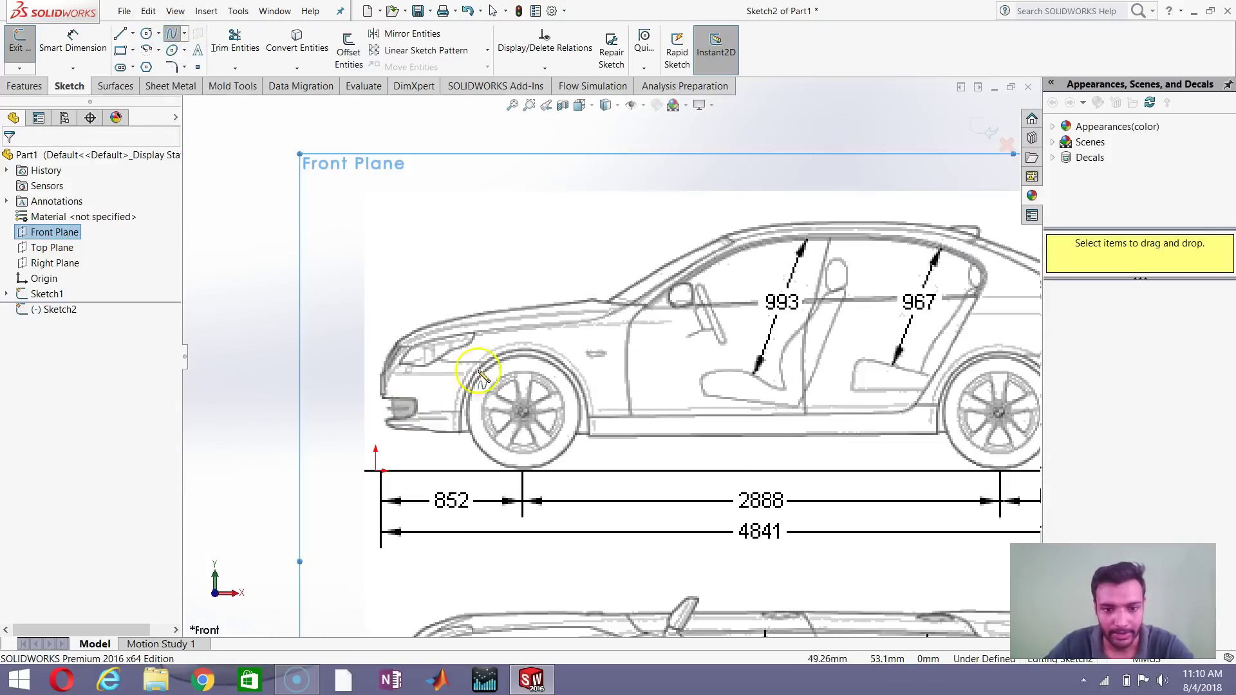
pyautogui.scroll(-4, 345, 414)
pyautogui.scroll(3, 924, 257)
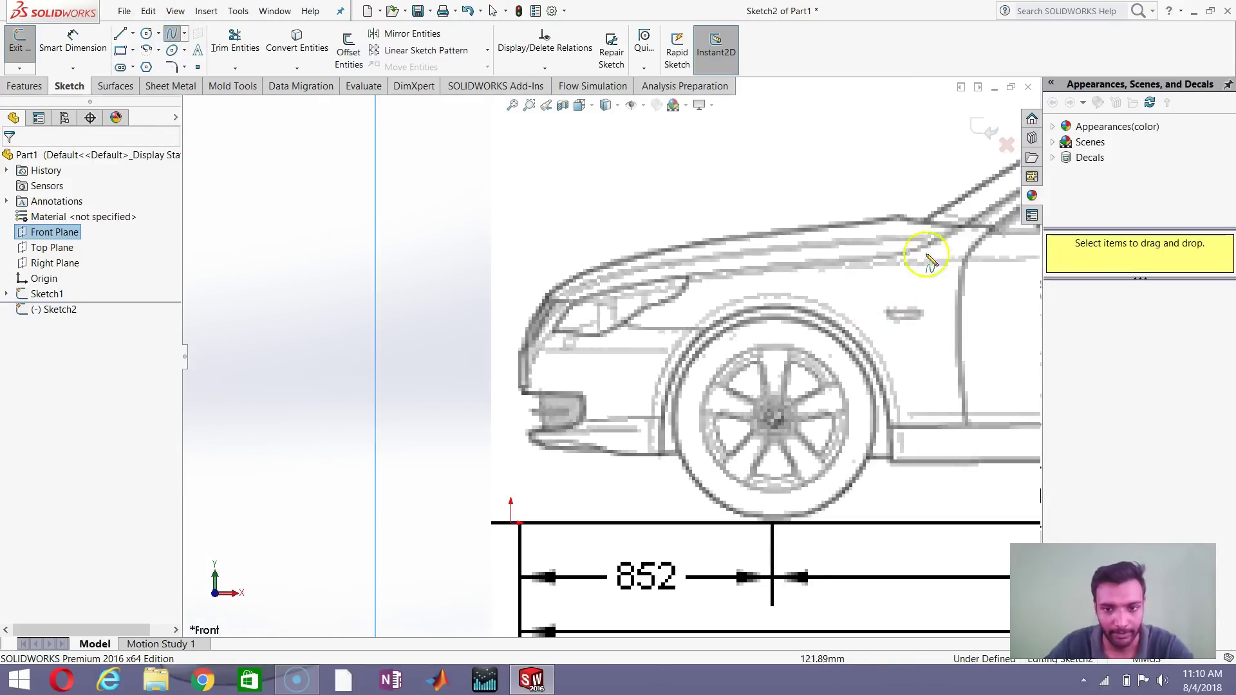
pyautogui.scroll(-3, 345, 387)
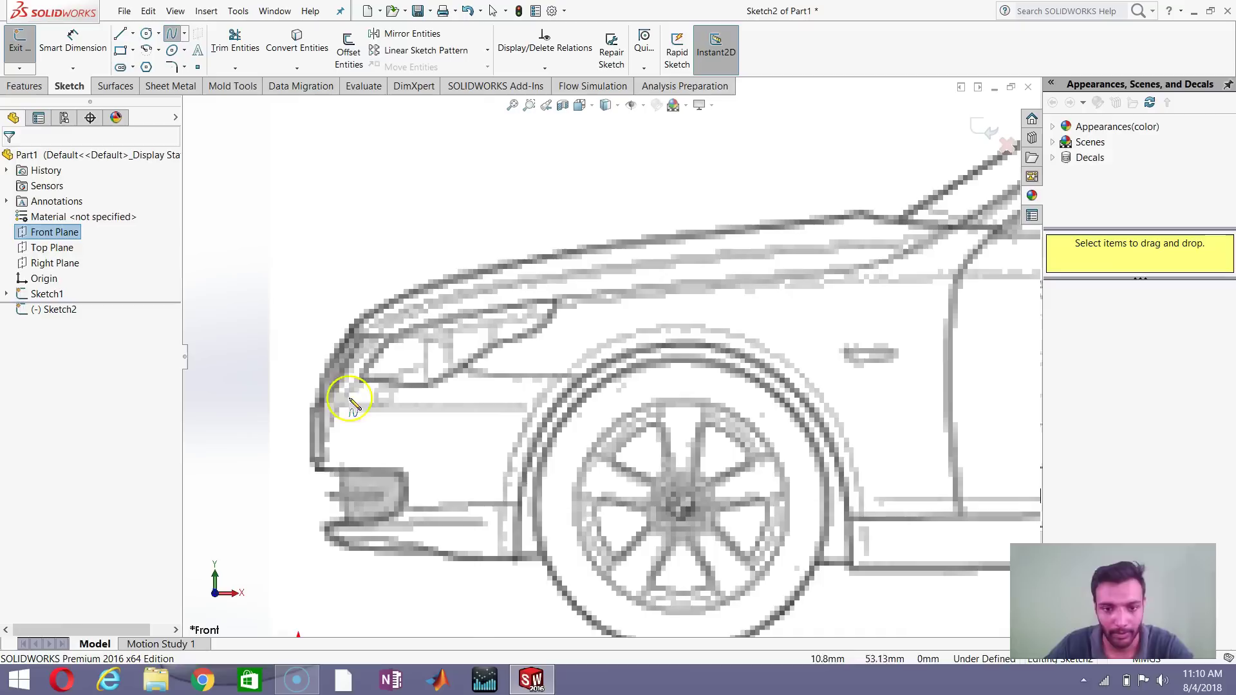
pyautogui.click(316, 470)
pyautogui.click(318, 407)
pyautogui.click(324, 393)
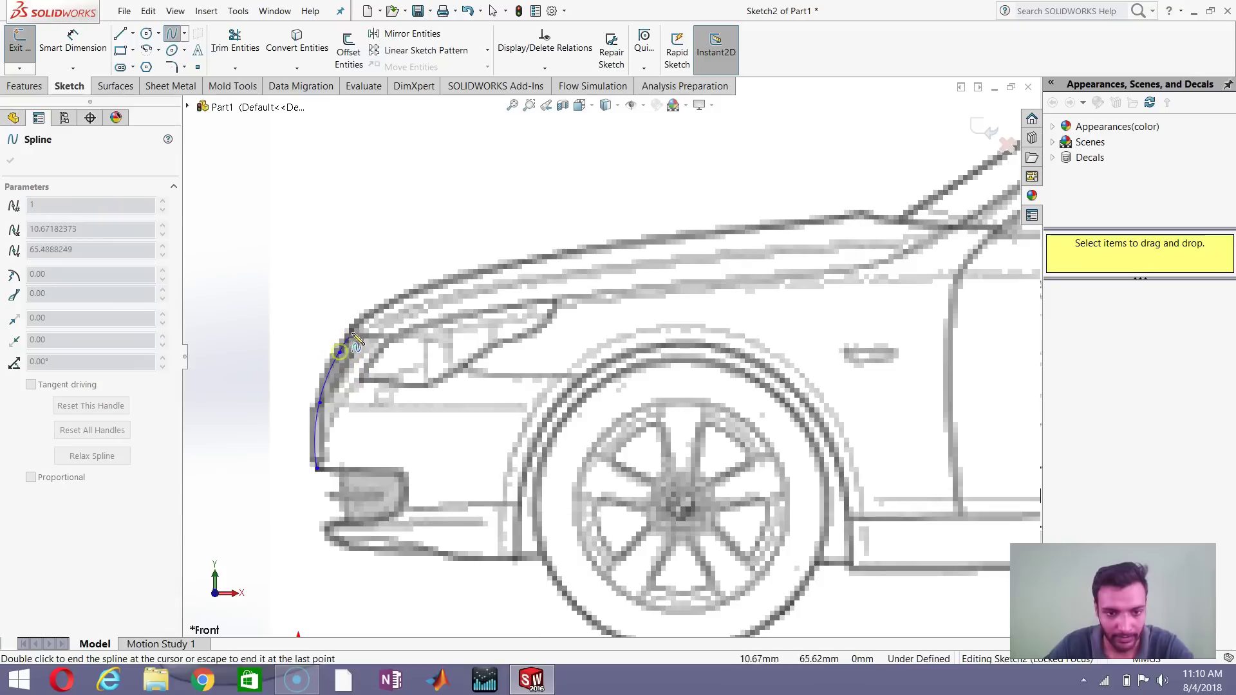
pyautogui.click(440, 251)
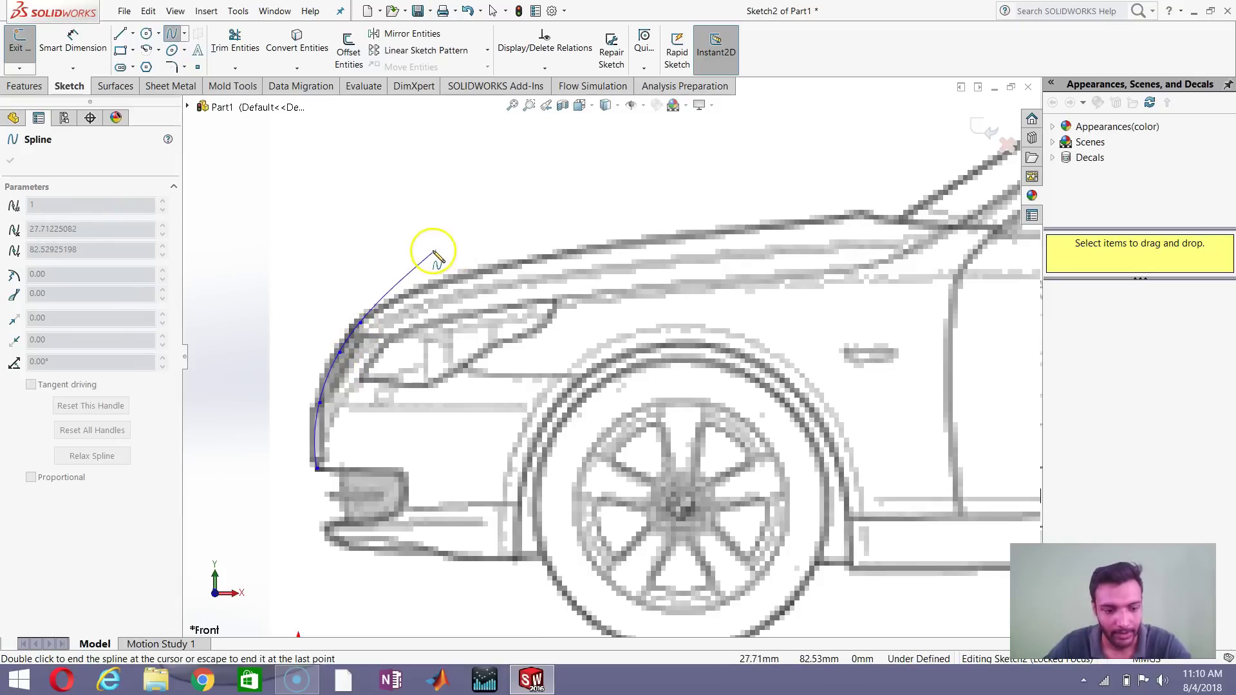
pyautogui.press('Escape')
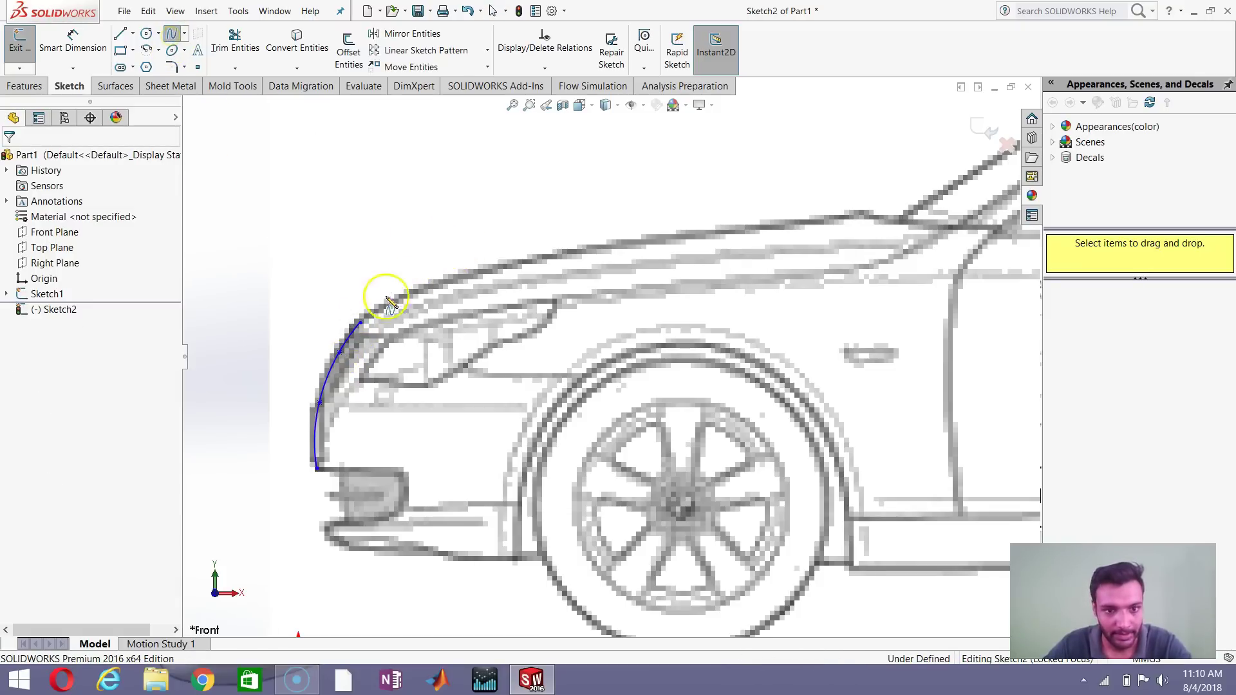
# Step: Trace the hood with a spline about 111 mm long from the nose curve's end to the windshield base, and shift its control point to fit
pyautogui.click(361, 322)
pyautogui.click(553, 257)
pyautogui.click(716, 235)
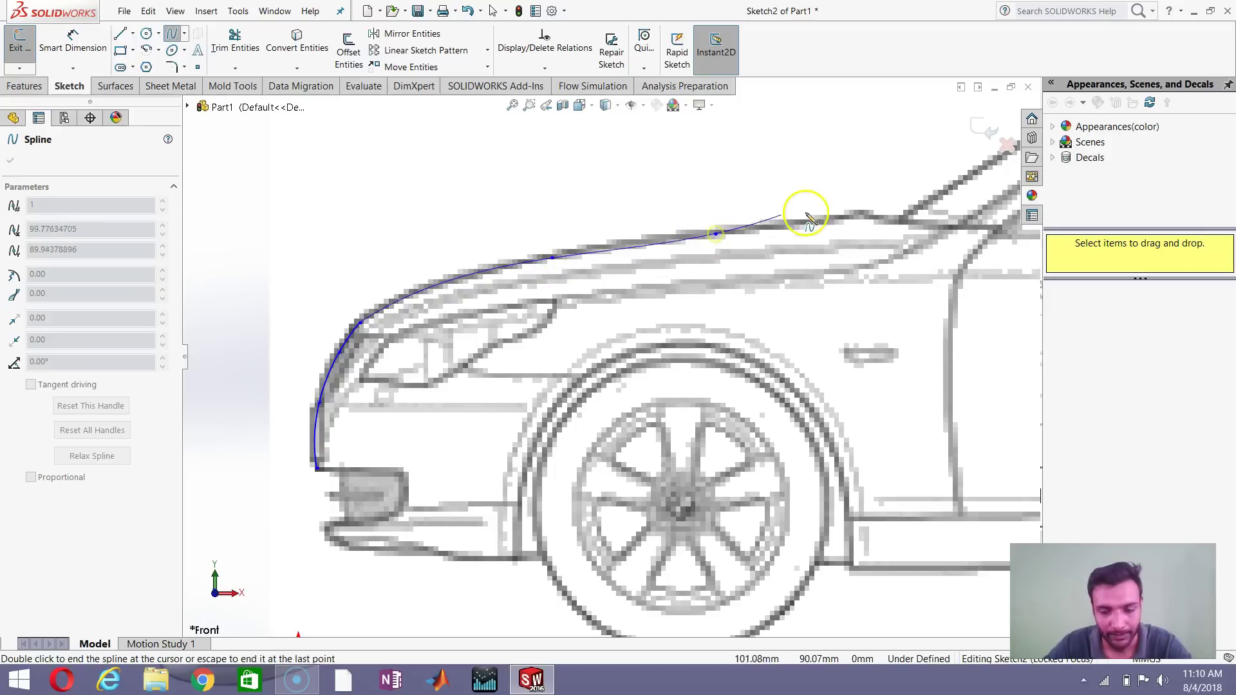
pyautogui.doubleClick(899, 221)
pyautogui.click(553, 258)
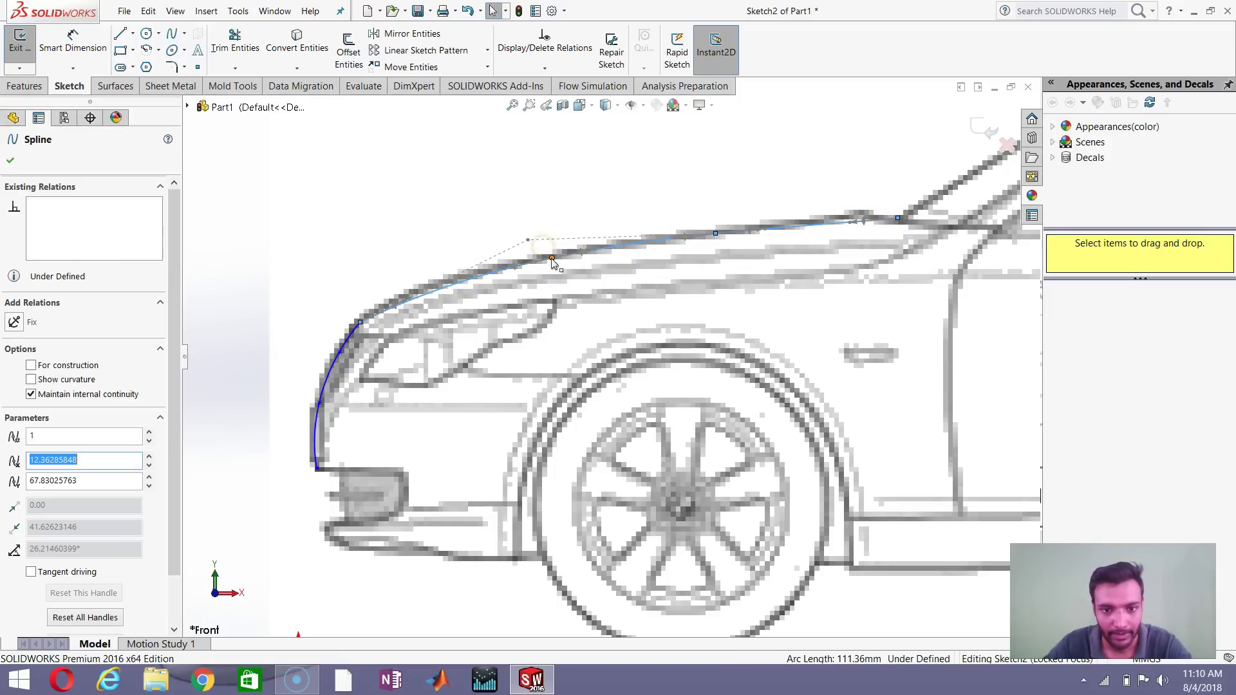
pyautogui.click(553, 259)
pyautogui.moveTo(549, 253); pyautogui.dragTo(539, 264)
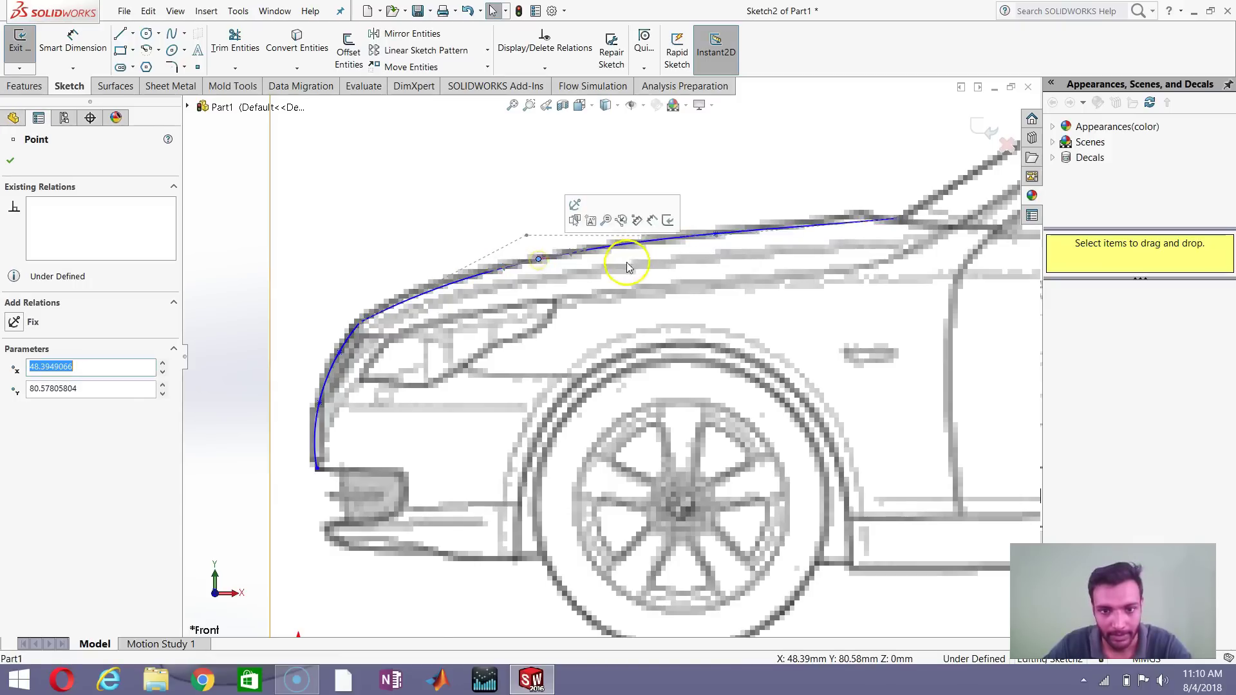
# Step: Trace the windshield with a spline from the hood's rear end to the roof's front edge, and bend it by its handle to match
pyautogui.scroll(5, 837, 271)
pyautogui.scroll(-4, 811, 298)
pyautogui.scroll(-2, 404, 332)
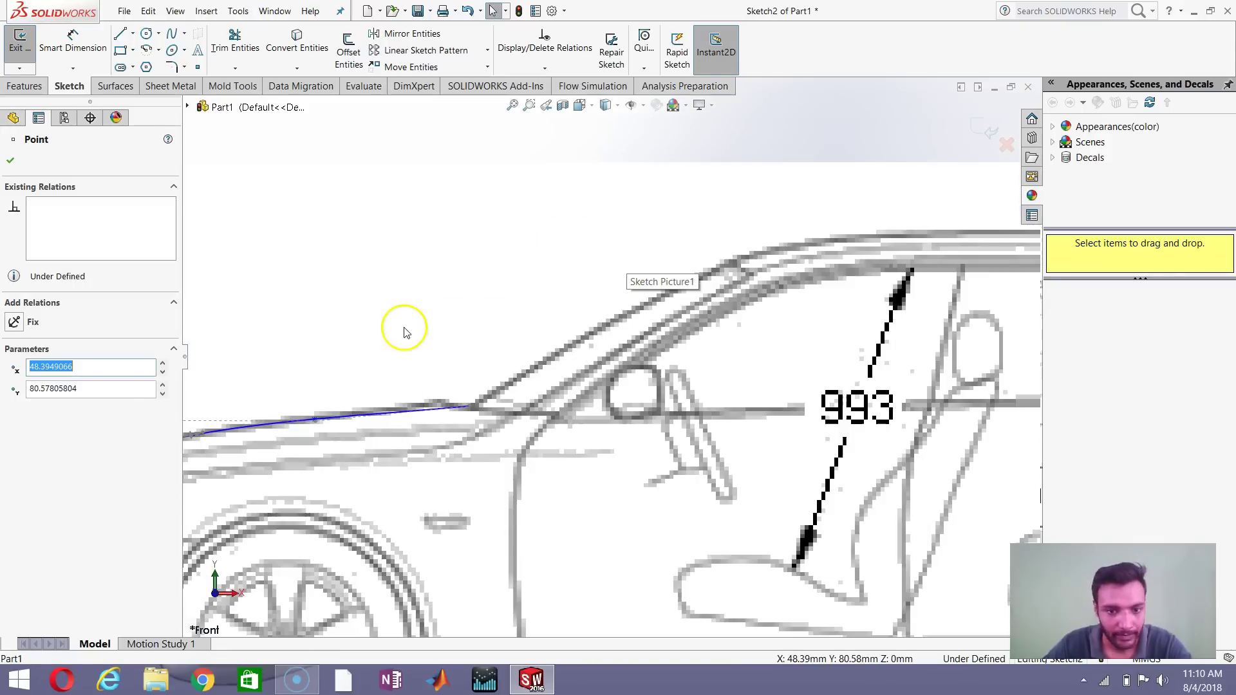
pyautogui.click(171, 33)
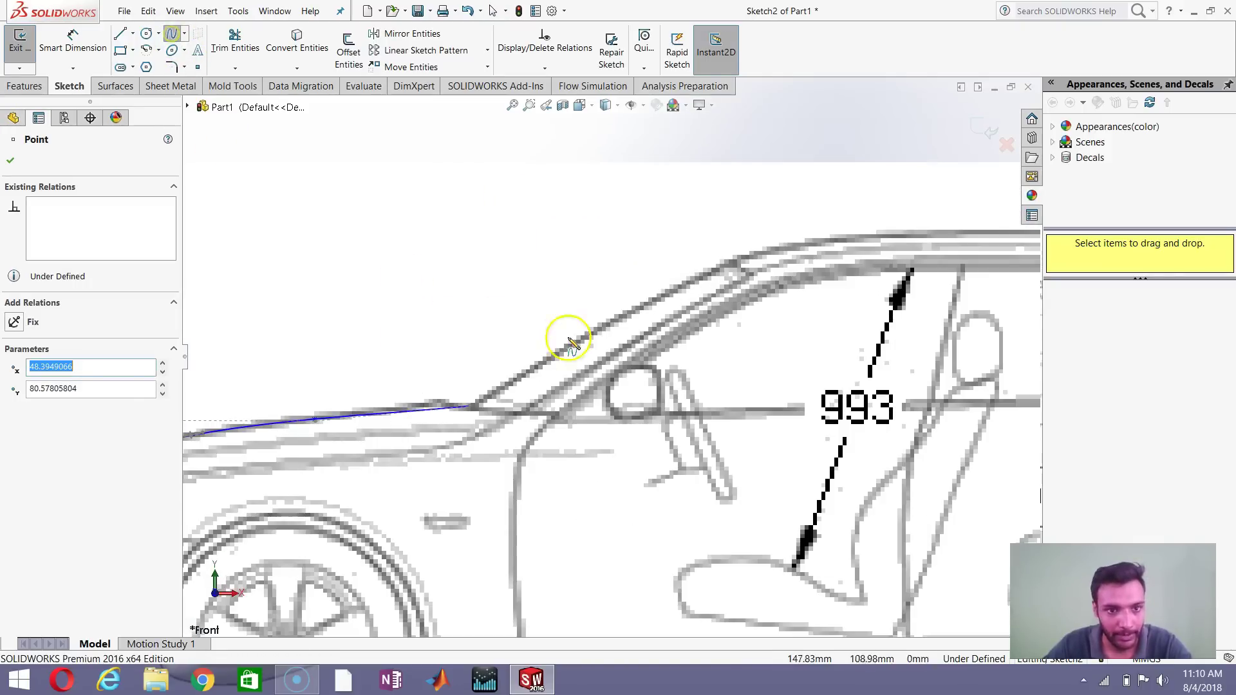
pyautogui.click(474, 407)
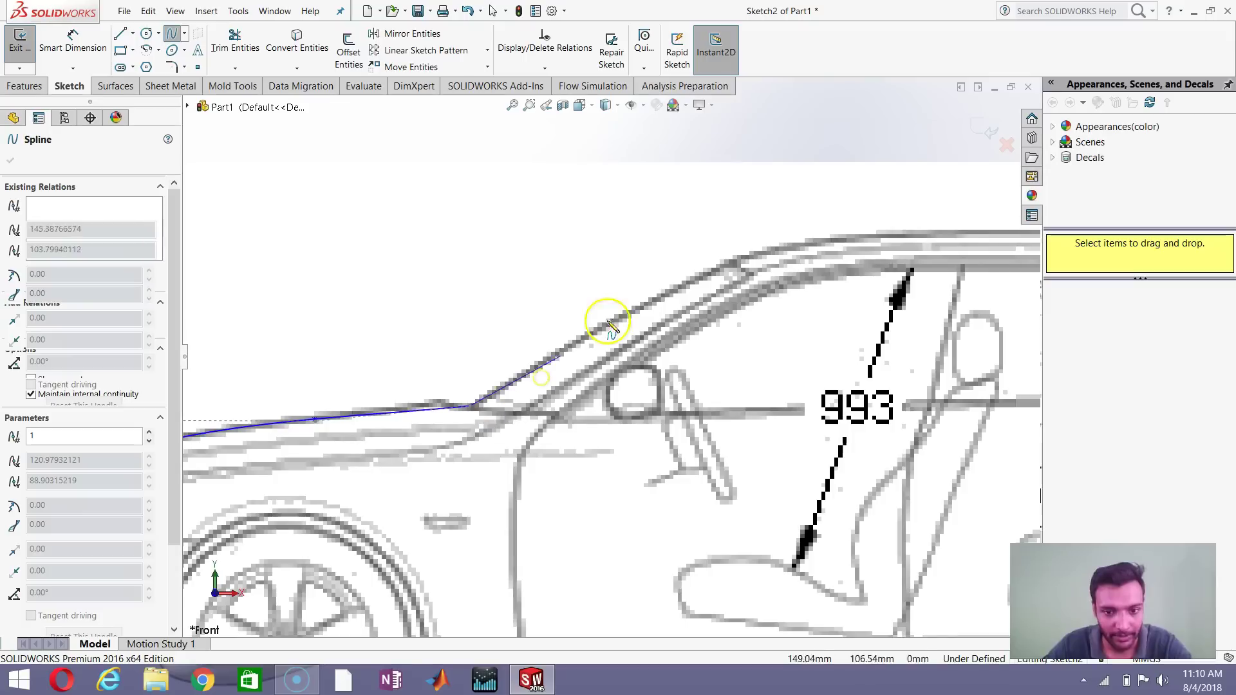
pyautogui.doubleClick(733, 266)
pyautogui.press('Escape')
pyautogui.click(623, 324)
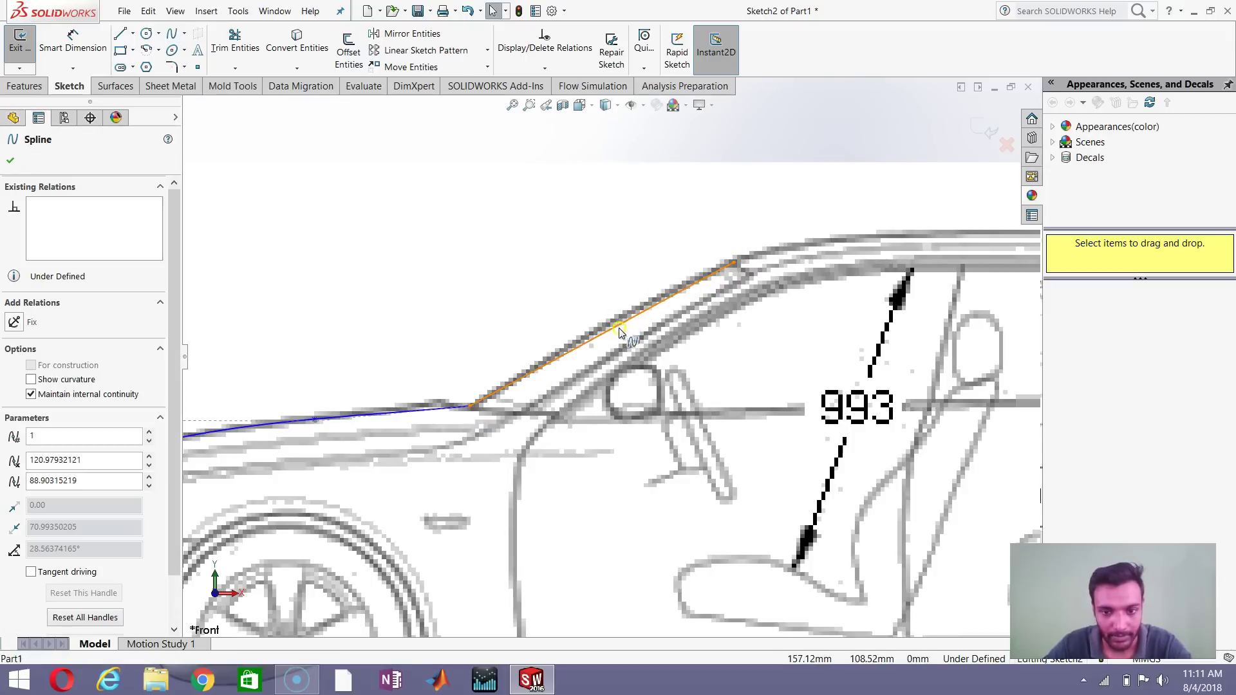
pyautogui.click(628, 321)
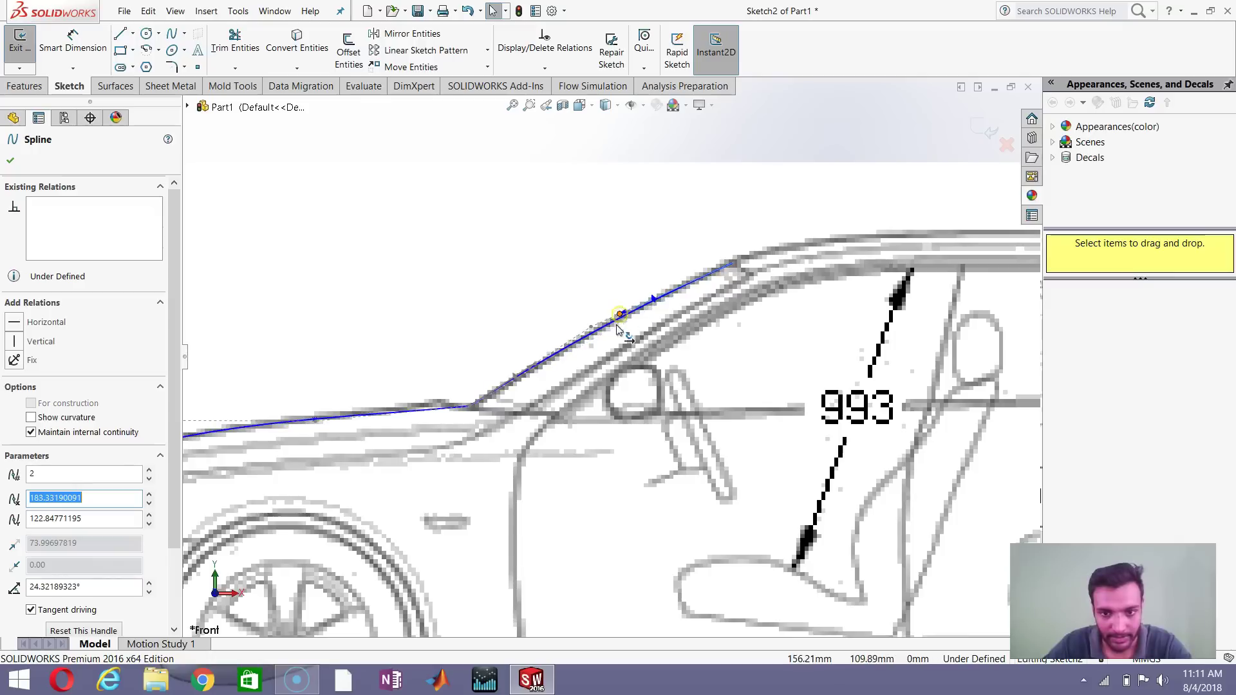
# Step: Trace the roof with a spline from the windshield's upper end to the rear spoiler, and pull its handle to follow the roof's curve
pyautogui.scroll(4, 682, 378)
pyautogui.scroll(-2, 745, 372)
pyautogui.click(171, 33)
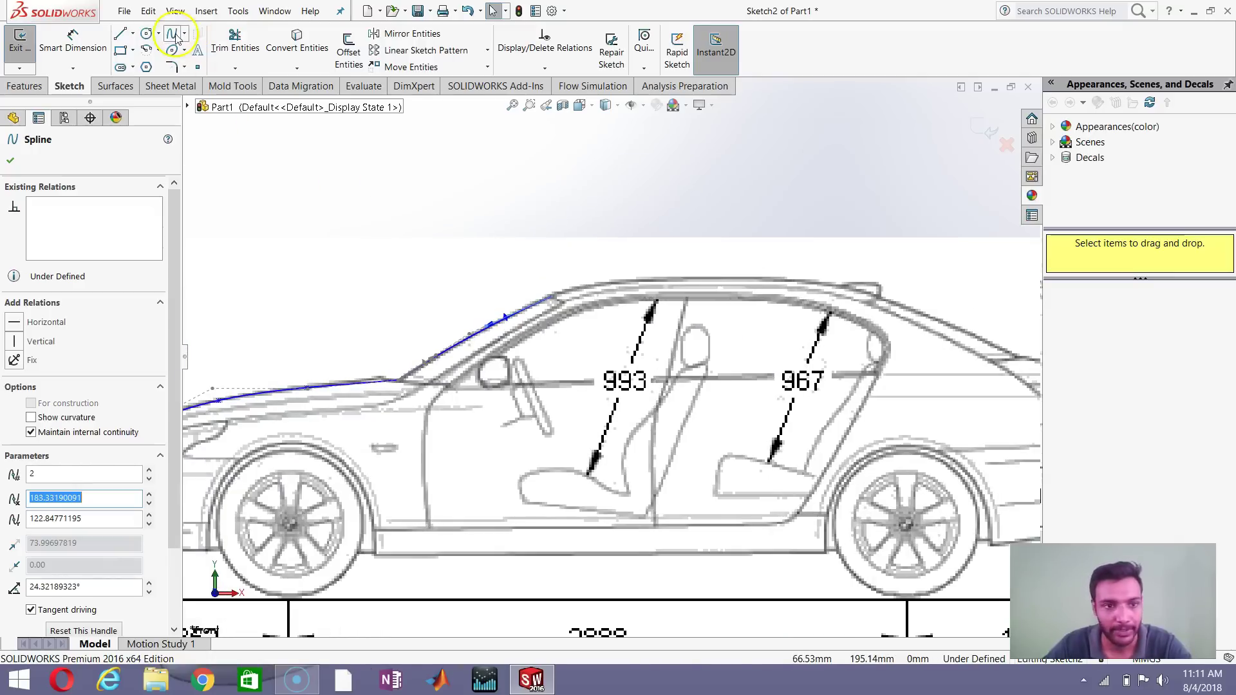
pyautogui.click(553, 298)
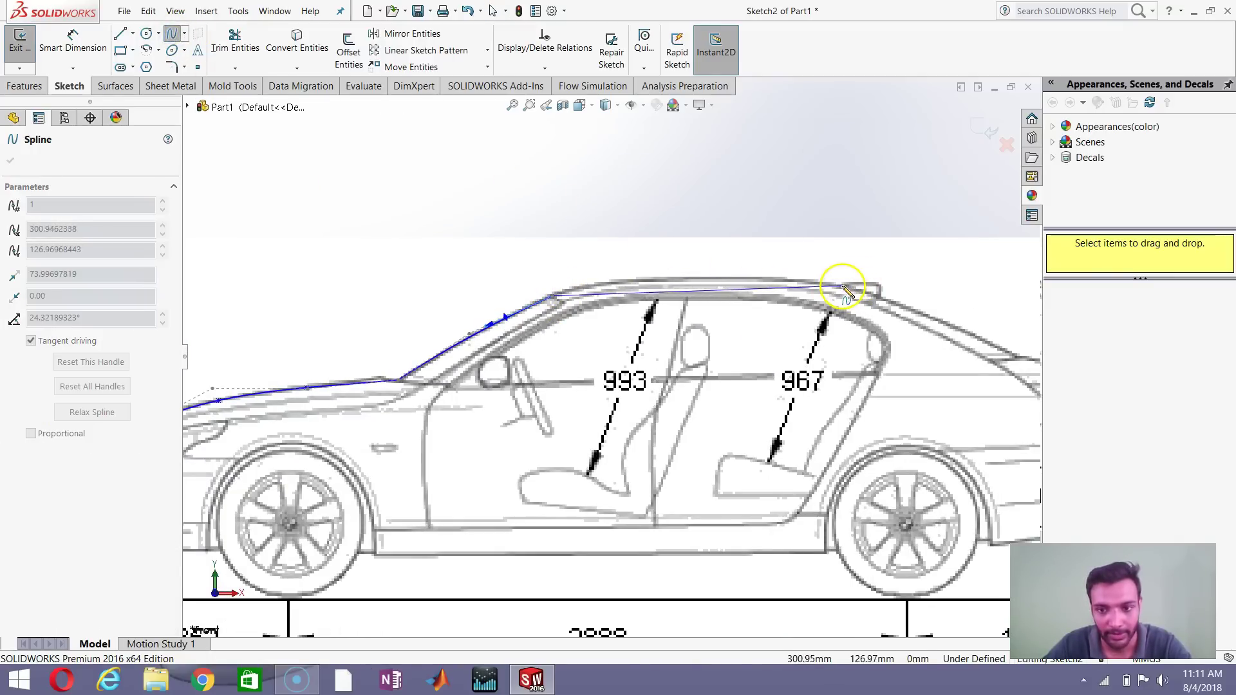
pyautogui.scroll(-3, 748, 278)
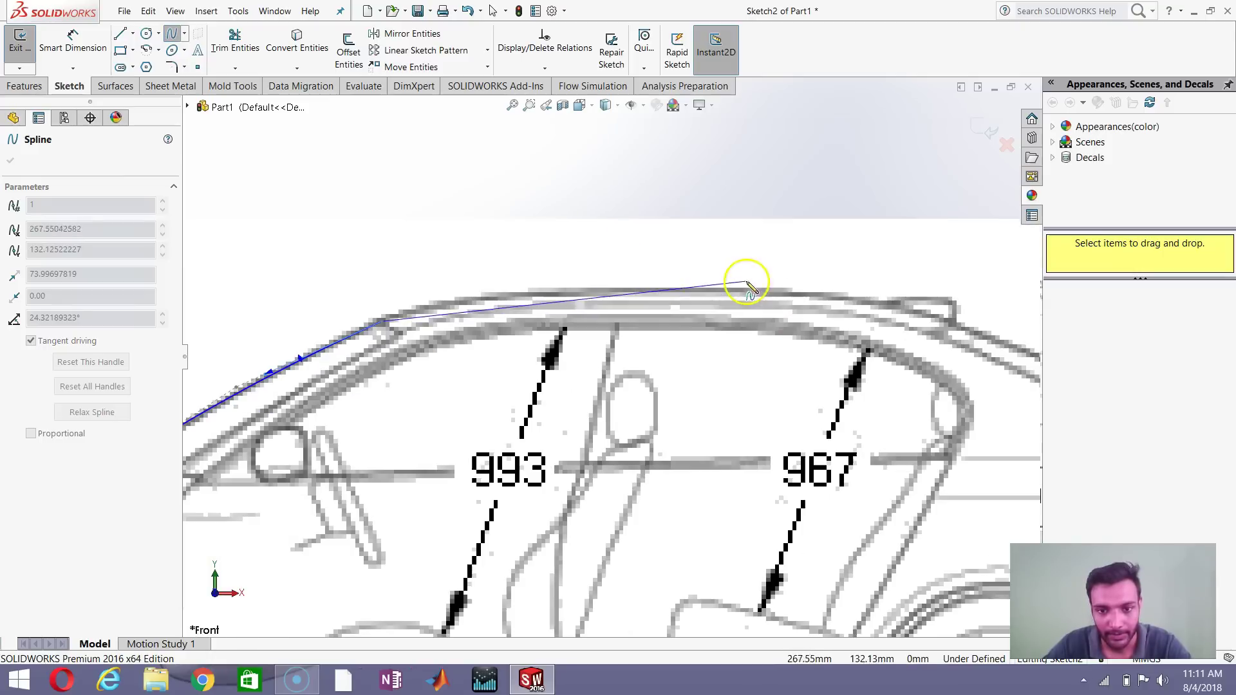
pyautogui.click(879, 303)
pyautogui.press('Escape')
pyautogui.click(664, 316)
pyautogui.moveTo(679, 312); pyautogui.dragTo(629, 278)
pyautogui.scroll(4, 657, 296)
pyautogui.scroll(3, 657, 296)
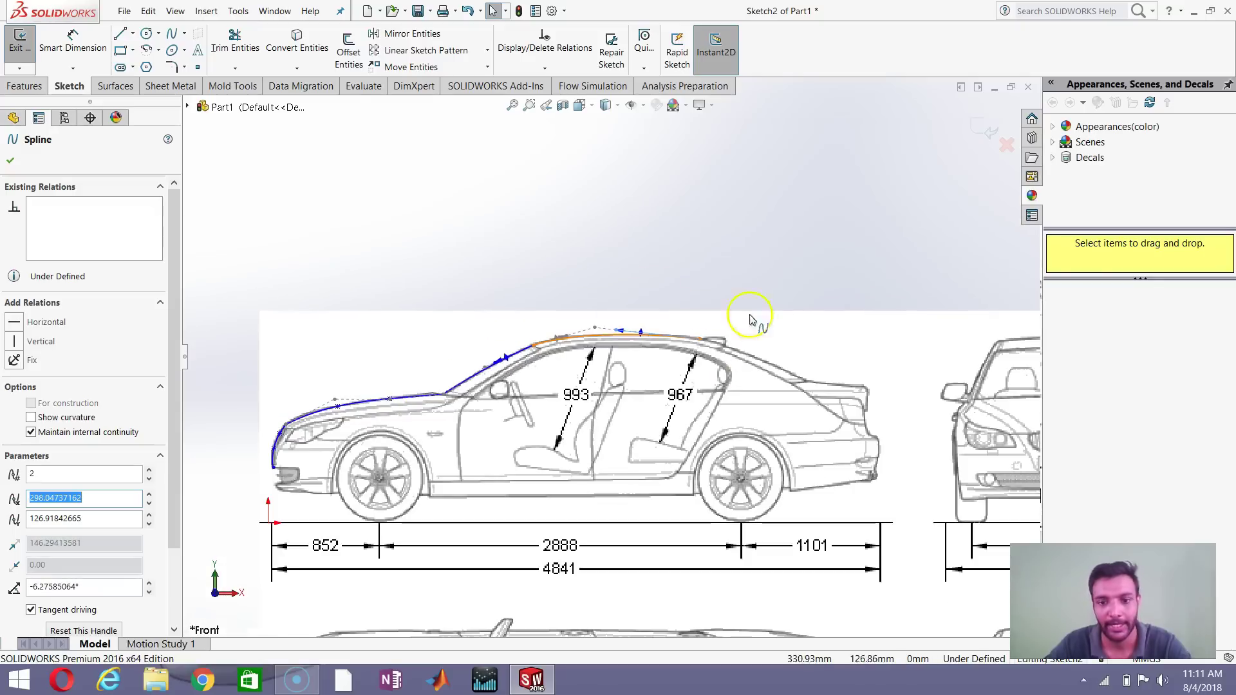
pyautogui.click(716, 223)
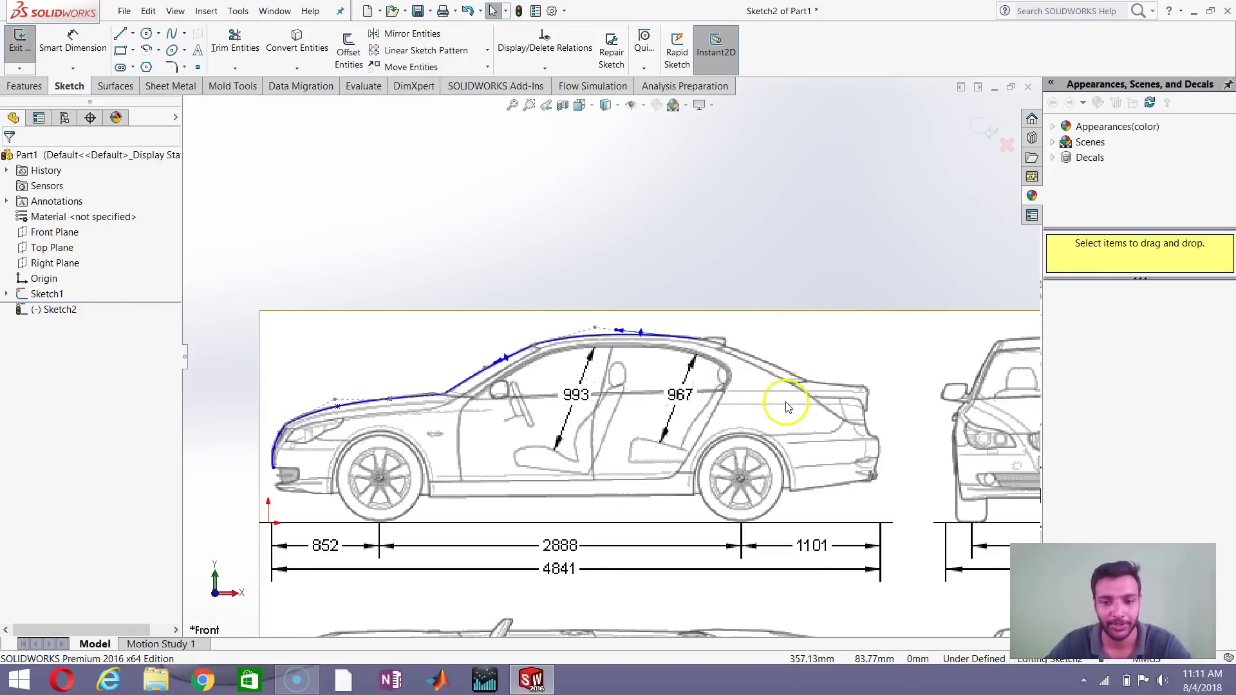
# Step: Trace the rear window with a spline about 78 mm long from the roof curve's end to the trunk lid, and bend it by its handle
pyautogui.scroll(-4, 783, 399)
pyautogui.click(171, 34)
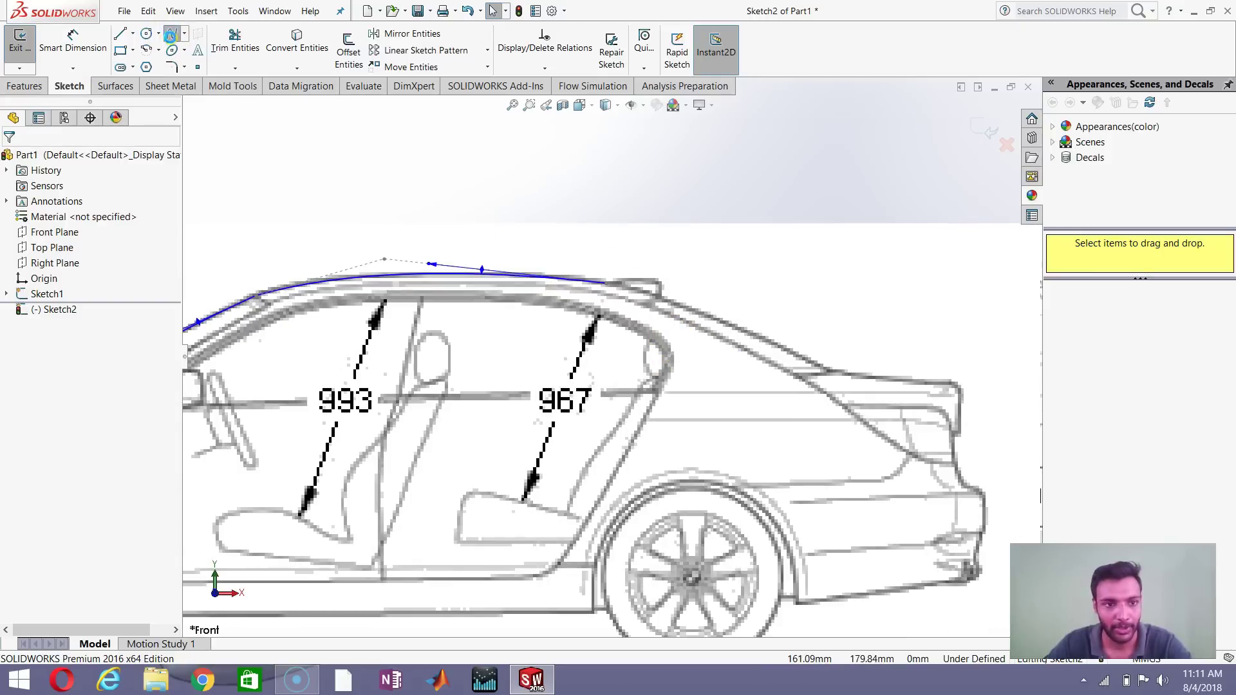
pyautogui.scroll(-5, 690, 350)
pyautogui.click(512, 233)
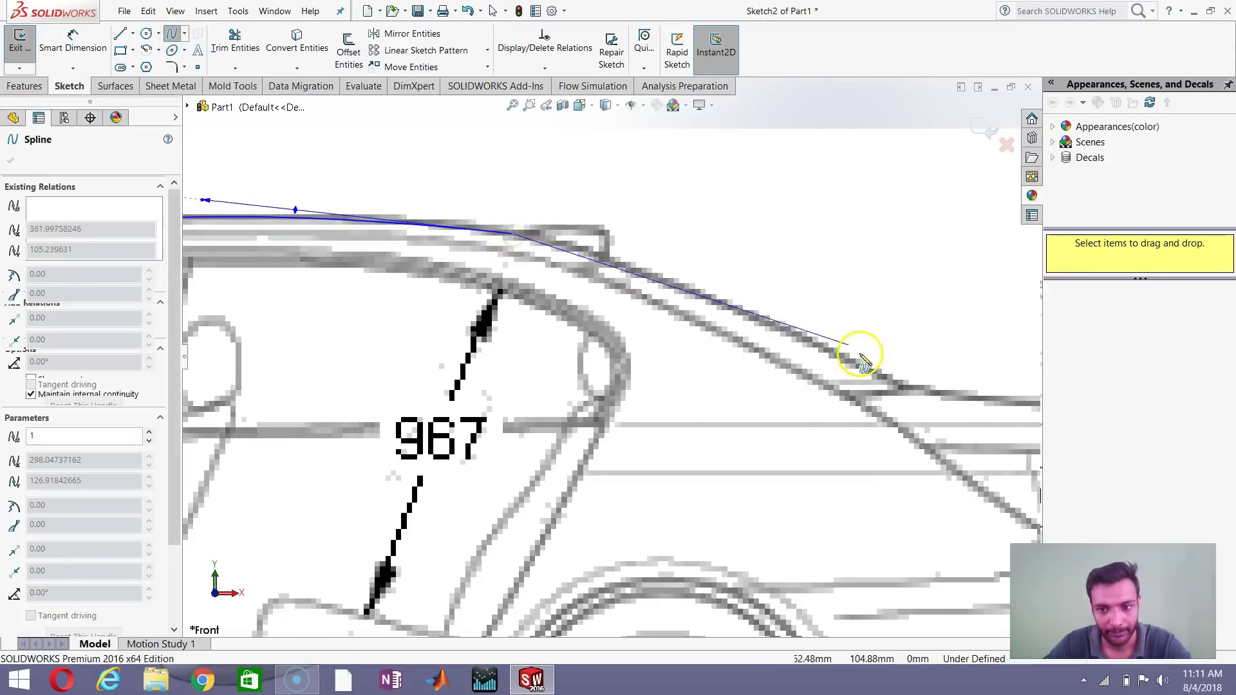
pyautogui.doubleClick(901, 386)
pyautogui.click(667, 293)
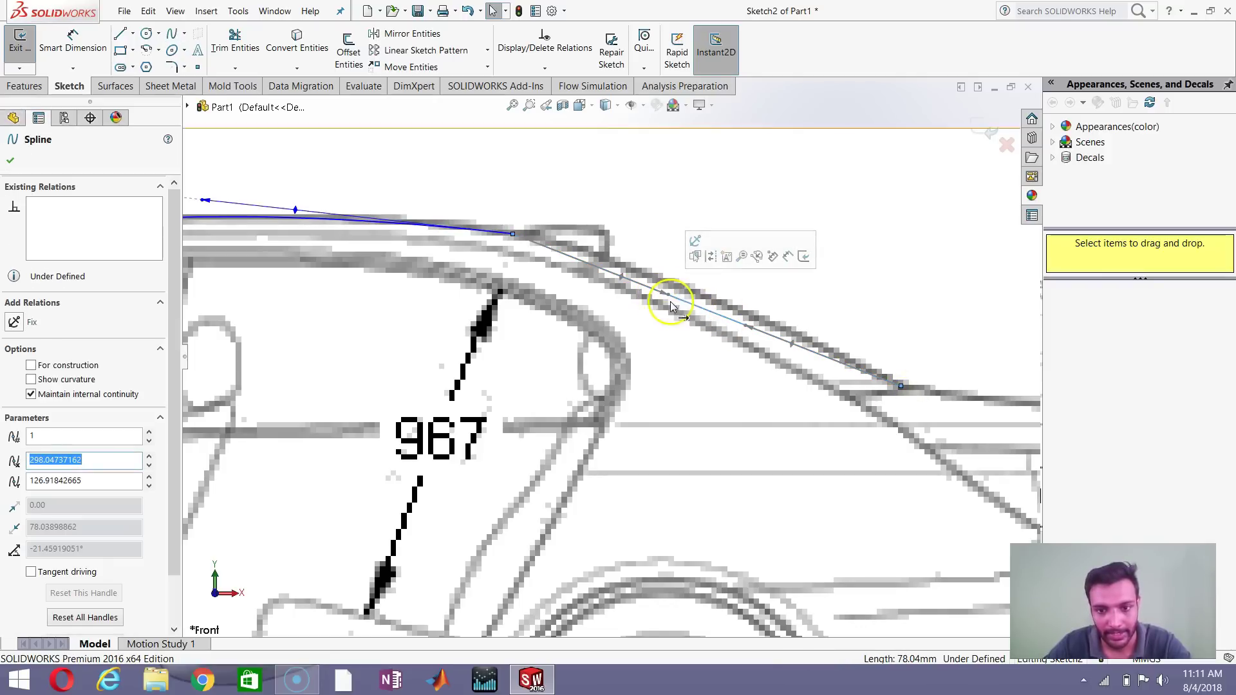
pyautogui.click(671, 299)
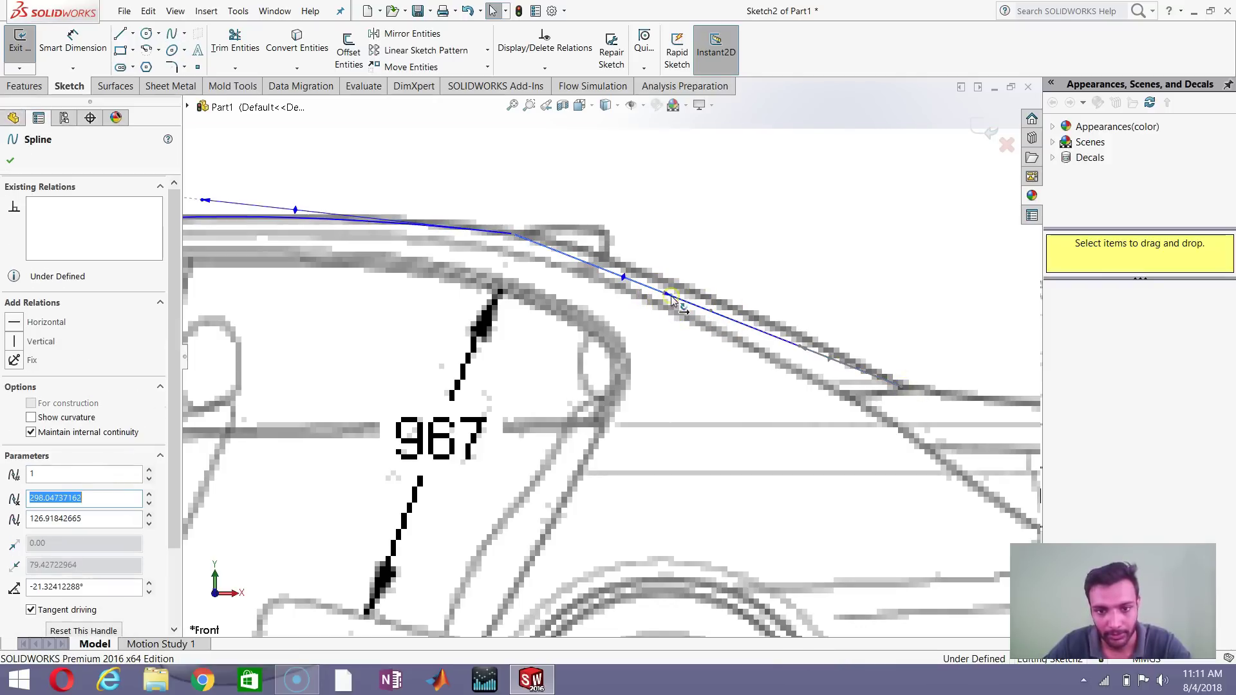
pyautogui.moveTo(671, 299); pyautogui.dragTo(648, 269)
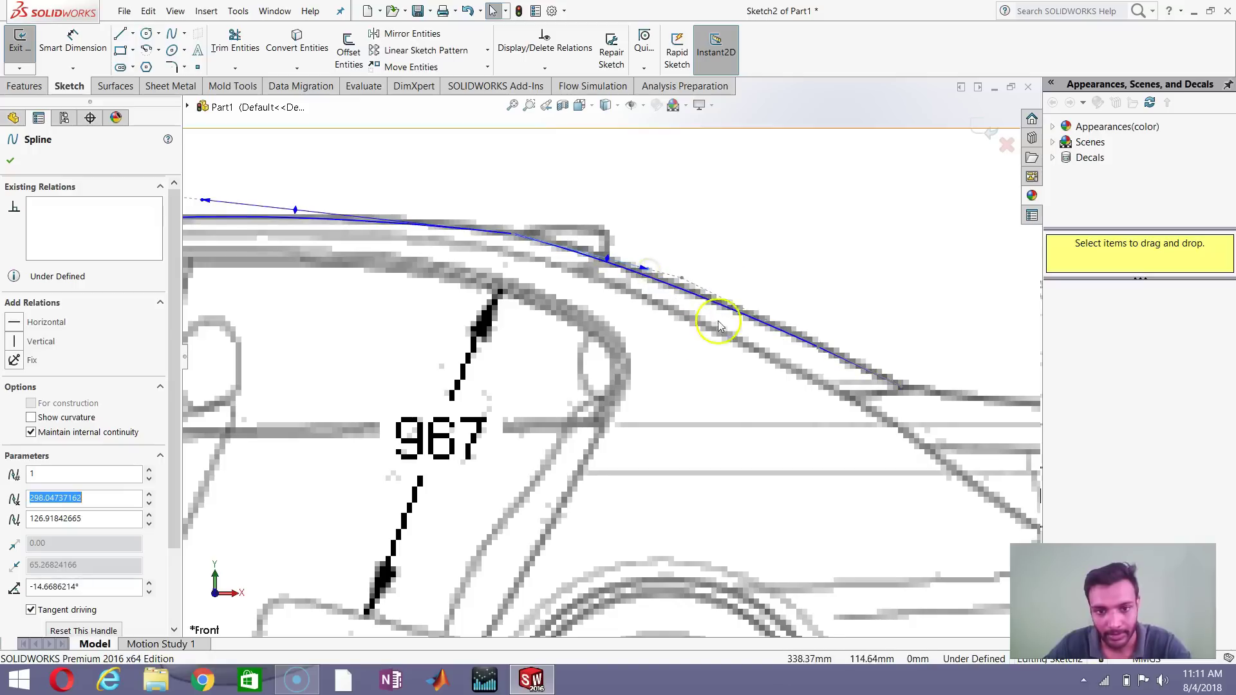
pyautogui.click(793, 243)
# Step: Trace the top of the trunk lid with a single straight line from the rear window curve's end to the trunk's rear edge
pyautogui.scroll(3, 740, 304)
pyautogui.scroll(2, 663, 423)
pyautogui.scroll(-6, 929, 361)
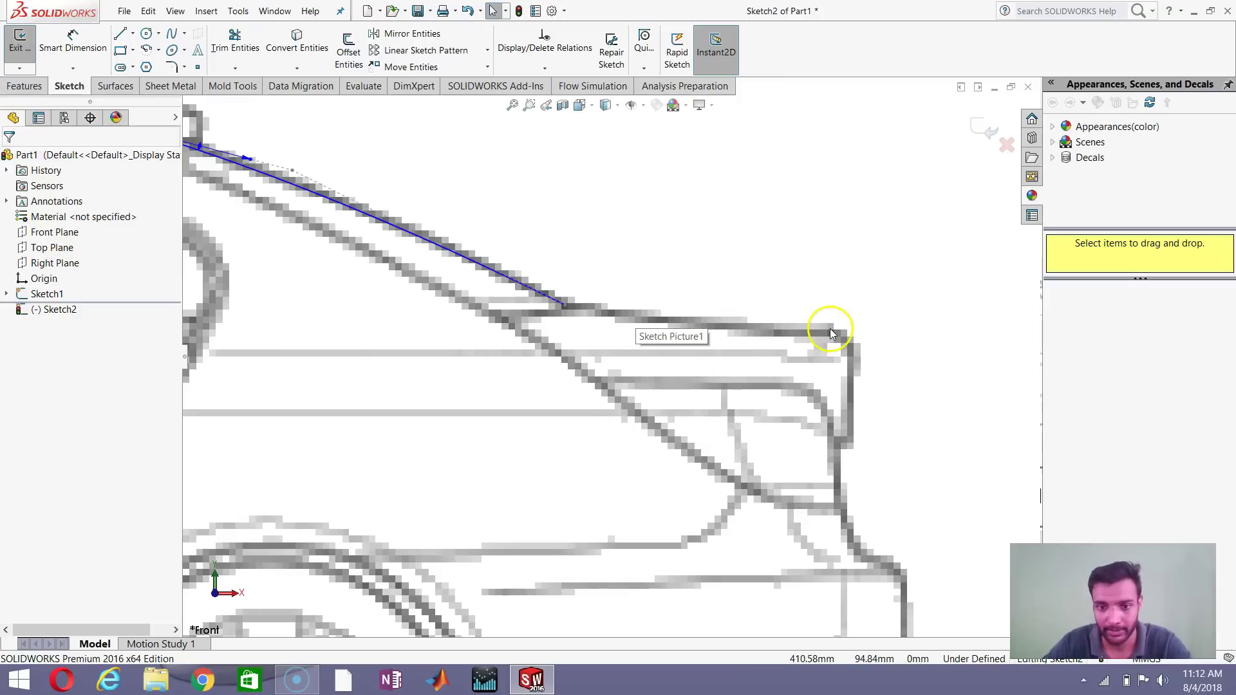
pyautogui.click(169, 36)
pyautogui.scroll(5, 875, 411)
pyautogui.scroll(-5, 767, 359)
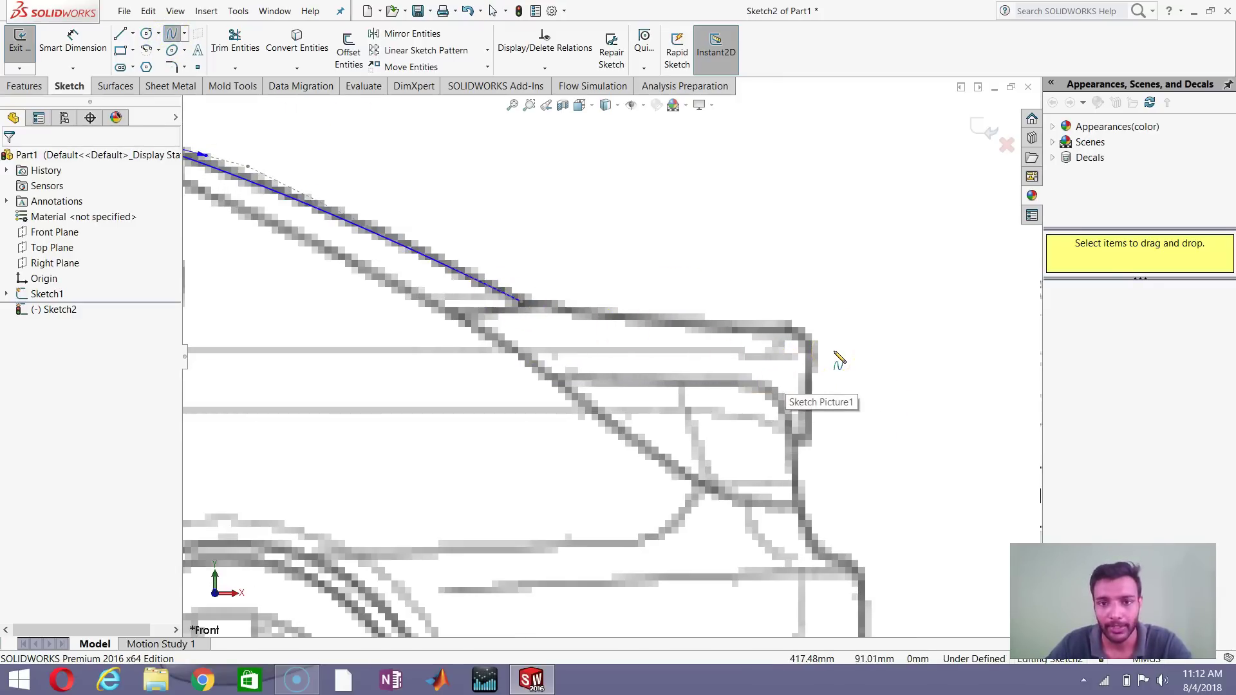
pyautogui.click(272, 136)
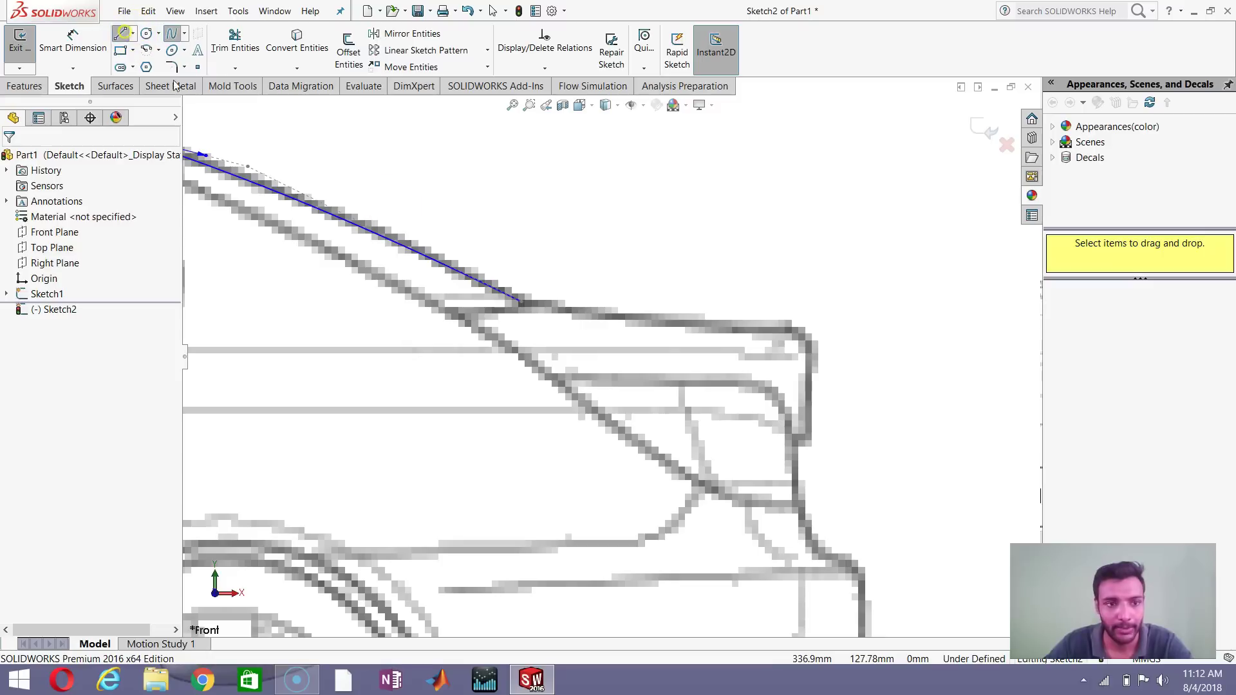
pyautogui.click(121, 33)
pyautogui.click(522, 303)
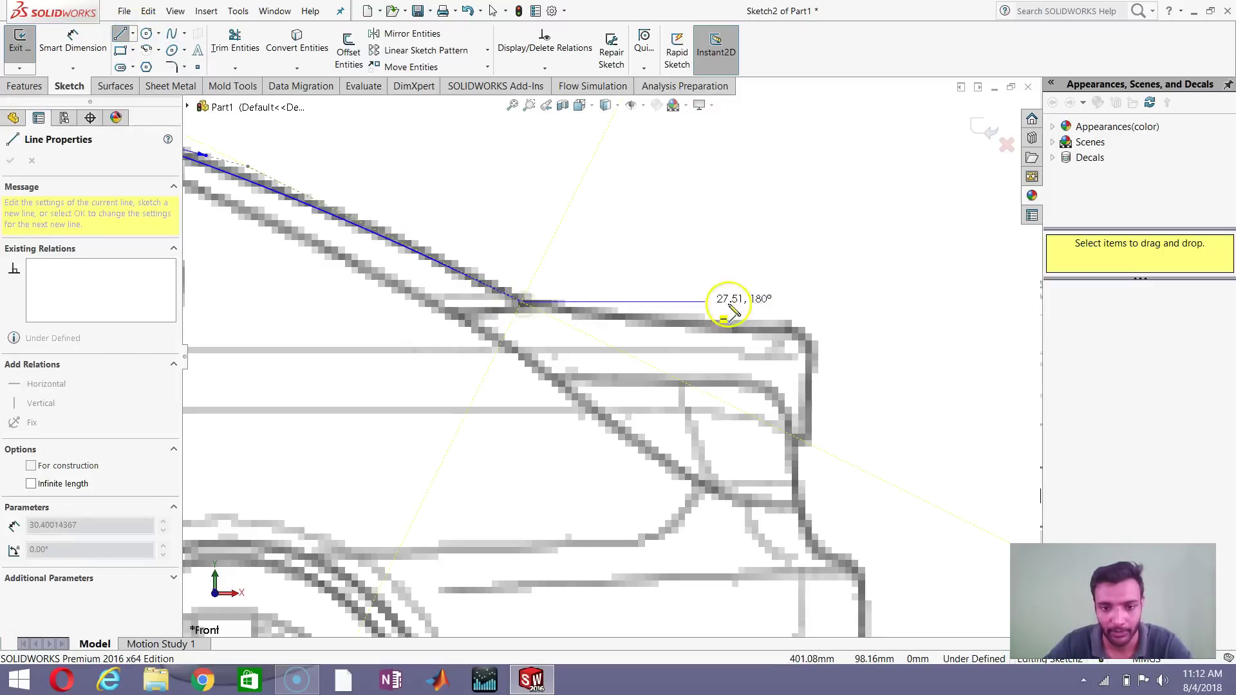
pyautogui.click(810, 329)
pyautogui.press('Escape')
# Step: Trace the front bumper past the fog light with a spline from the nose curve's lower end down to the bumper lip
pyautogui.scroll(3, 837, 405)
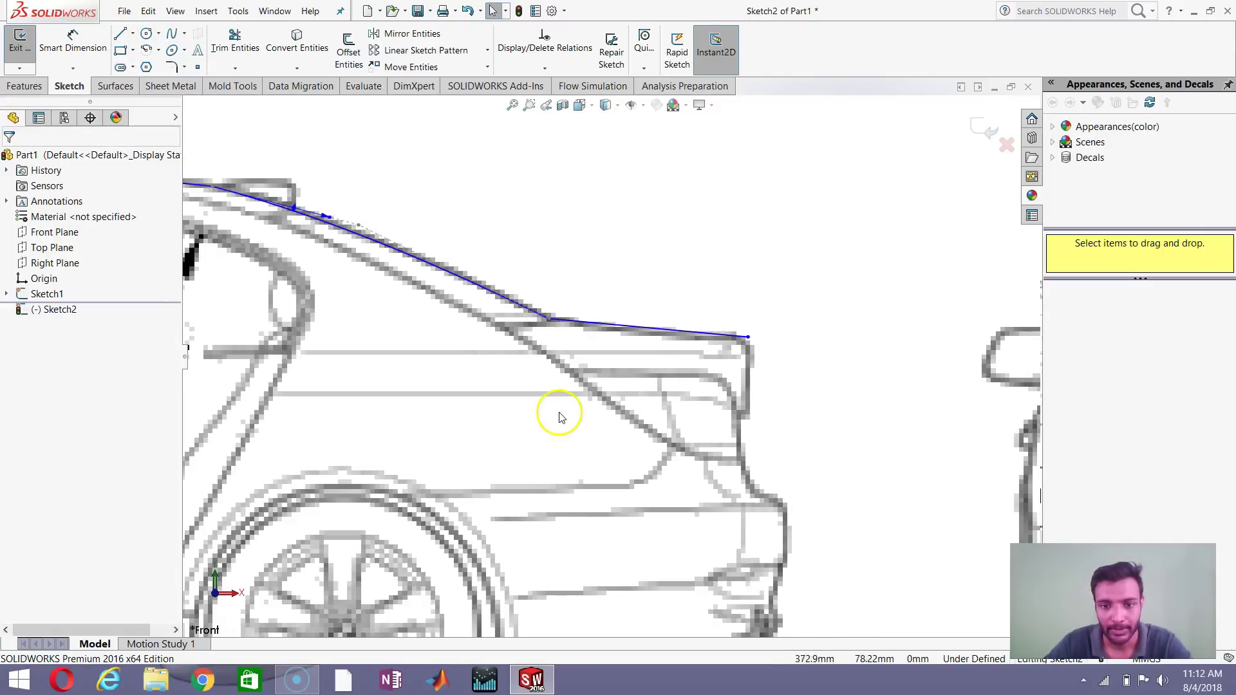
pyautogui.click(184, 34)
pyautogui.click(196, 83)
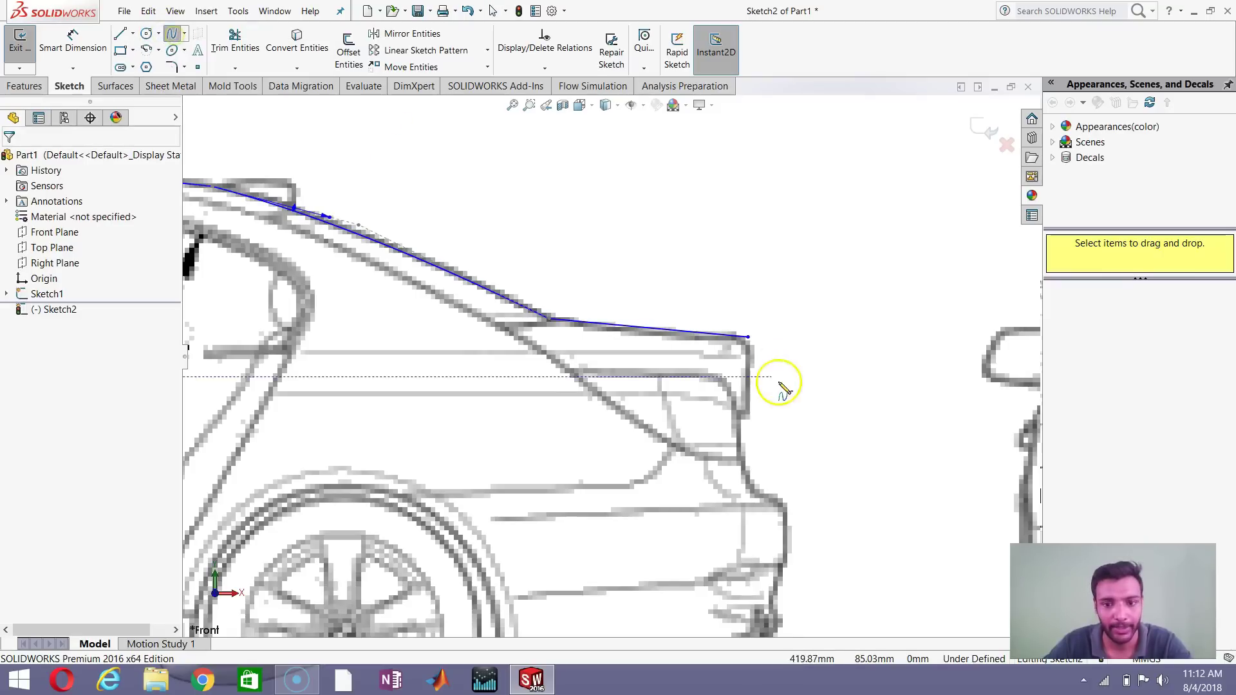
pyautogui.scroll(3, 782, 389)
pyautogui.scroll(5, 782, 390)
pyautogui.scroll(-3, 331, 414)
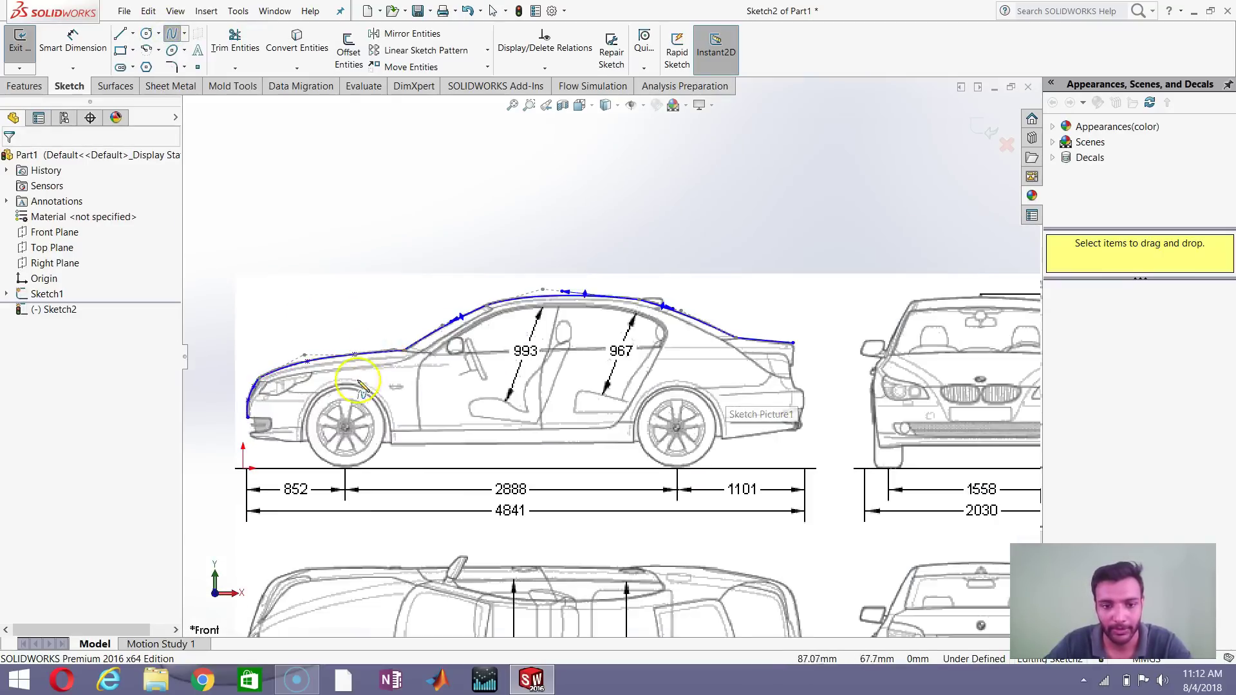
pyautogui.scroll(-2, 206, 443)
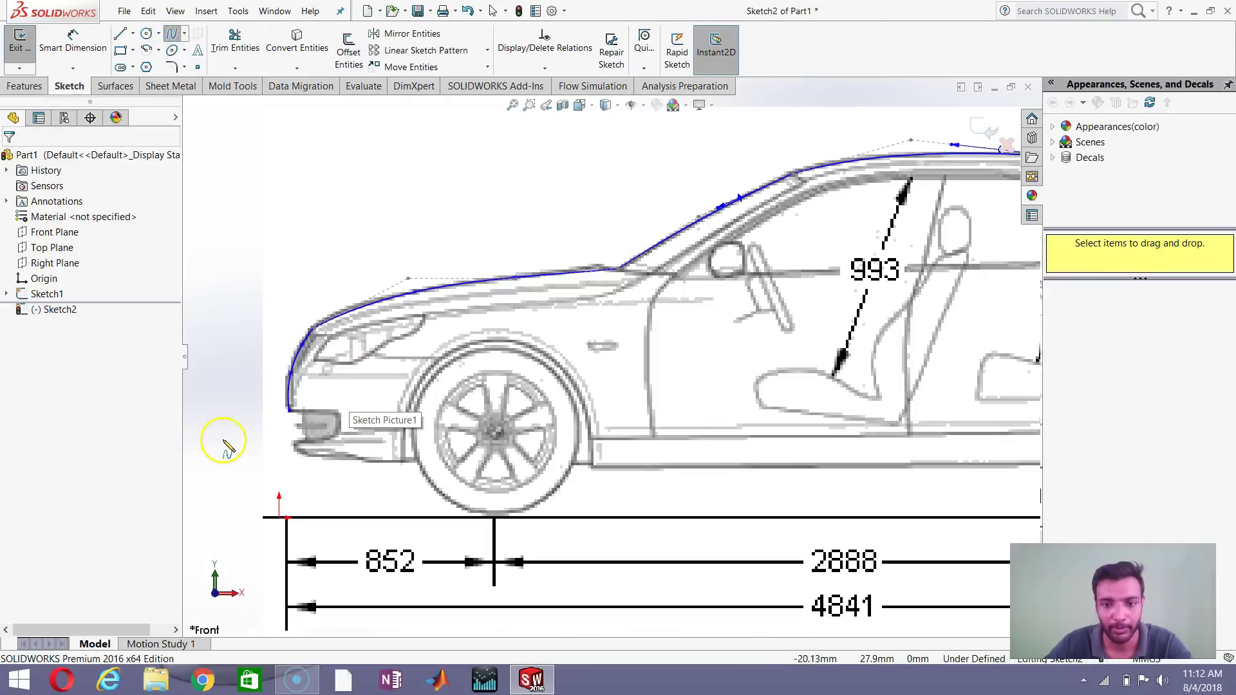
pyautogui.scroll(-2, 296, 428)
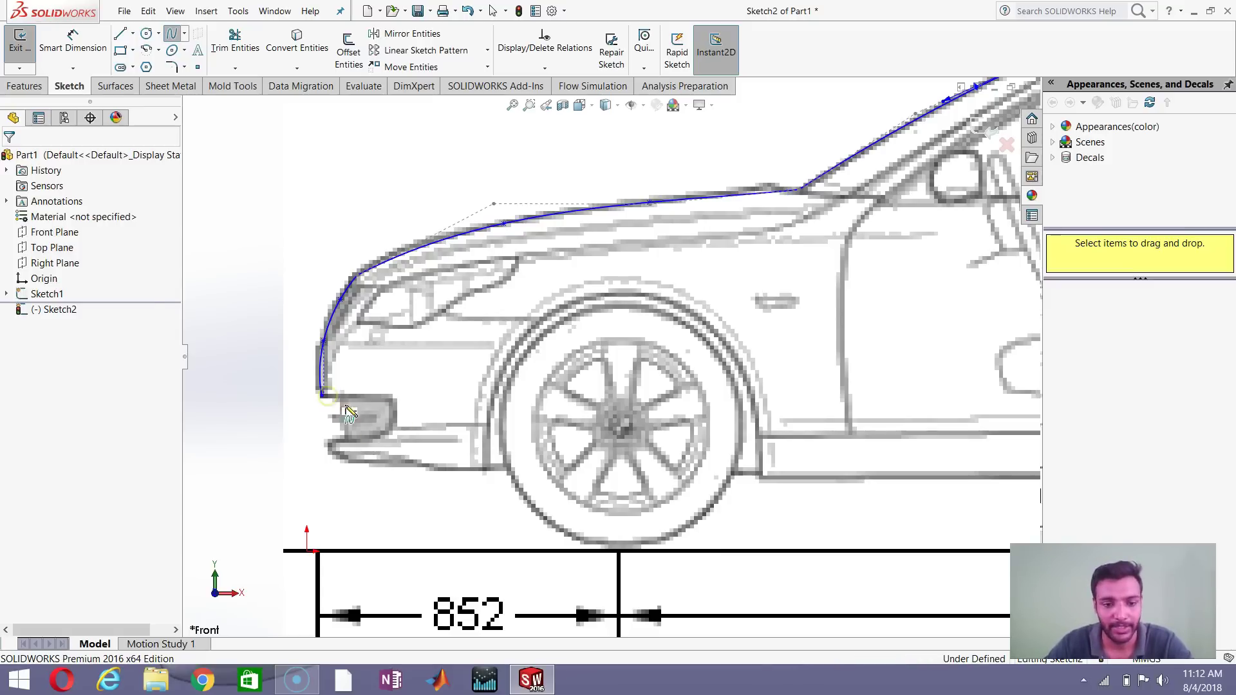
pyautogui.doubleClick(327, 396)
pyautogui.click(172, 35)
pyautogui.scroll(-10, 325, 360)
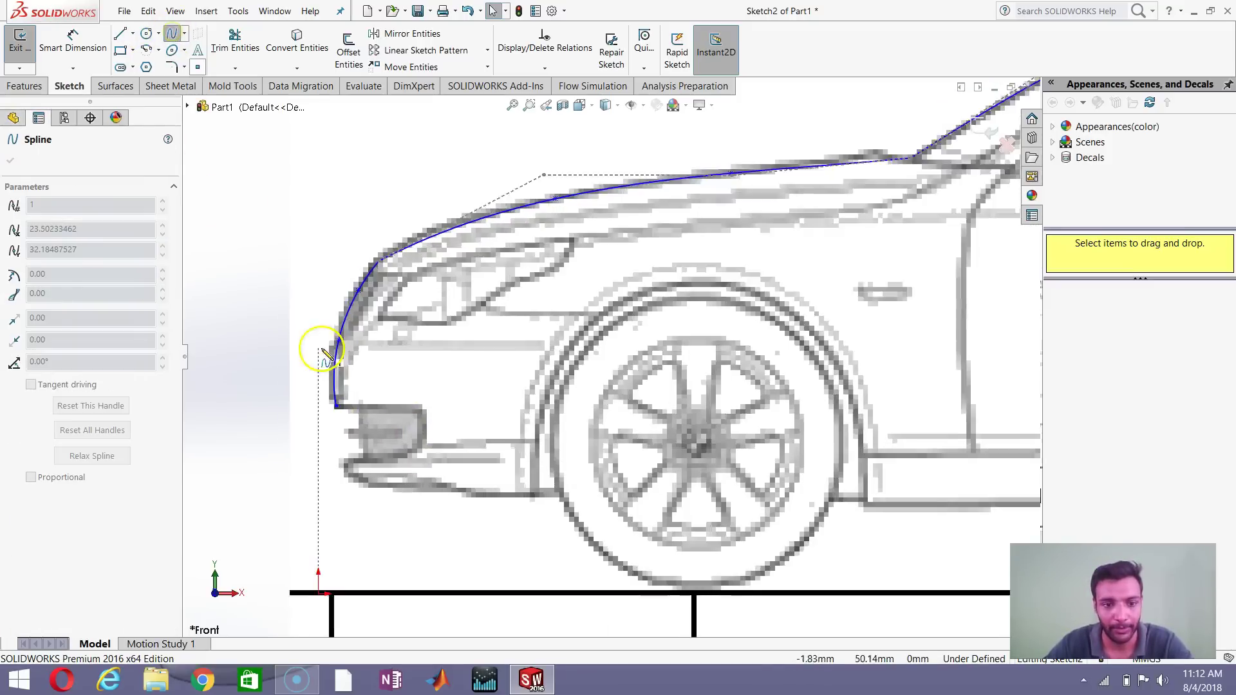
pyautogui.click(434, 351)
pyautogui.scroll(8, 483, 461)
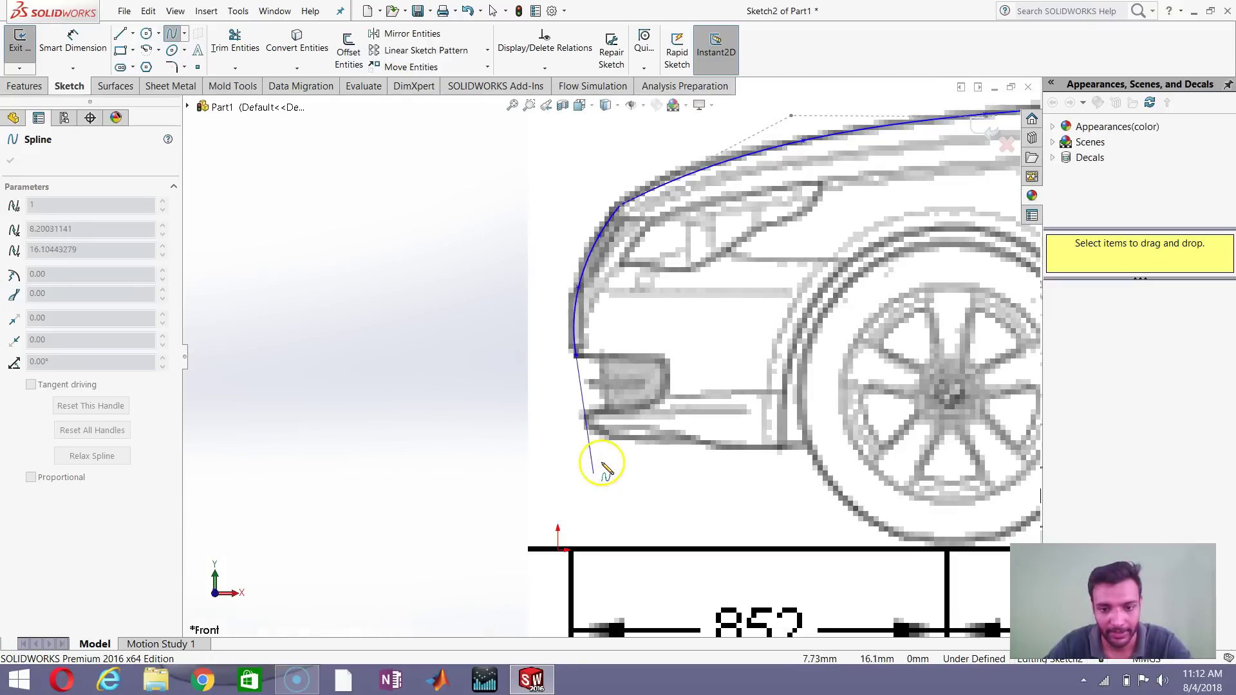
pyautogui.click(580, 410)
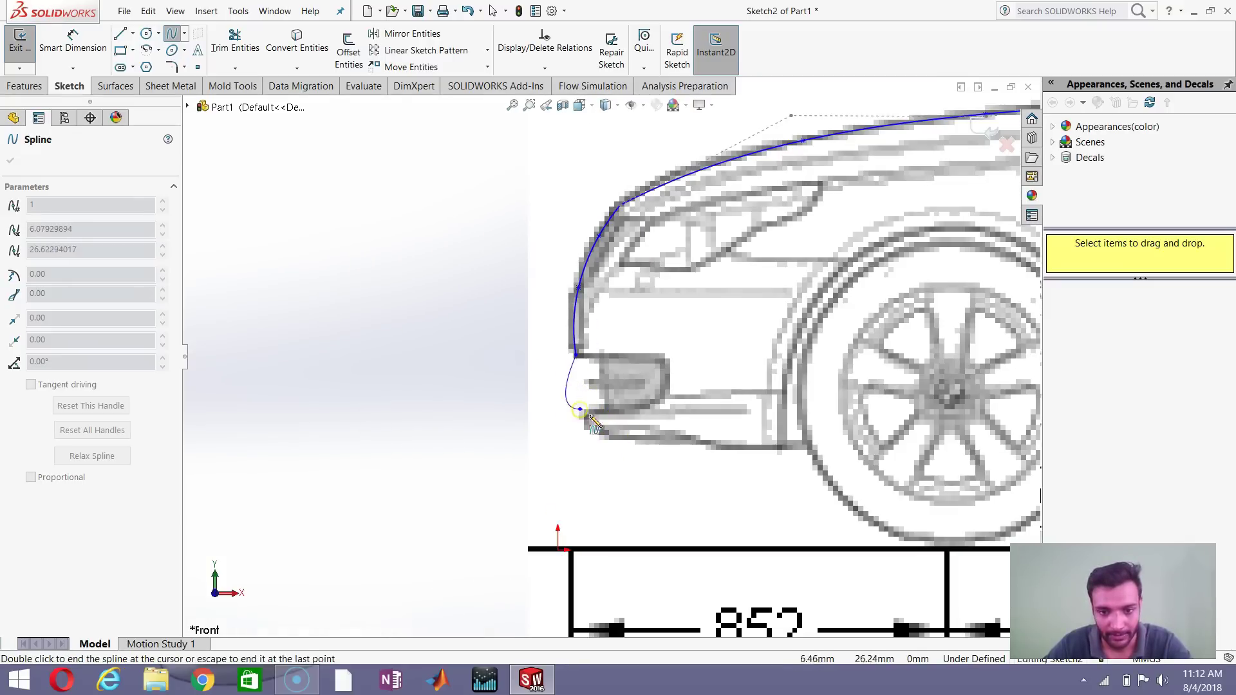
pyautogui.press('Escape')
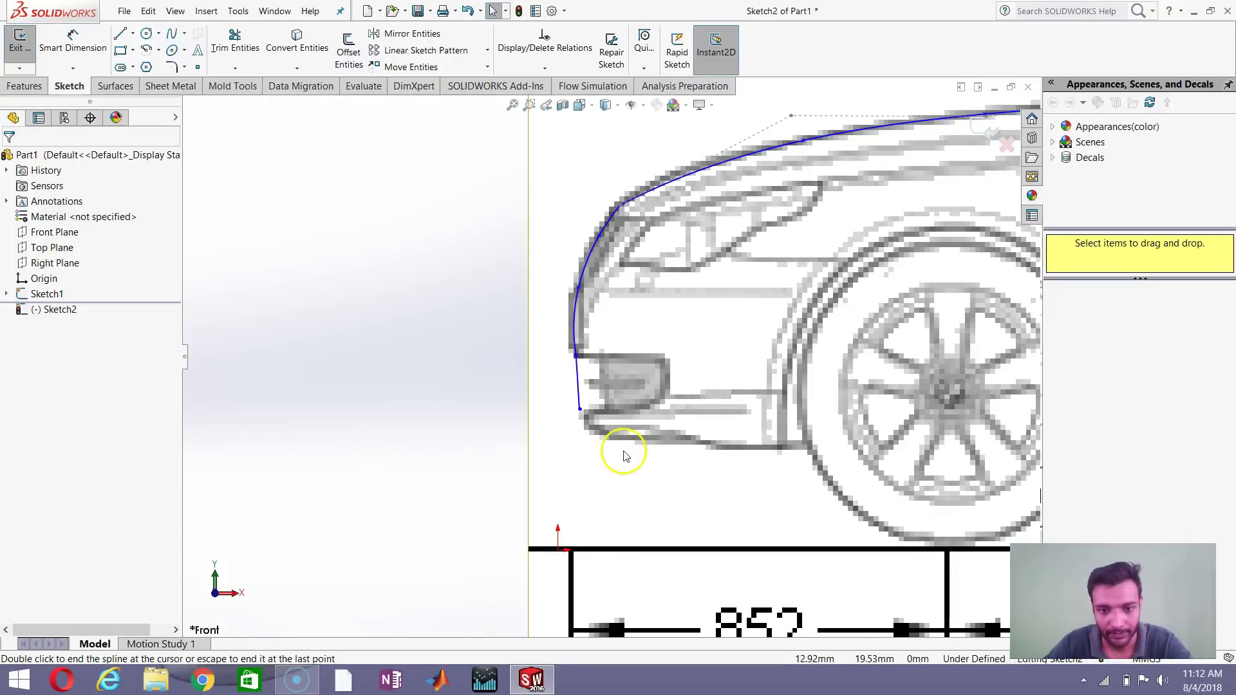
# Step: Trace the front bumper's lower corner with a spline about 8.7 mm long, and pull its handle to round it around the lip
pyautogui.click(174, 36)
pyautogui.click(580, 410)
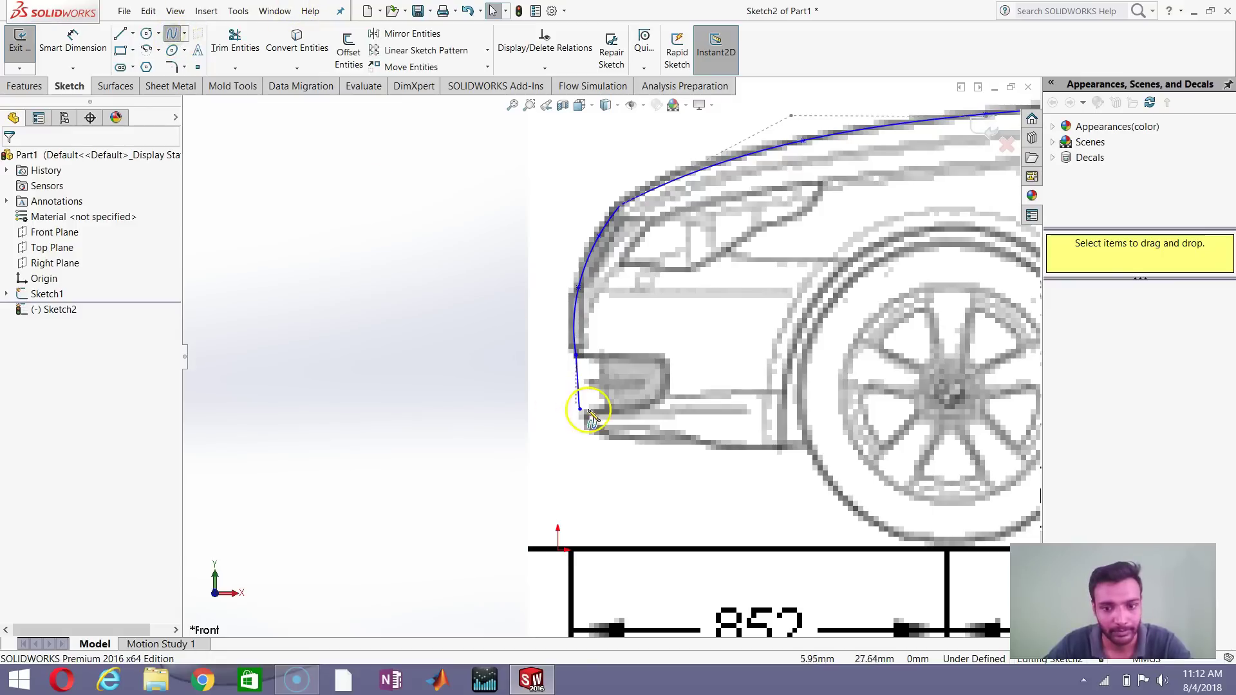
pyautogui.click(612, 439)
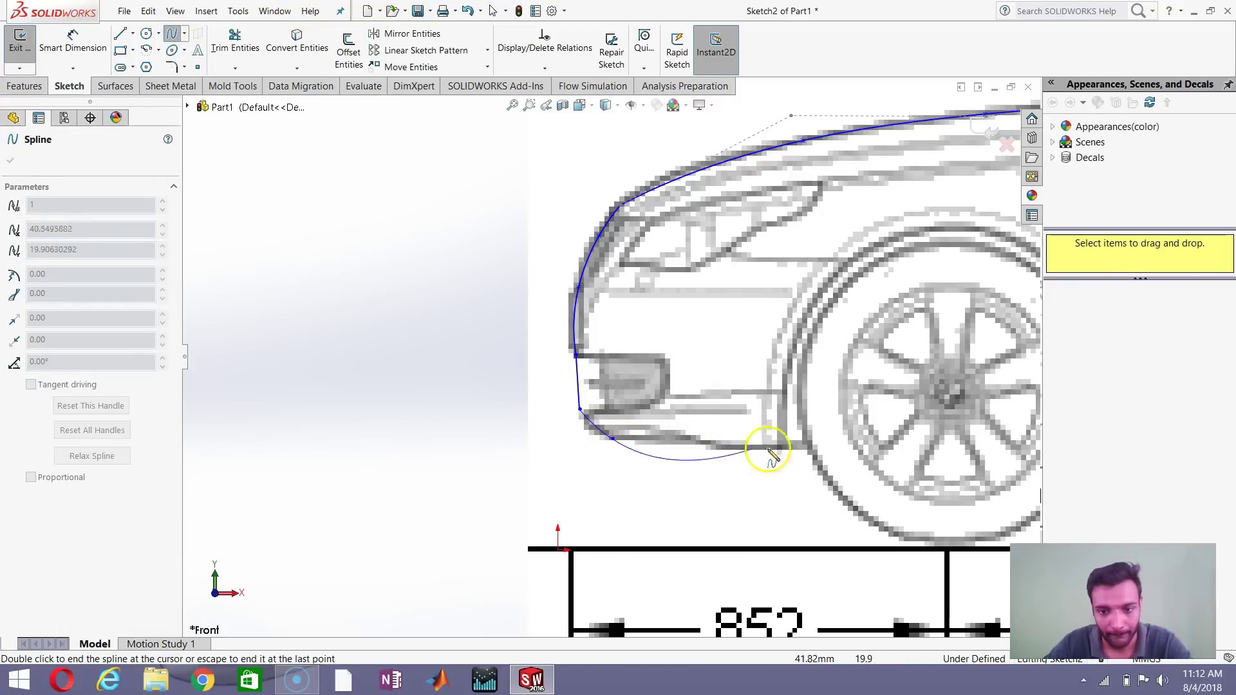
pyautogui.press('Escape')
pyautogui.scroll(-5, 588, 423)
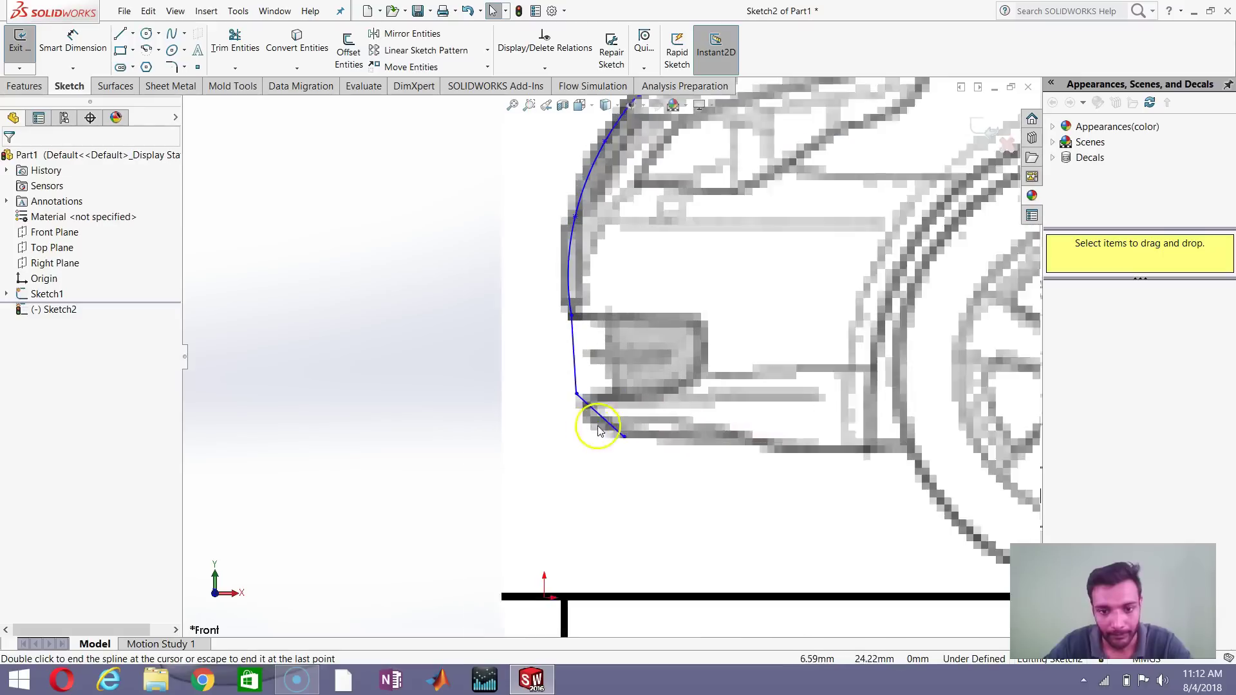
pyautogui.click(612, 412)
pyautogui.moveTo(603, 397); pyautogui.dragTo(589, 418)
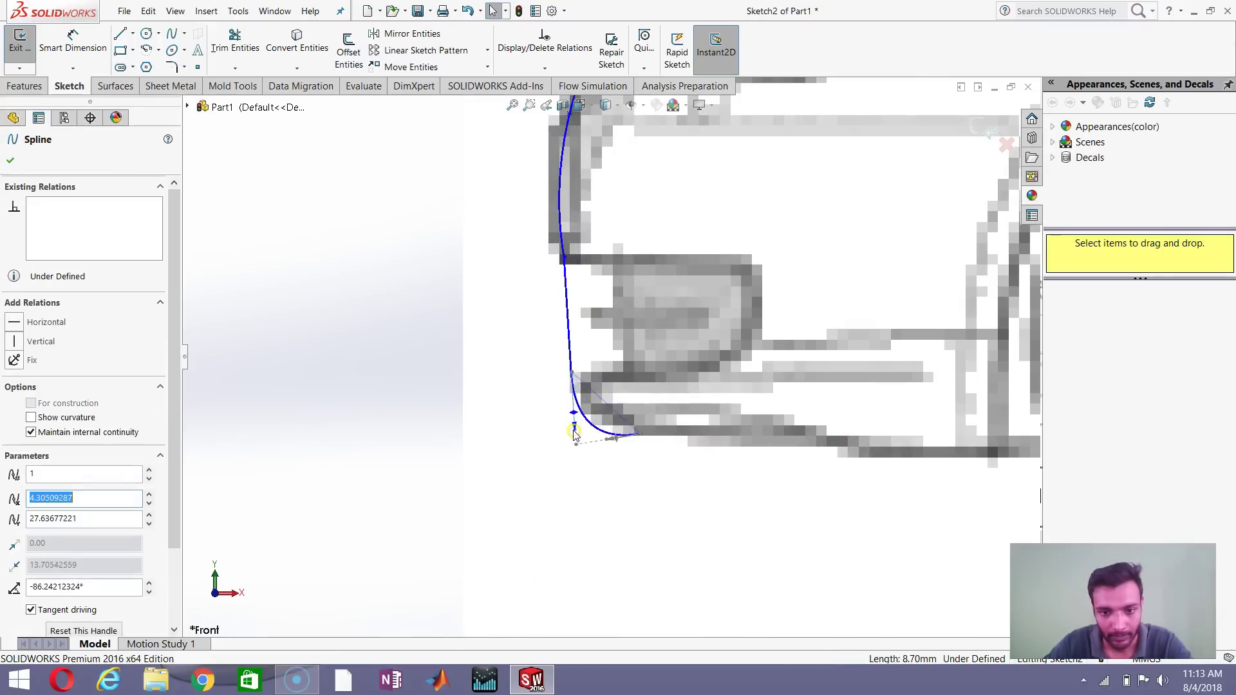
pyautogui.scroll(3, 530, 442)
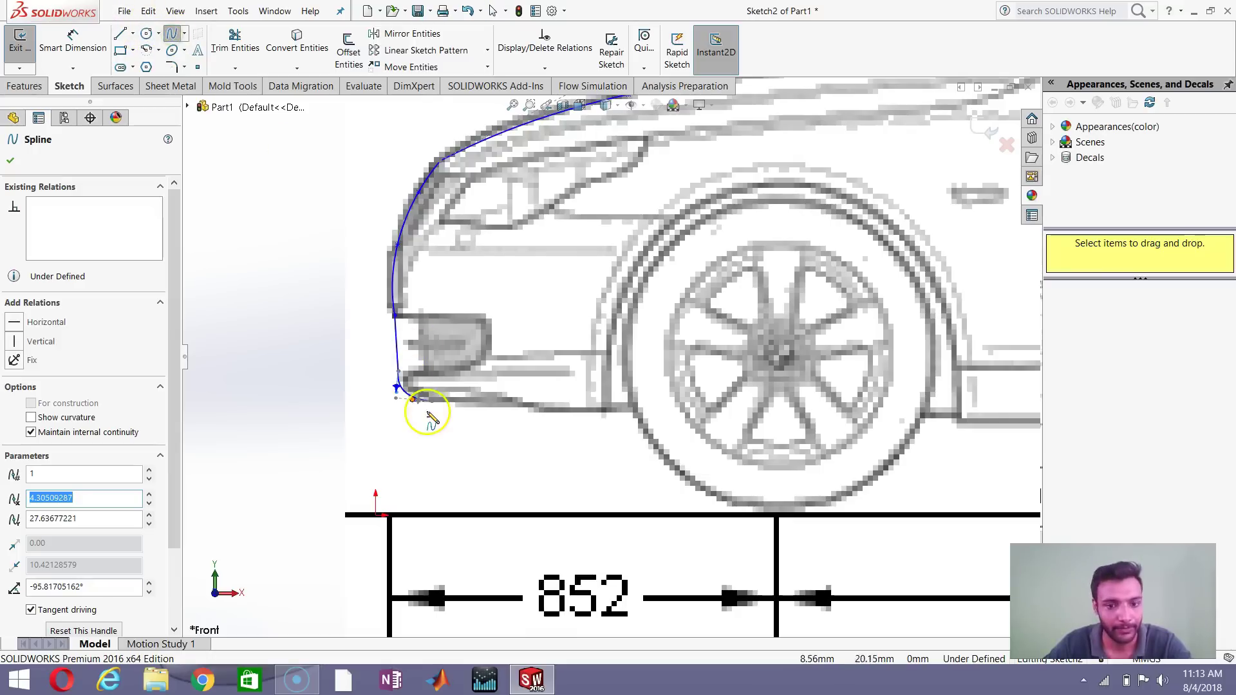
# Step: Trace the front underside with a spline from the bumper corner across the front wheel to the front end of the side sill
pyautogui.click(430, 401)
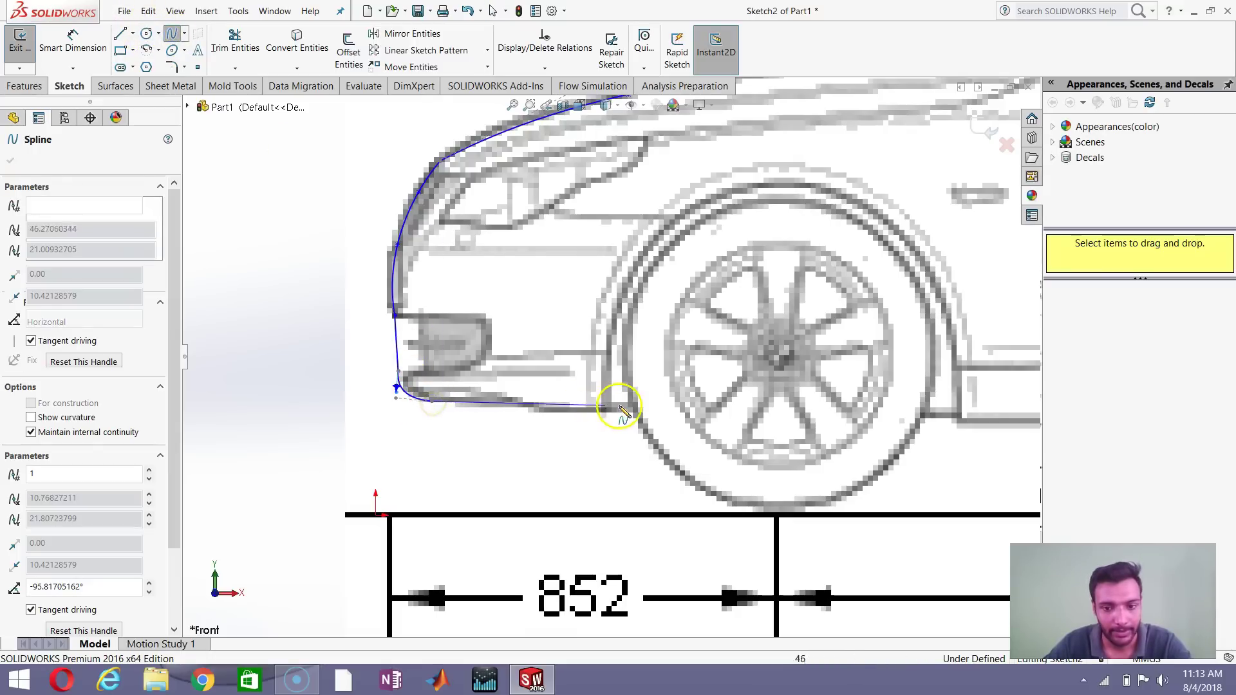
pyautogui.click(631, 406)
pyautogui.scroll(5, 693, 428)
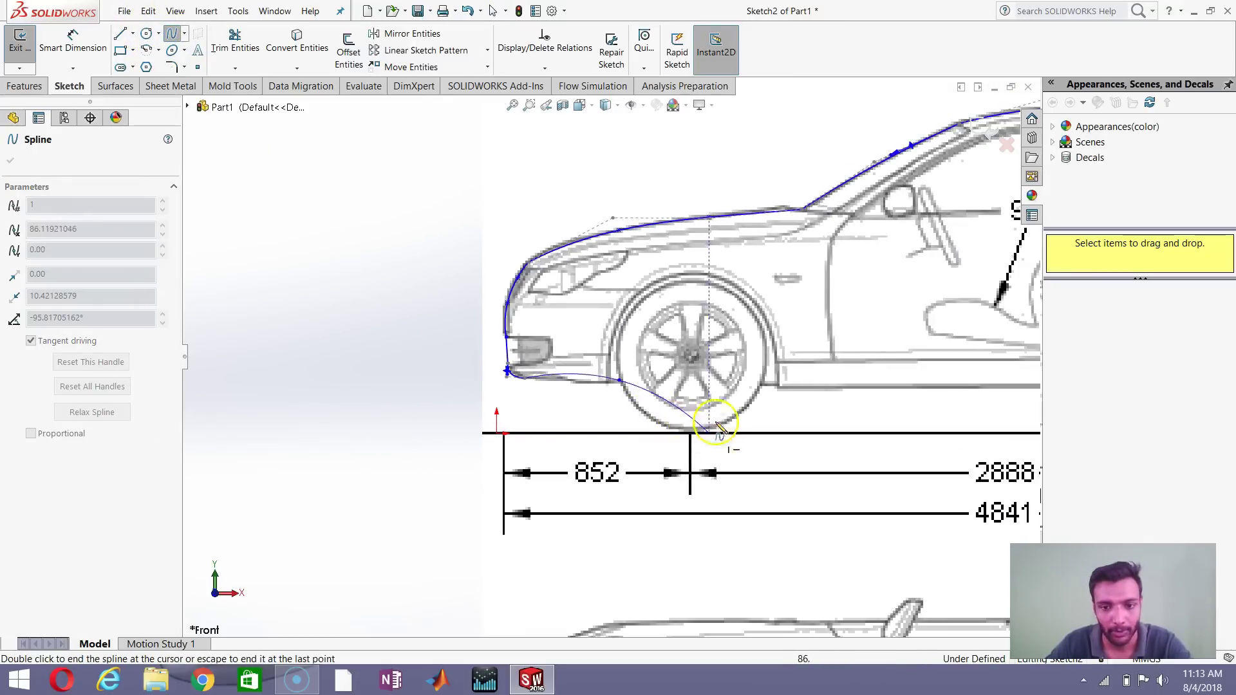
pyautogui.scroll(-4, 766, 328)
pyautogui.scroll(-2, 655, 388)
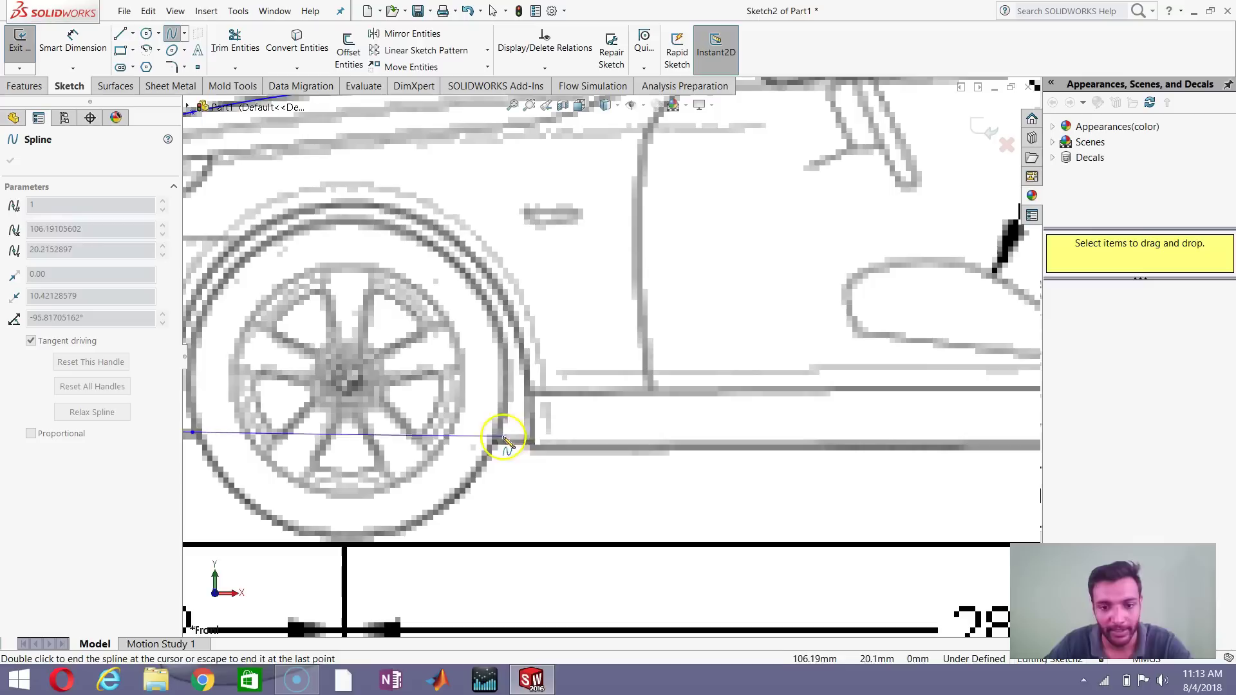
pyautogui.click(535, 443)
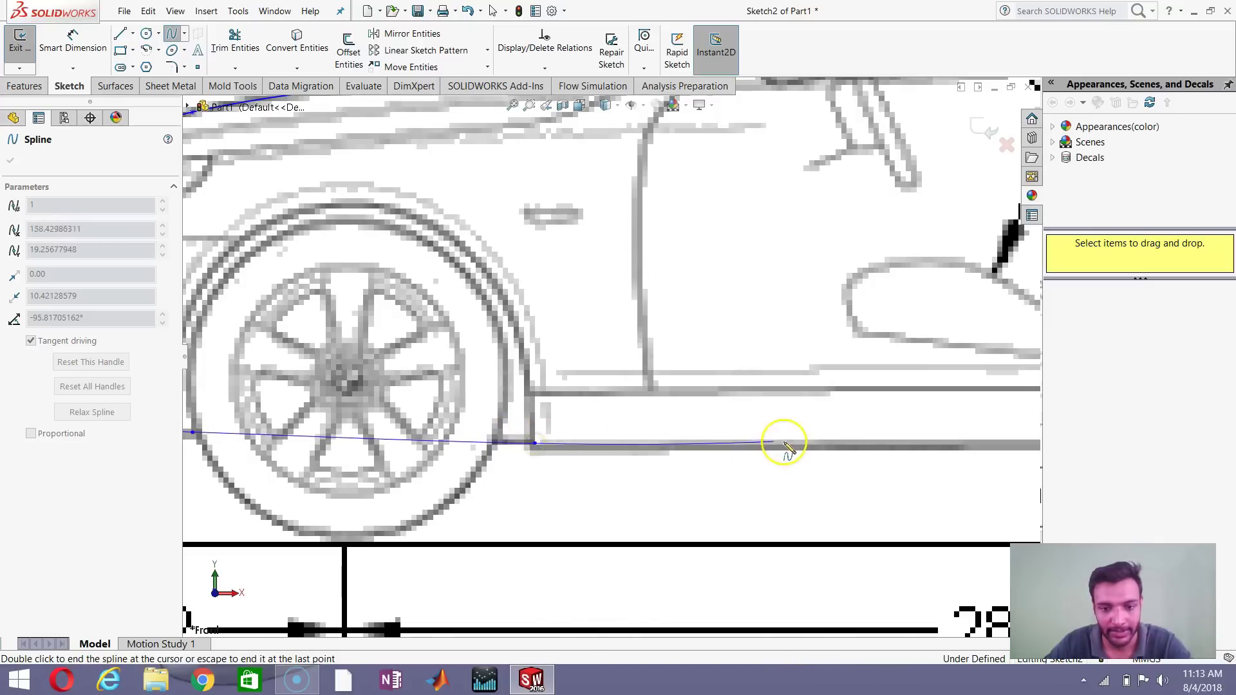
# Step: Trace the bottom of the side sill with a spline from behind the front wheel to the front of the rear wheel
pyautogui.scroll(6, 670, 473)
pyautogui.scroll(-1, 816, 353)
pyautogui.scroll(-2, 597, 345)
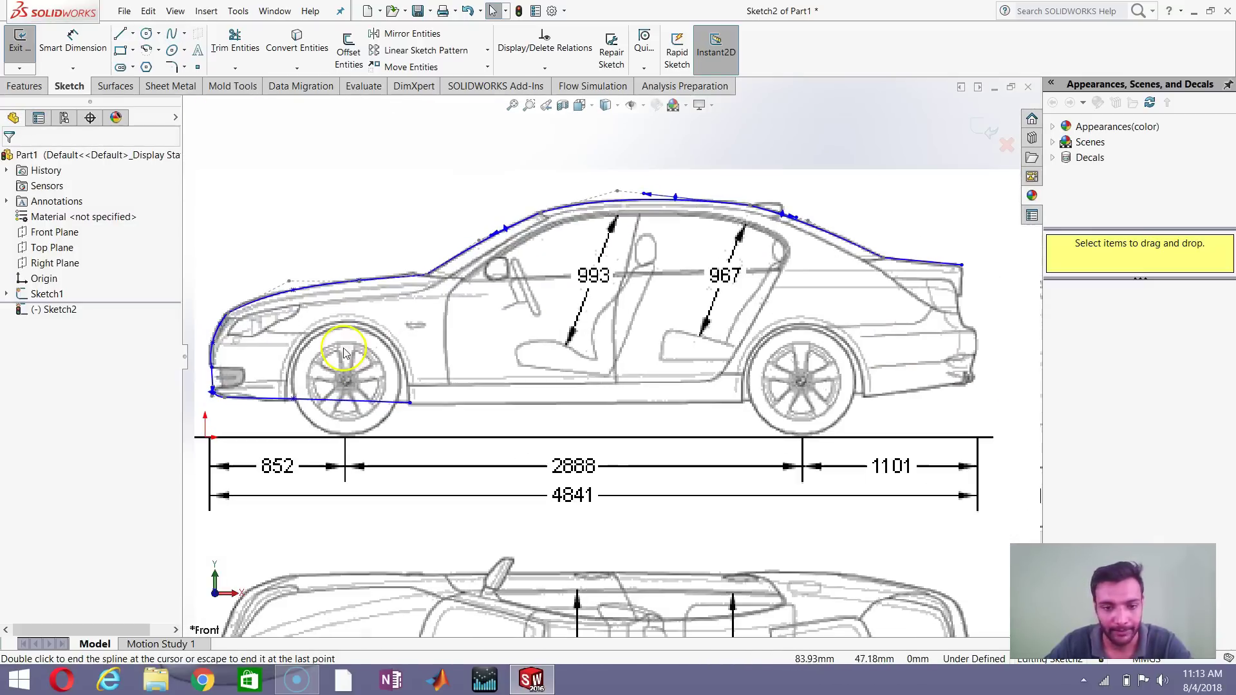
pyautogui.moveTo(410, 403); pyautogui.dragTo(741, 404)
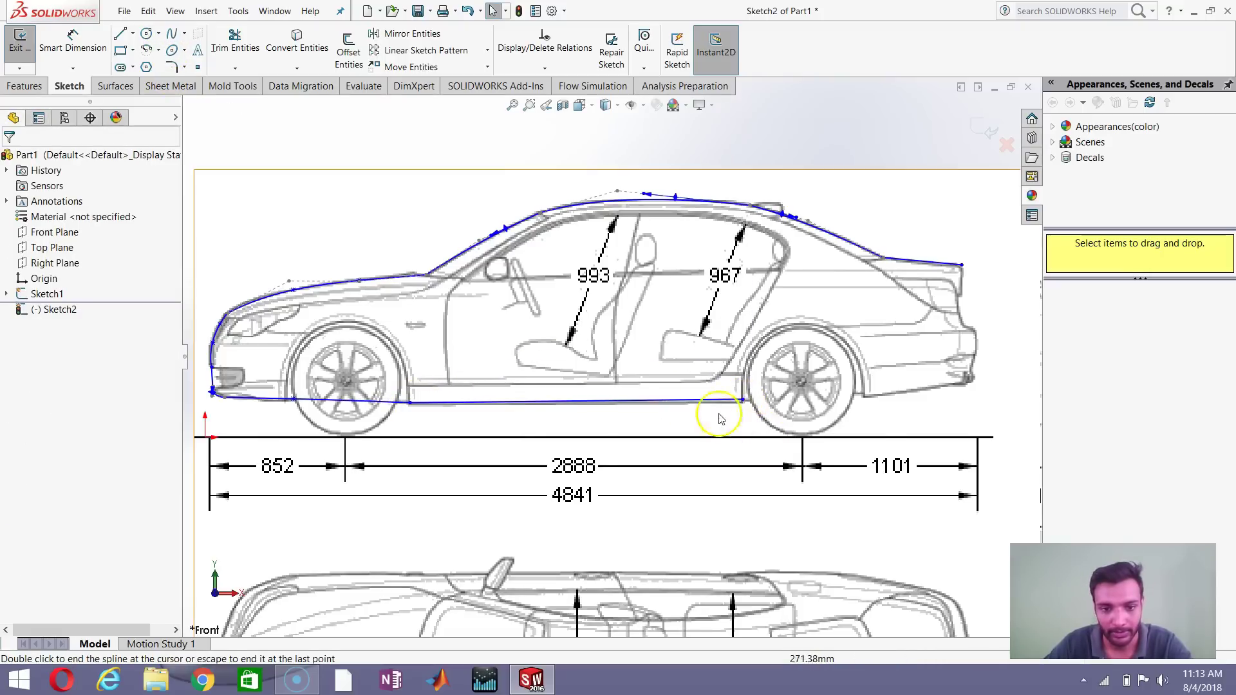
# Step: Try a spline across the rear wheel from the sill's rear end to the rear bumper's front lower corner, and undo it
pyautogui.scroll(1, 602, 354)
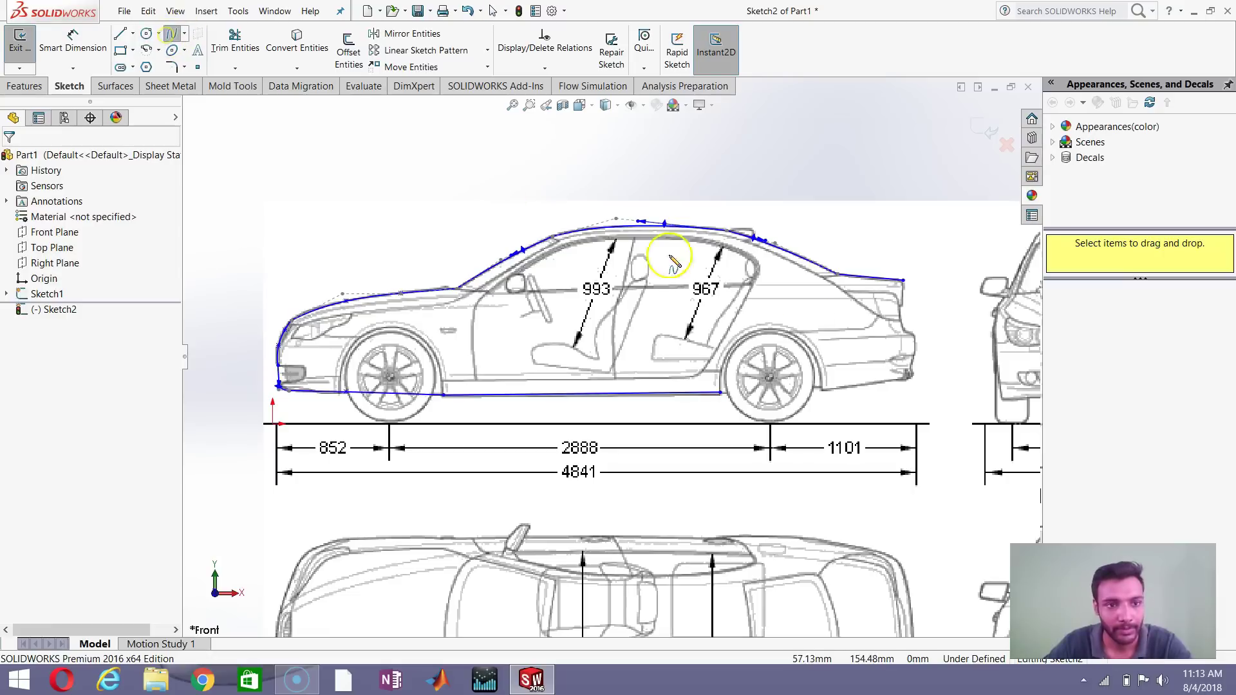
pyautogui.scroll(-3, 830, 335)
pyautogui.click(652, 433)
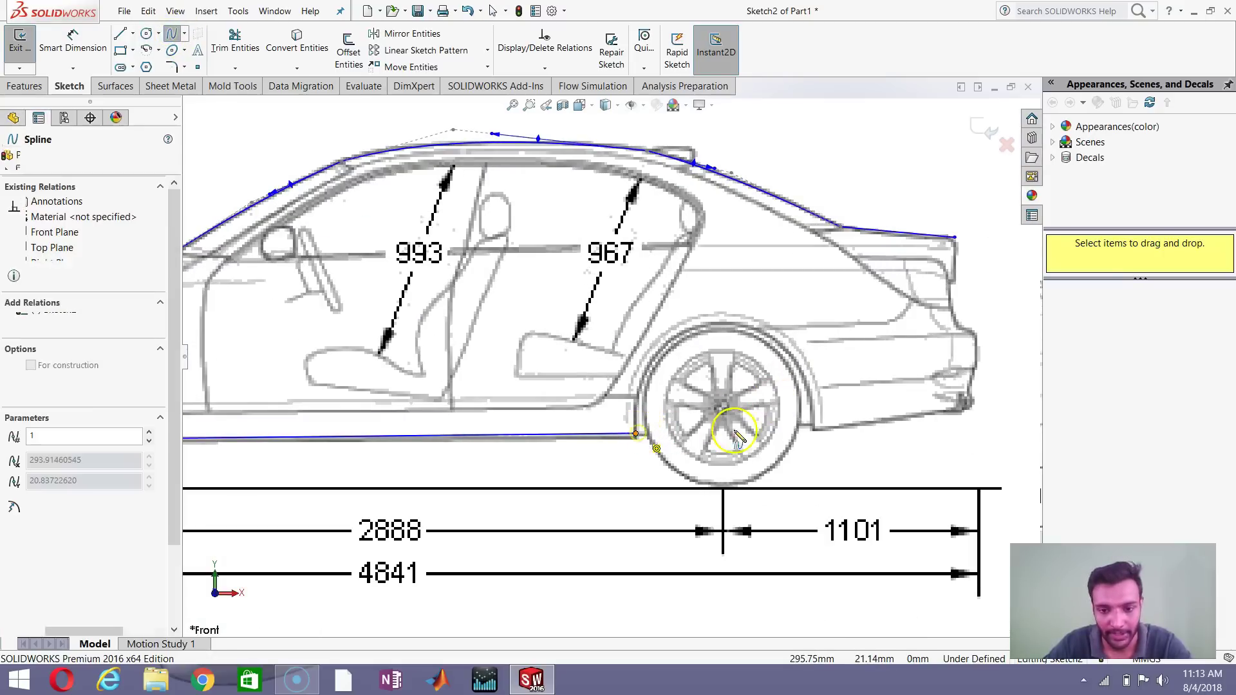
pyautogui.click(814, 431)
pyautogui.press('Escape')
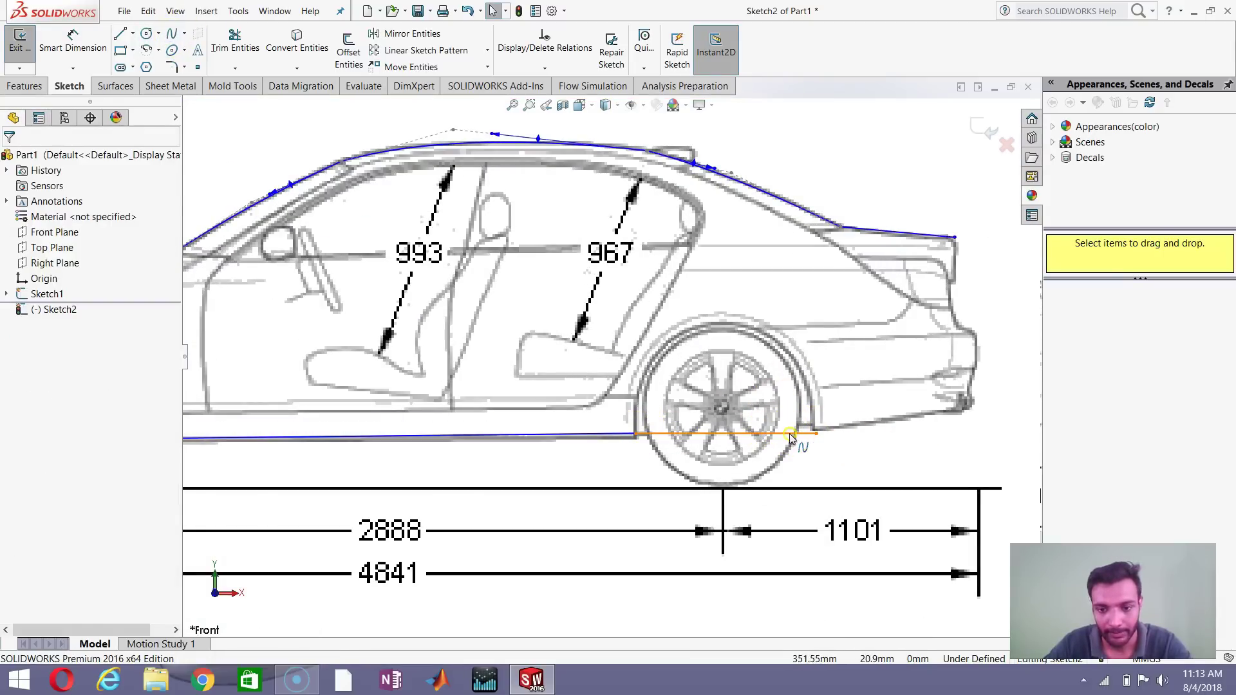
pyautogui.hotkey('ctrl', 'z')
# Step: Trace the rear underside with a spline from the side sill's rear end across the rear wheel to the rear bumper's lower corner
pyautogui.click(171, 34)
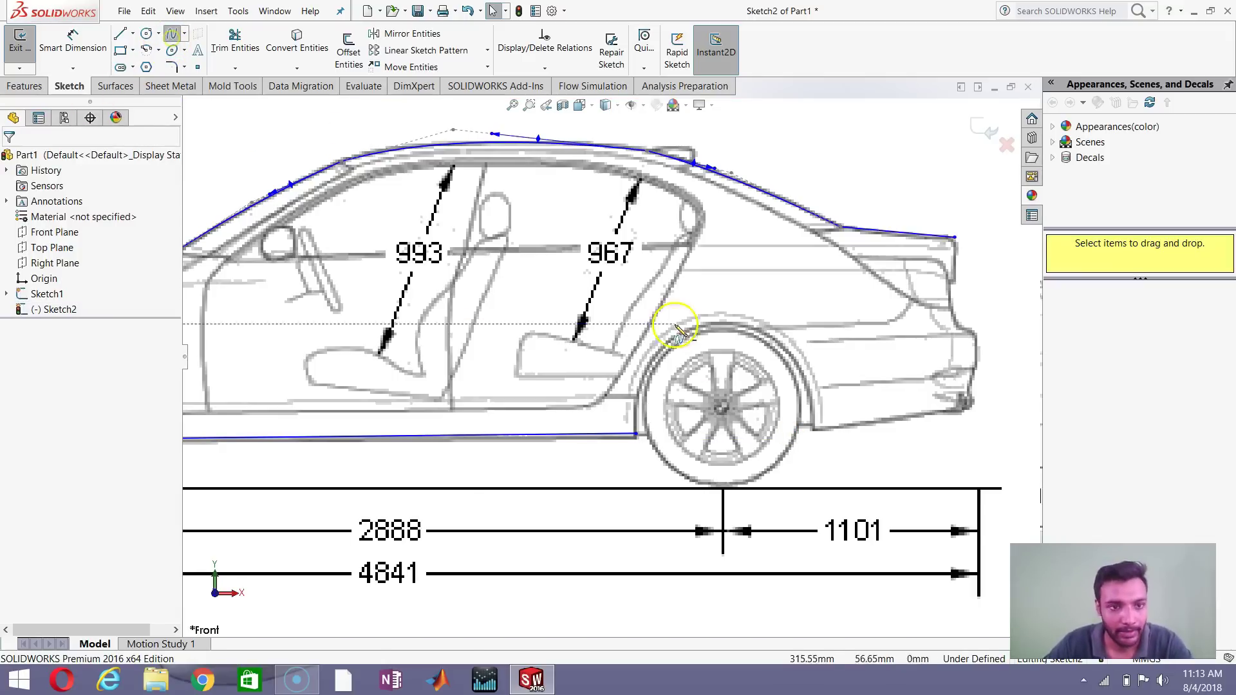
pyautogui.click(636, 434)
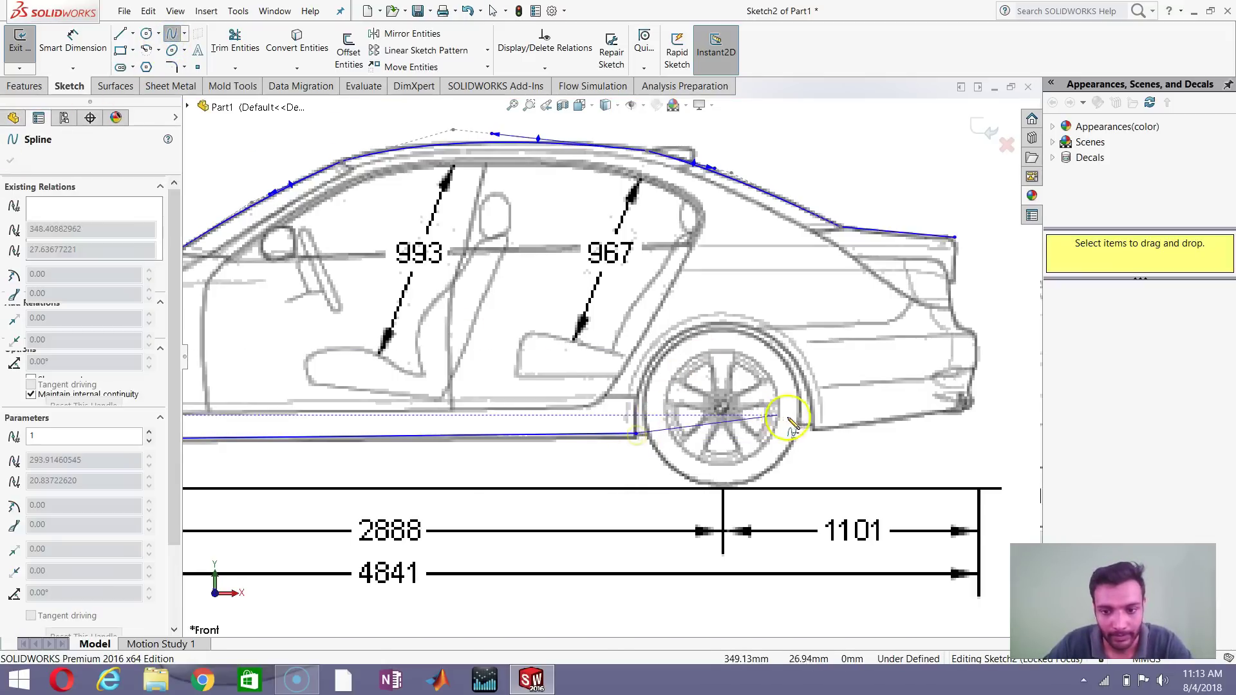
pyautogui.click(819, 432)
pyautogui.scroll(-5, 805, 433)
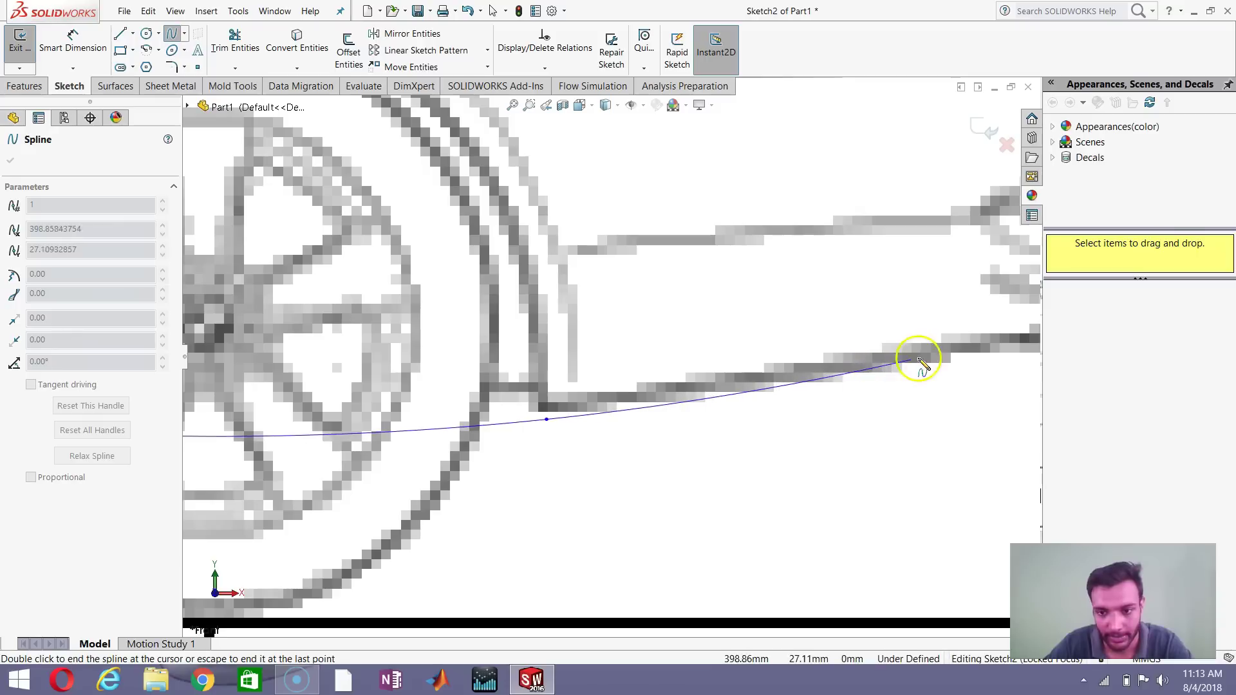
pyautogui.scroll(5, 939, 359)
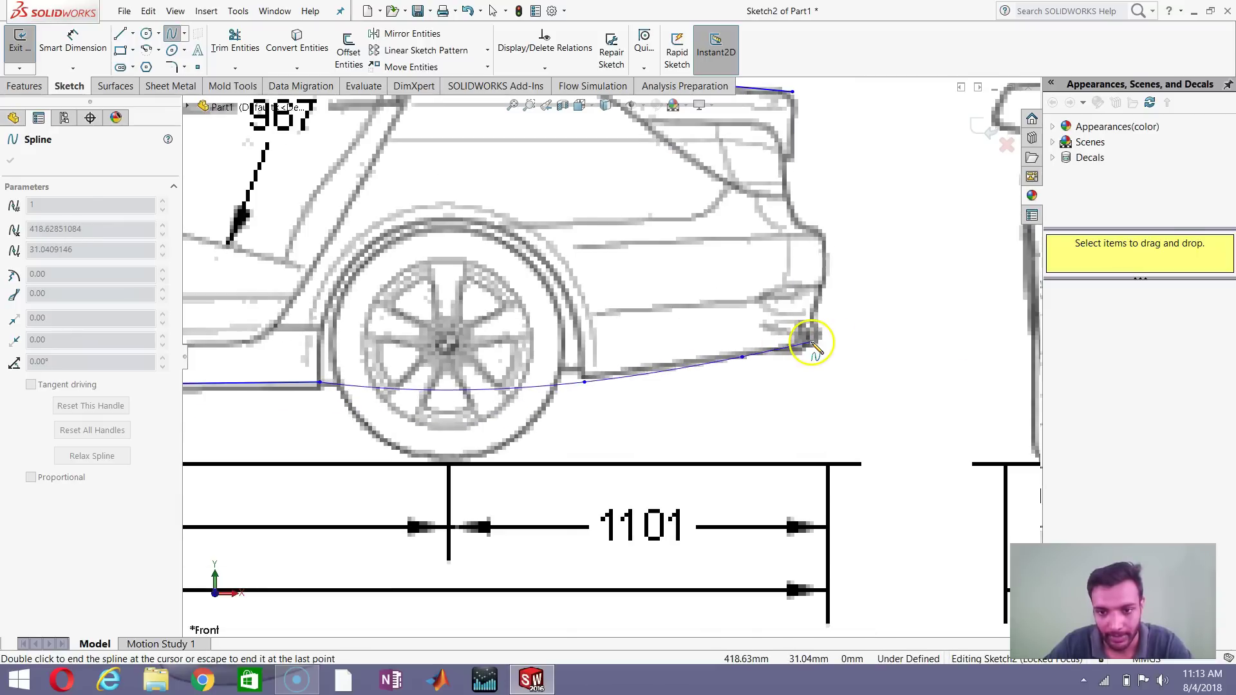
pyautogui.doubleClick(812, 341)
# Step: Move the underside spline's point behind the rear wheel up onto the lower corner of the wheel arch
pyautogui.scroll(-3, 624, 393)
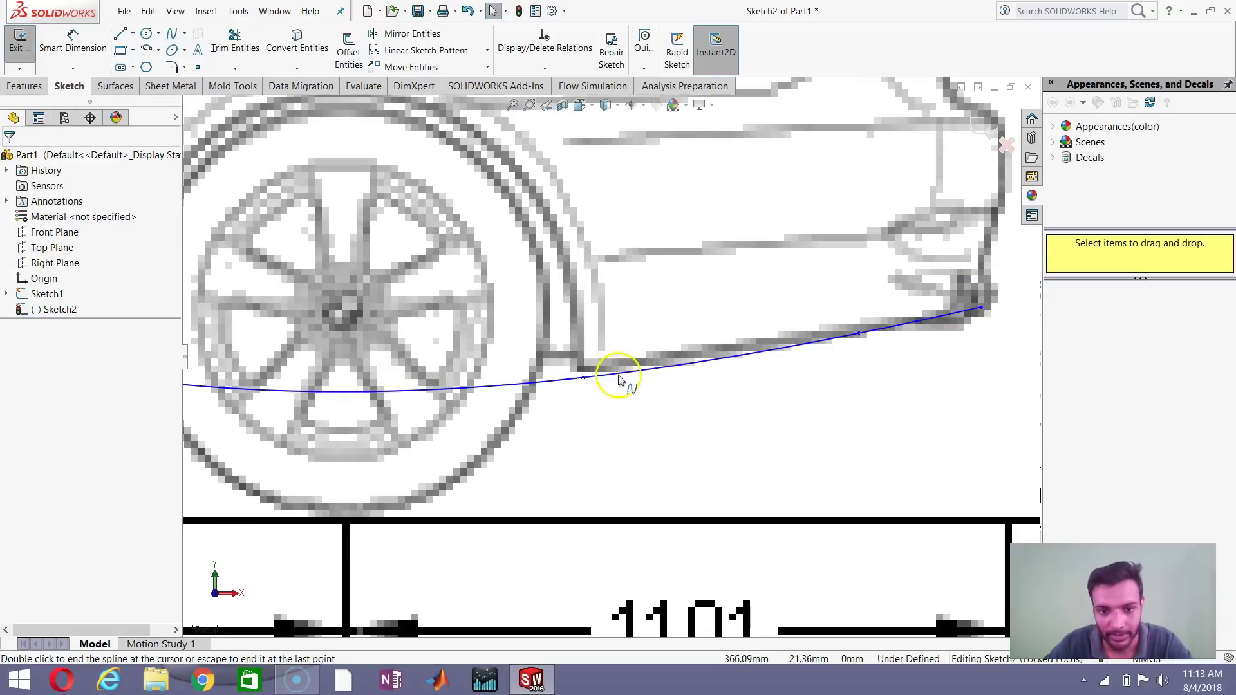
pyautogui.doubleClick(581, 374)
pyautogui.moveTo(582, 374); pyautogui.dragTo(578, 364)
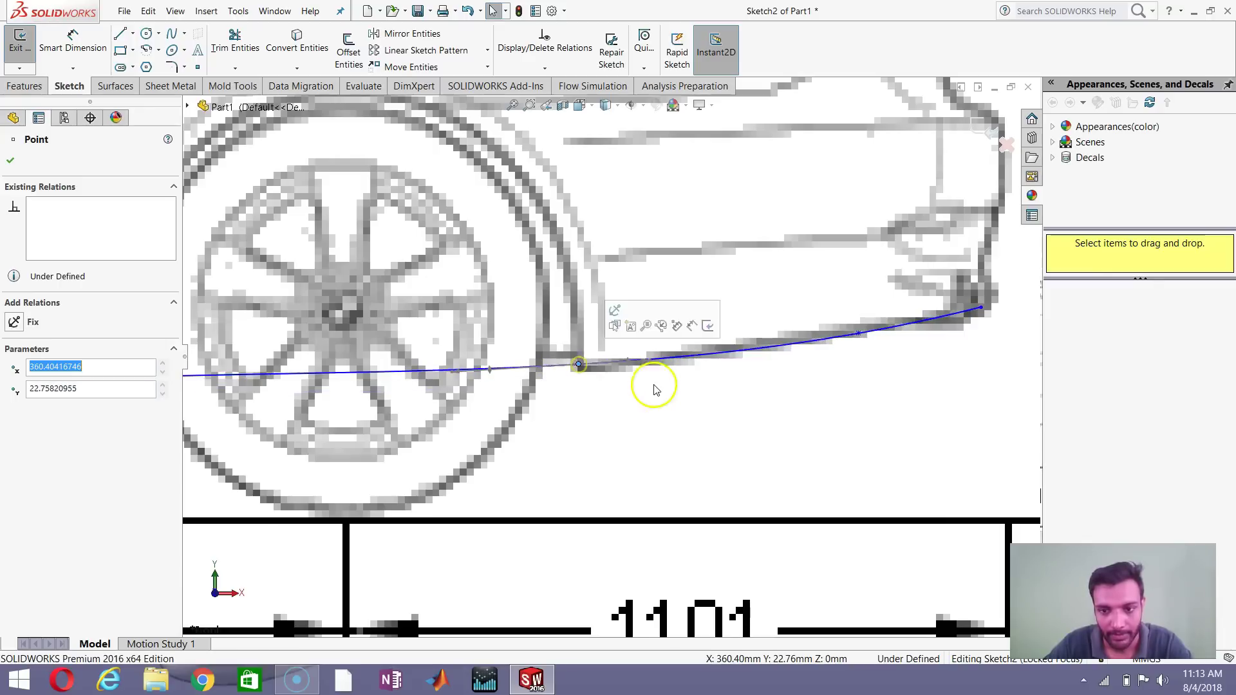
pyautogui.scroll(5, 631, 382)
# Step: Trace the rear bumper's back edge with a spline from its lower corner up to its upper edge
pyautogui.scroll(-4, 676, 387)
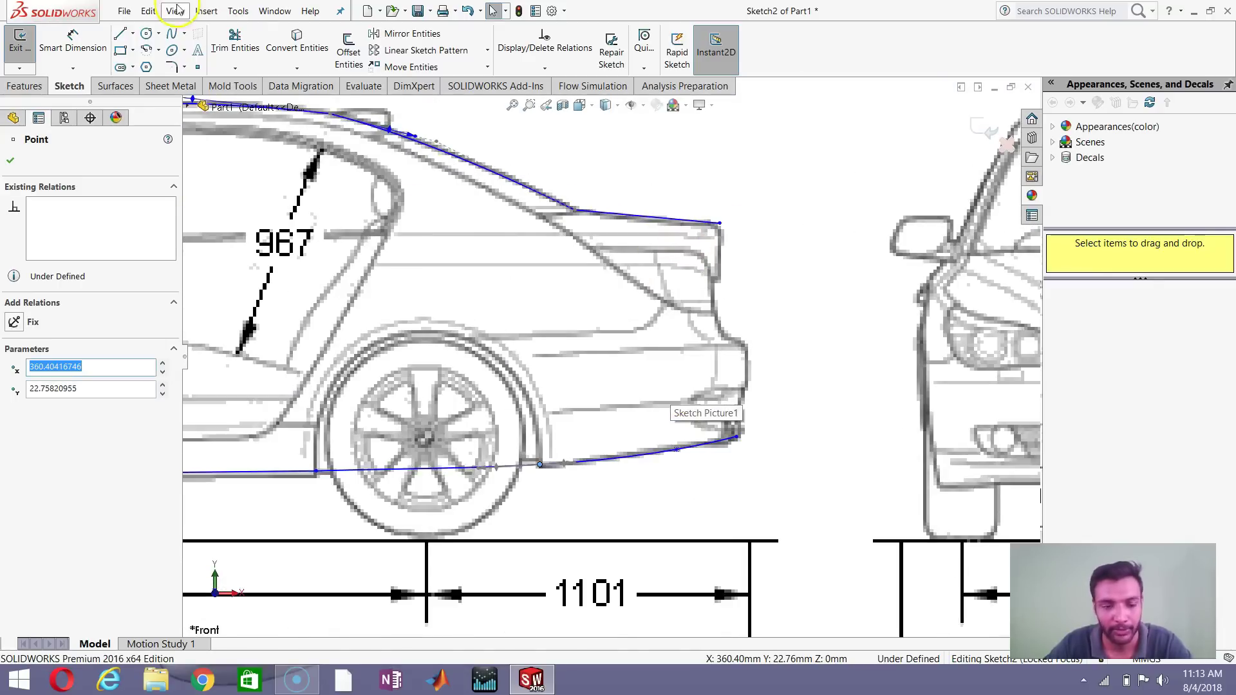
pyautogui.click(172, 33)
pyautogui.scroll(-3, 716, 389)
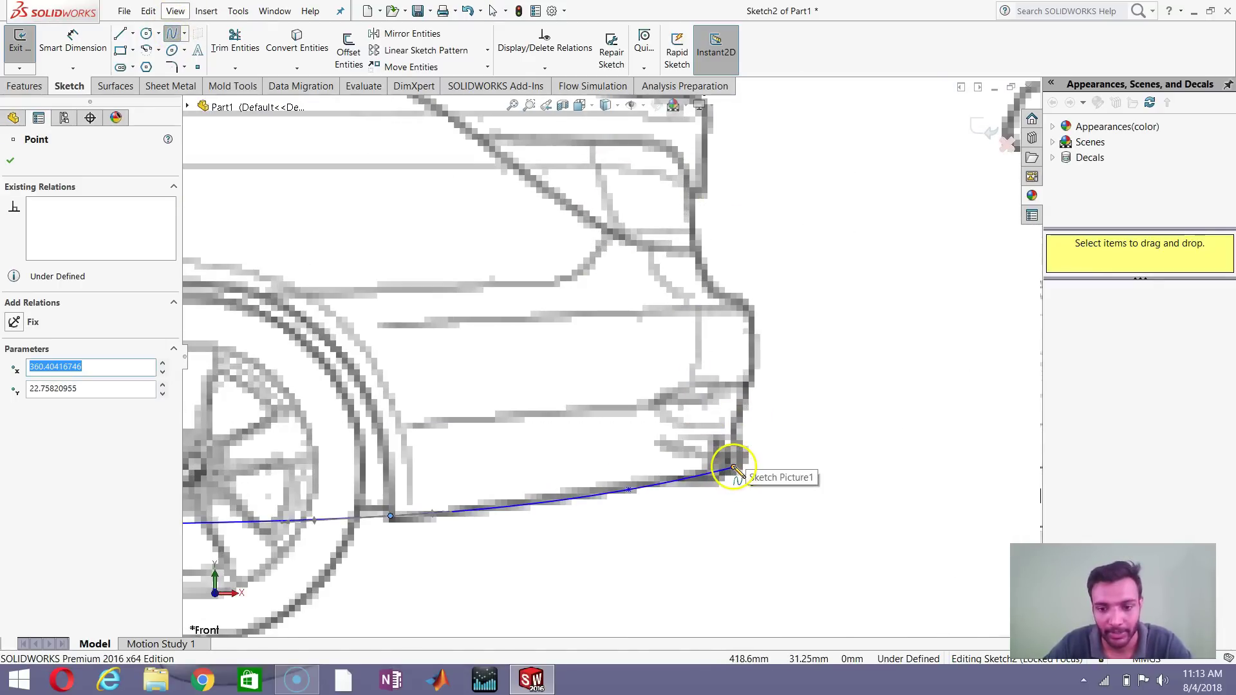
pyautogui.click(734, 469)
pyautogui.click(746, 404)
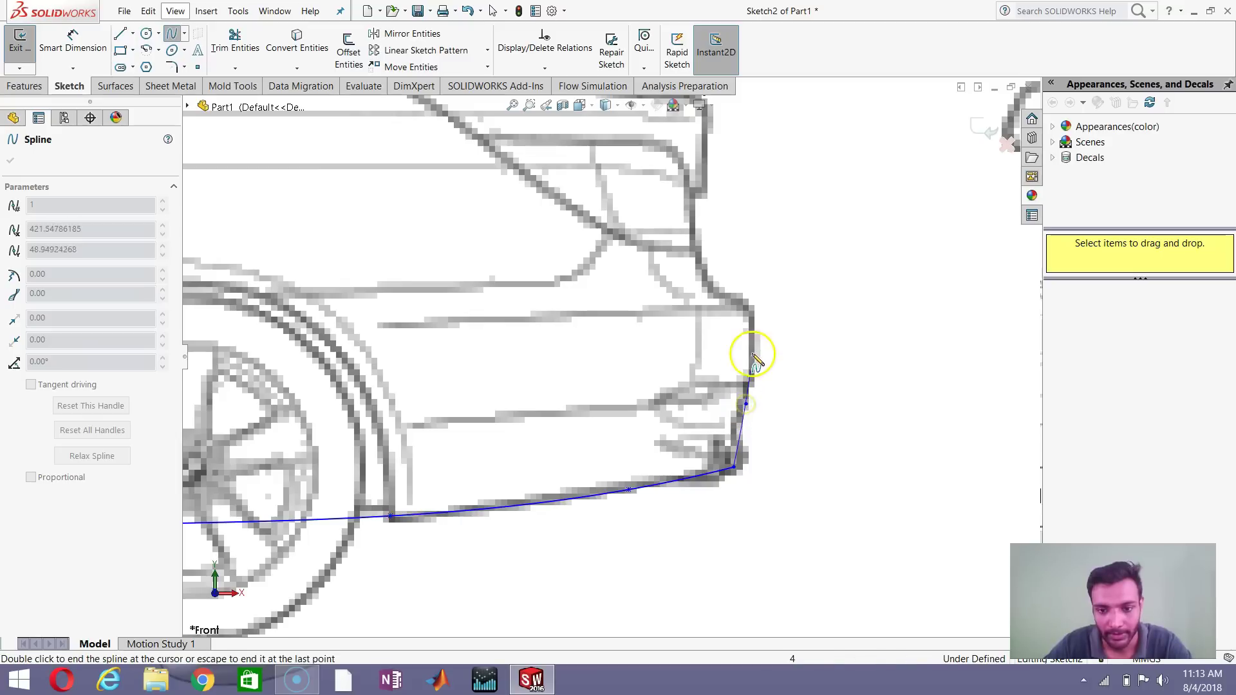
pyautogui.doubleClick(753, 315)
# Step: Try two splines at the rear, one down the boot lid's back edge and one about 21 mm long on to the bumper's upper edge
pyautogui.scroll(3, 740, 303)
pyautogui.scroll(-4, 605, 187)
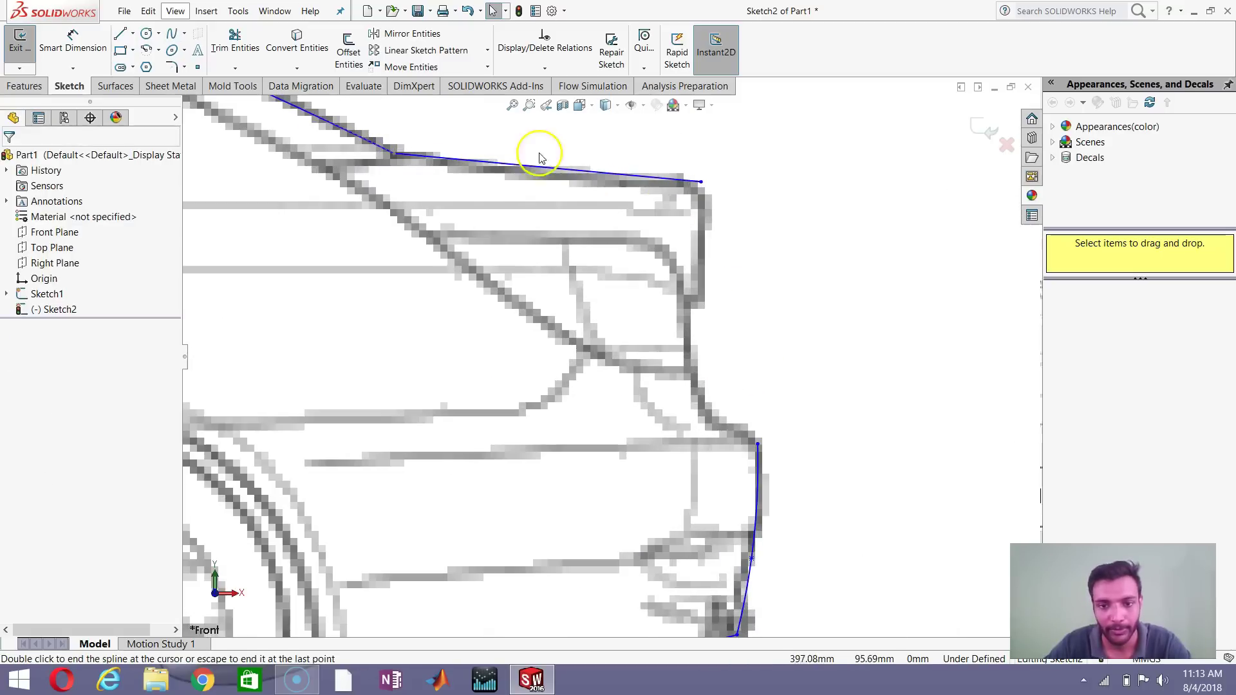
pyautogui.click(701, 182)
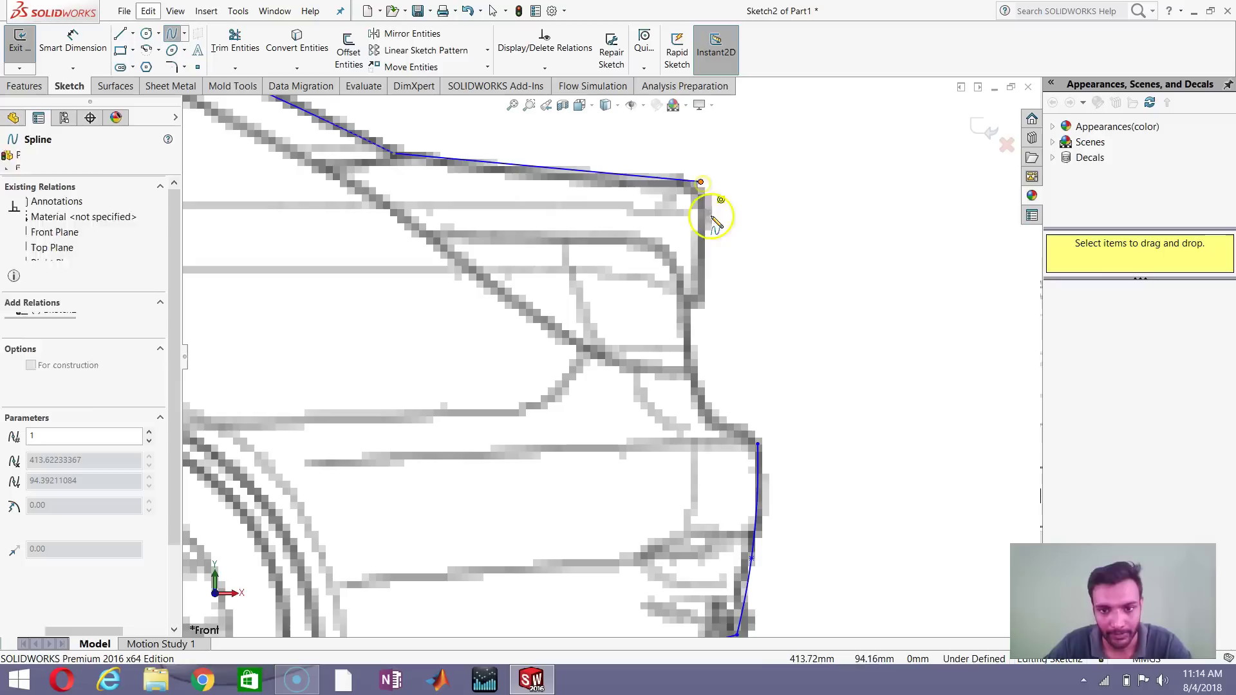
pyautogui.doubleClick(704, 303)
pyautogui.press('Escape')
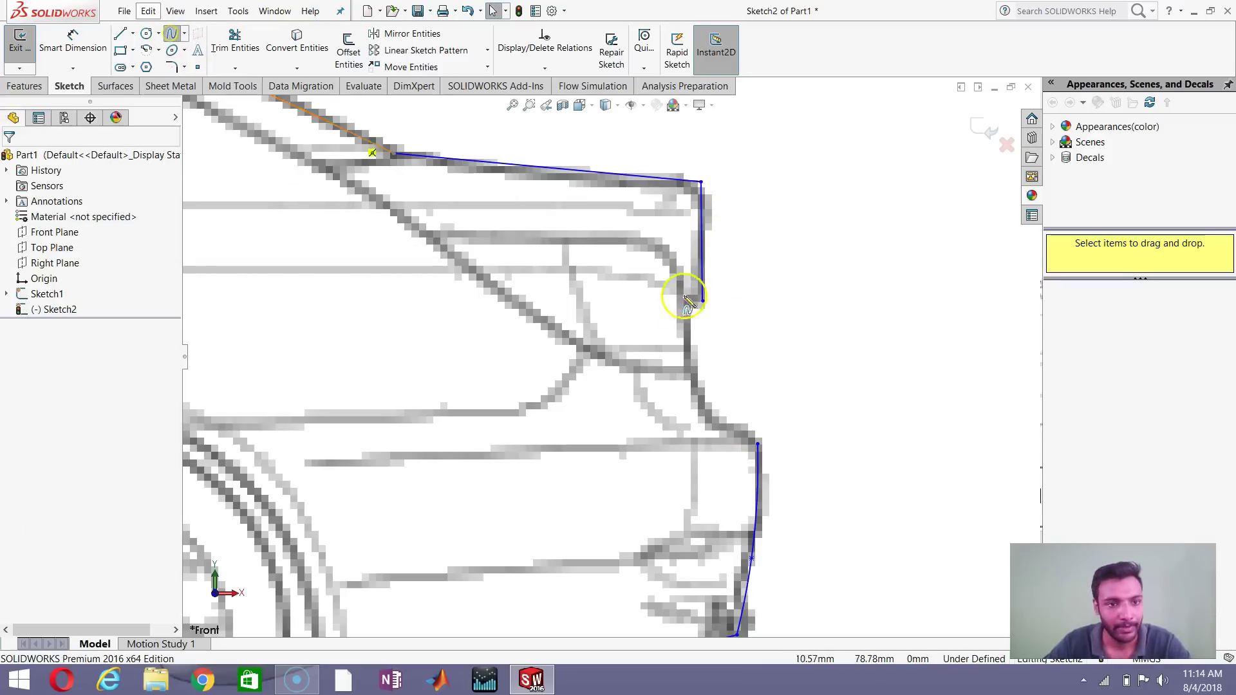
pyautogui.click(704, 303)
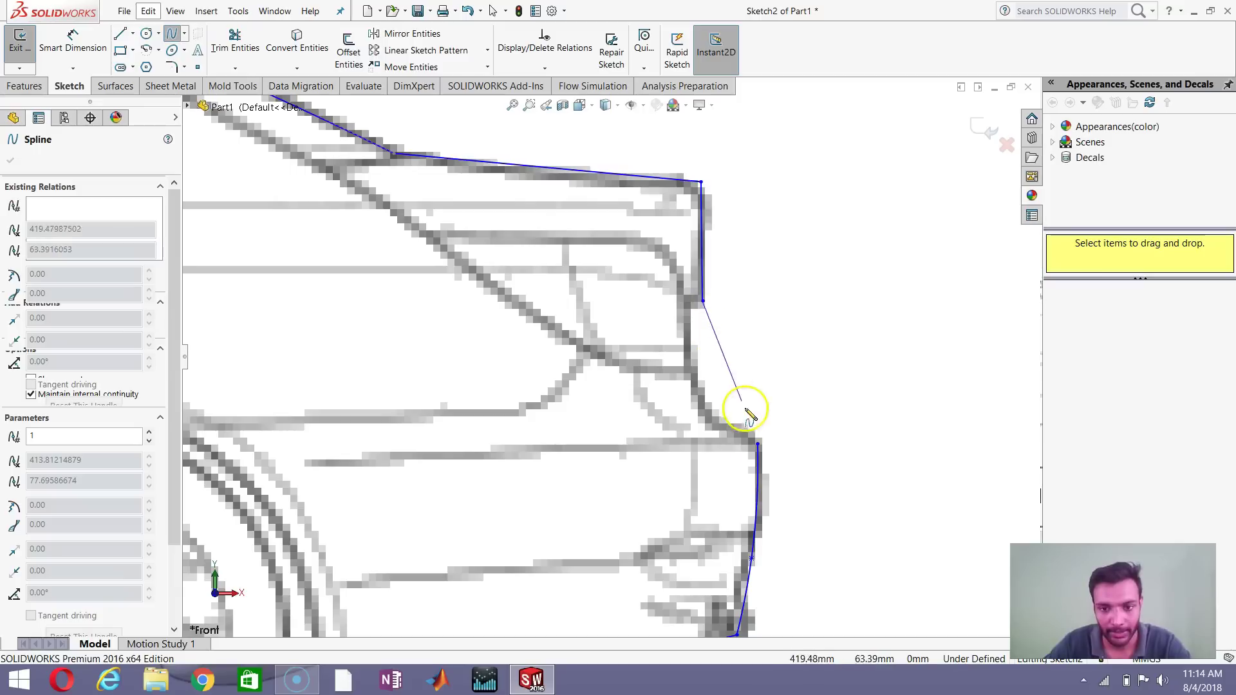
pyautogui.click(758, 446)
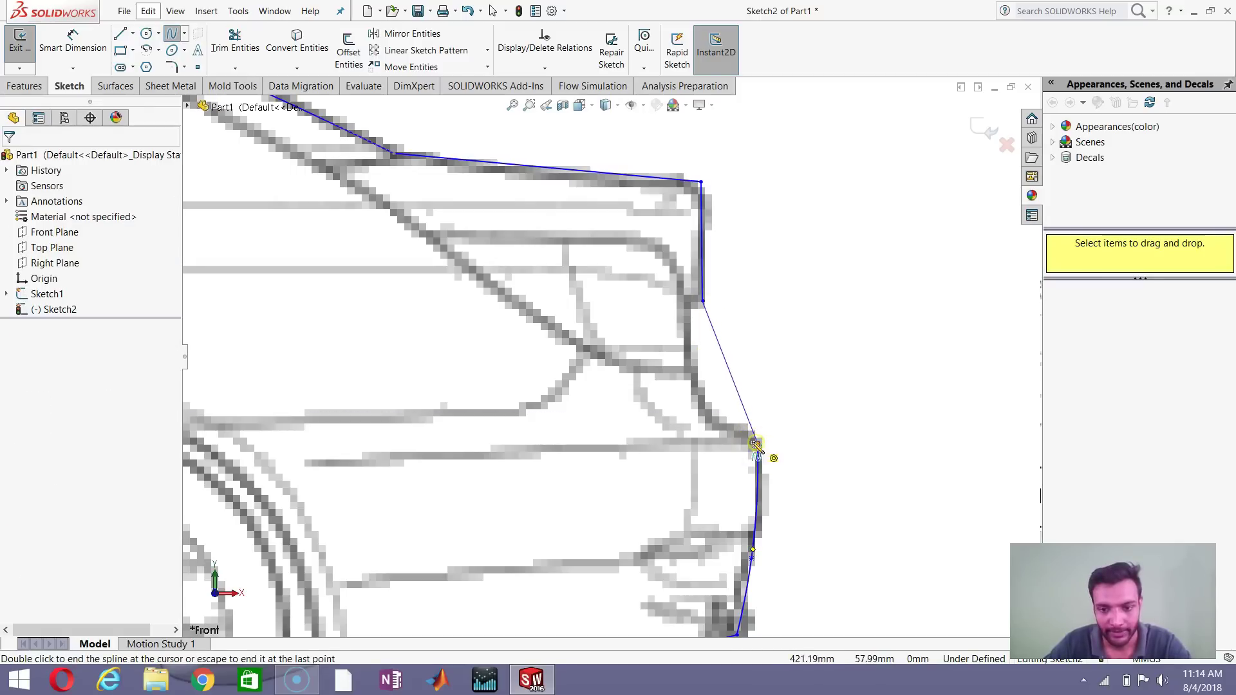
pyautogui.doubleClick(726, 369)
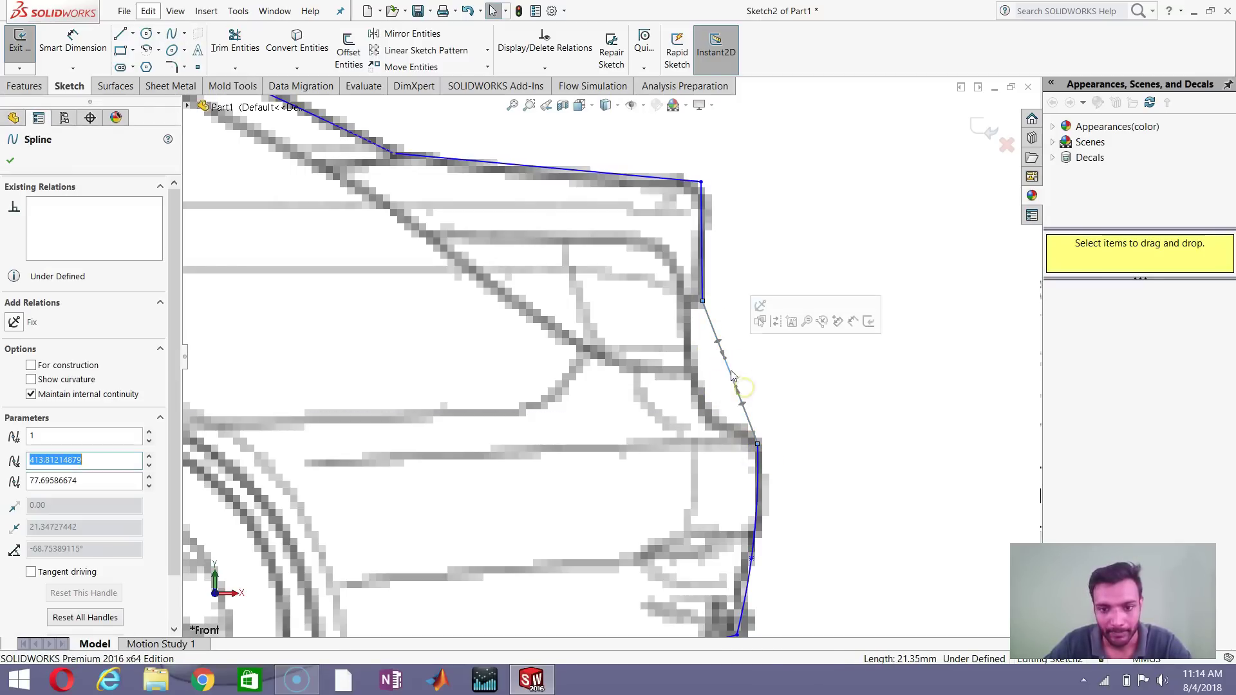
pyautogui.moveTo(729, 368); pyautogui.dragTo(737, 365)
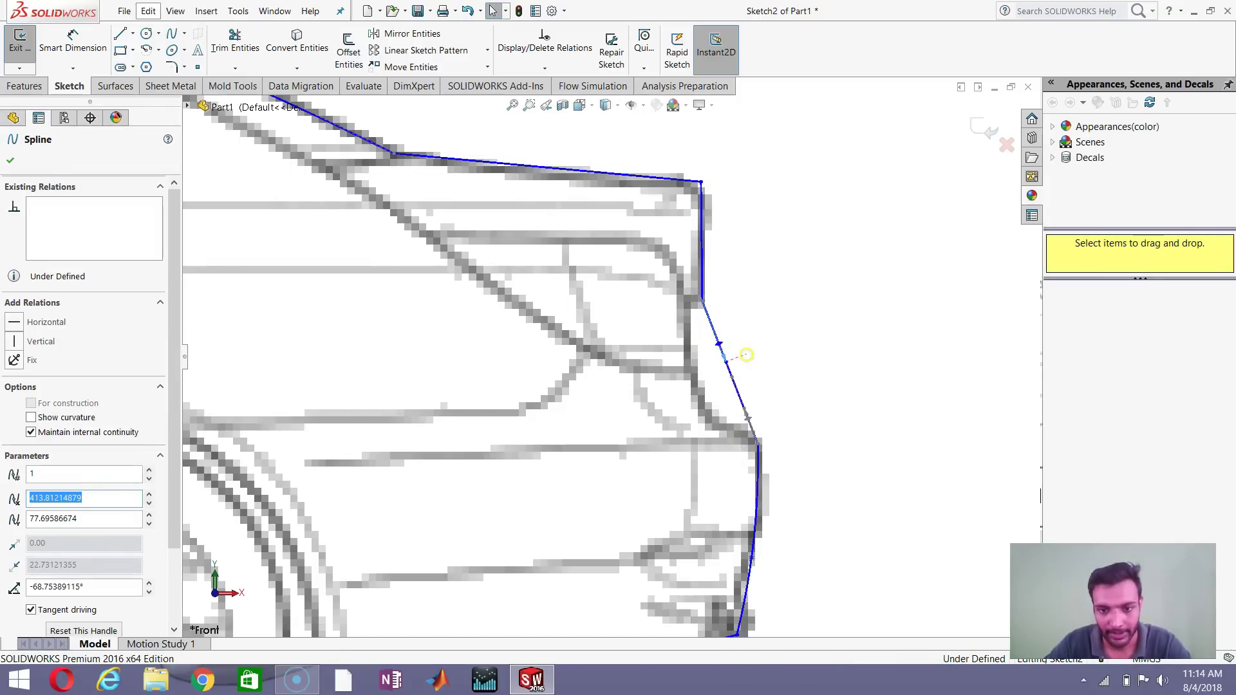
# Step: Delete both splines between the boot lid's rear corner and the rear bumper's upper edge
pyautogui.click(745, 354)
pyautogui.click(704, 276)
pyautogui.click(717, 322)
pyautogui.click(720, 346)
pyautogui.press('Delete')
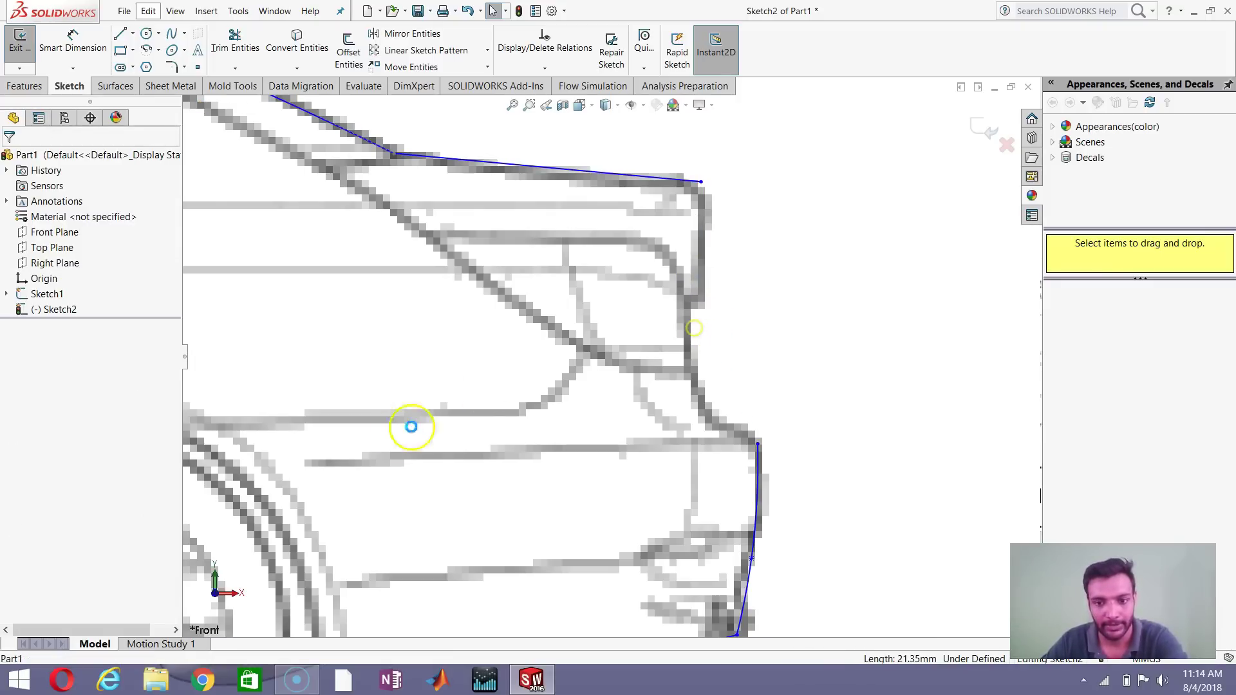
# Step: Try a single spline about 37 mm long from the boot lid's rear corner to the bumper's upper edge, bow it outward, and delete it
pyautogui.click(170, 32)
pyautogui.click(702, 182)
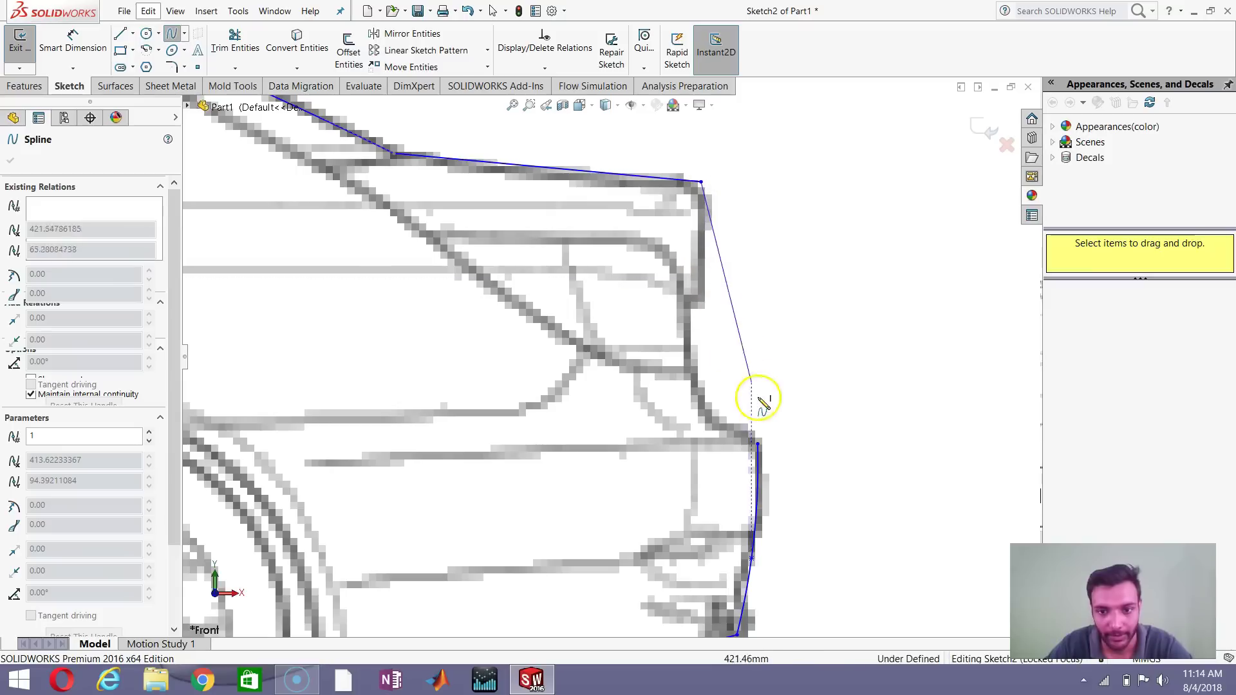
pyautogui.click(758, 445)
pyautogui.press('Escape')
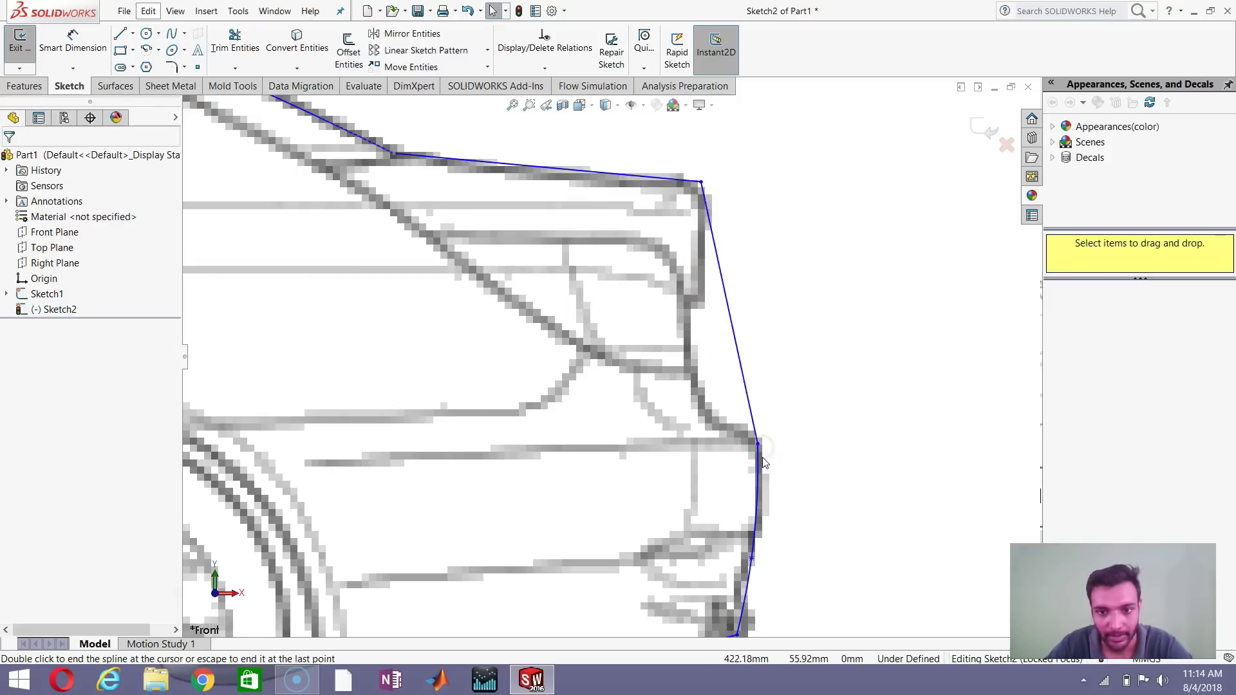
pyautogui.click(706, 203)
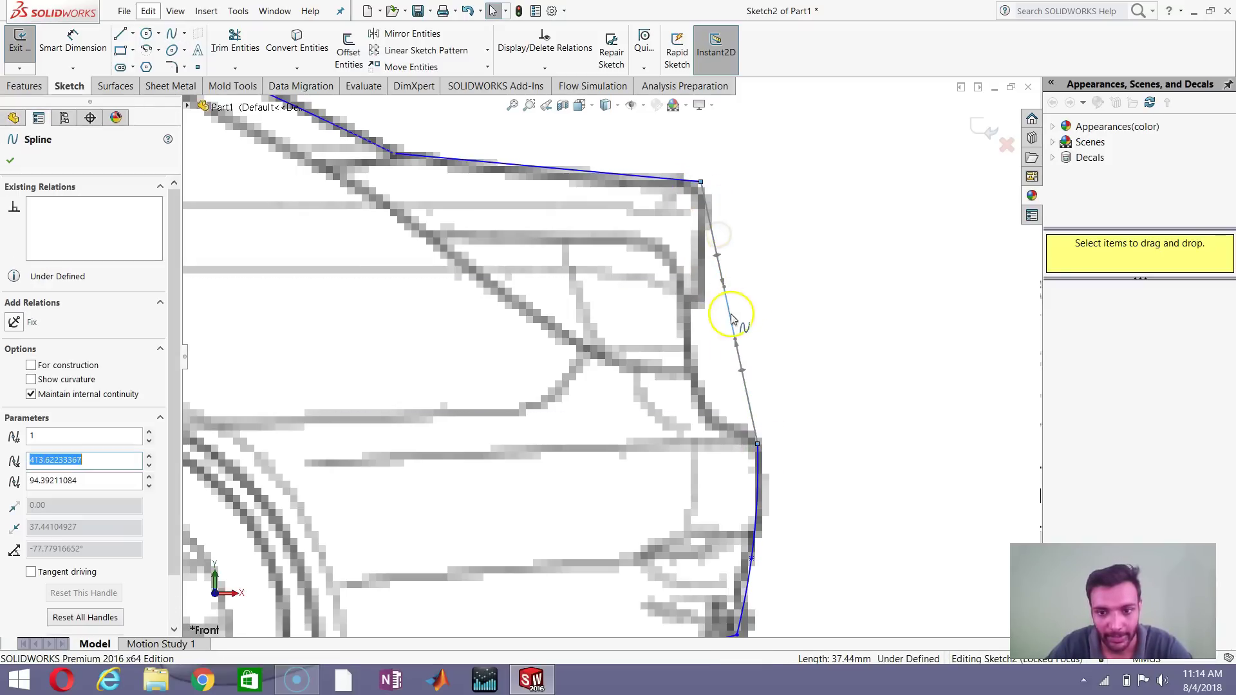
pyautogui.moveTo(728, 295); pyautogui.dragTo(734, 231)
pyautogui.scroll(5, 825, 347)
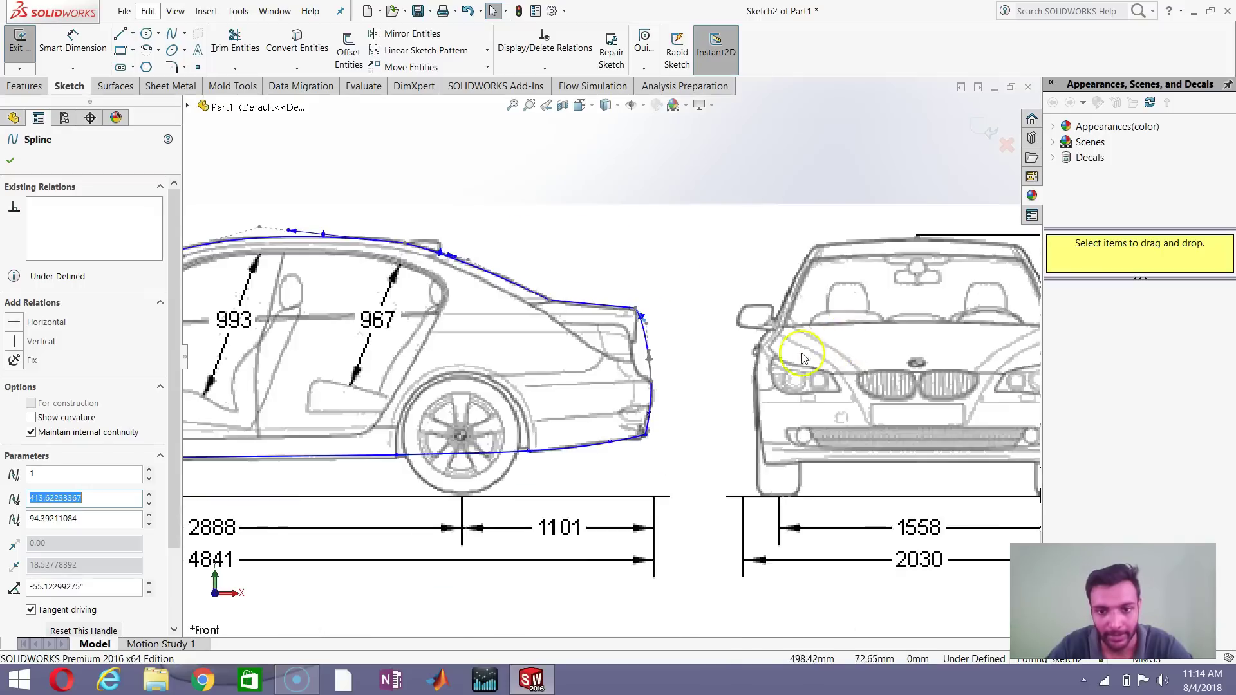
pyautogui.scroll(-3, 475, 351)
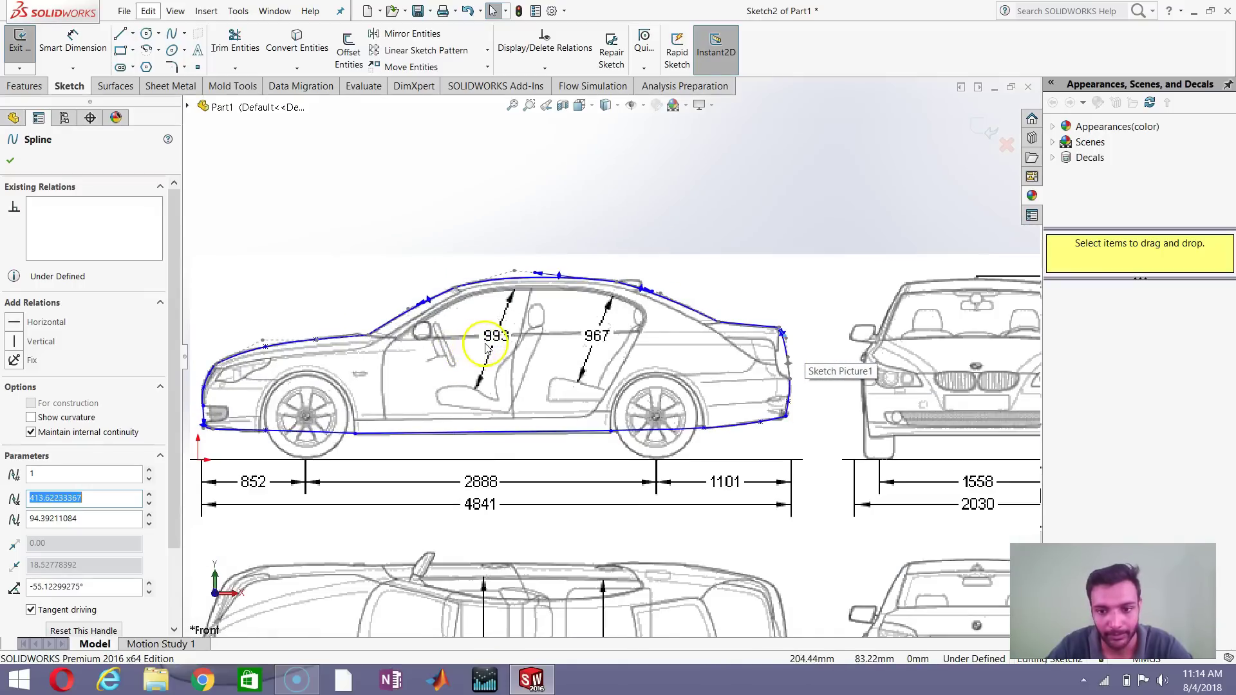
pyautogui.scroll(-5, 799, 359)
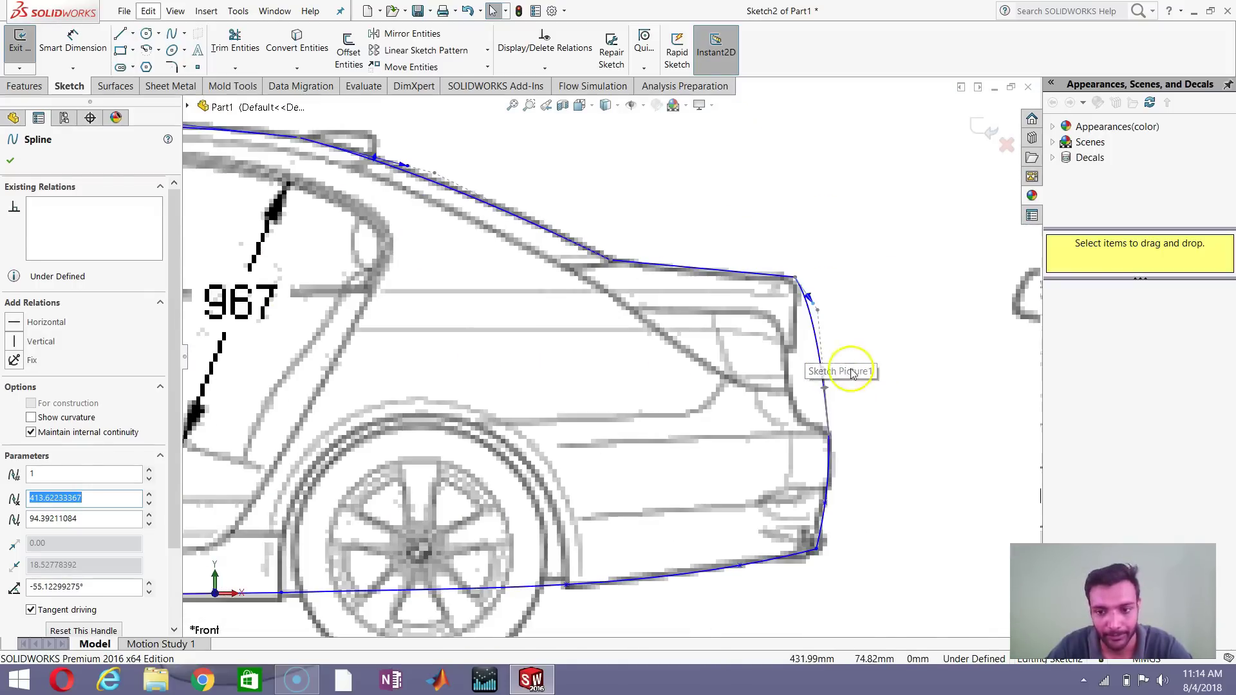
pyautogui.scroll(-3, 792, 362)
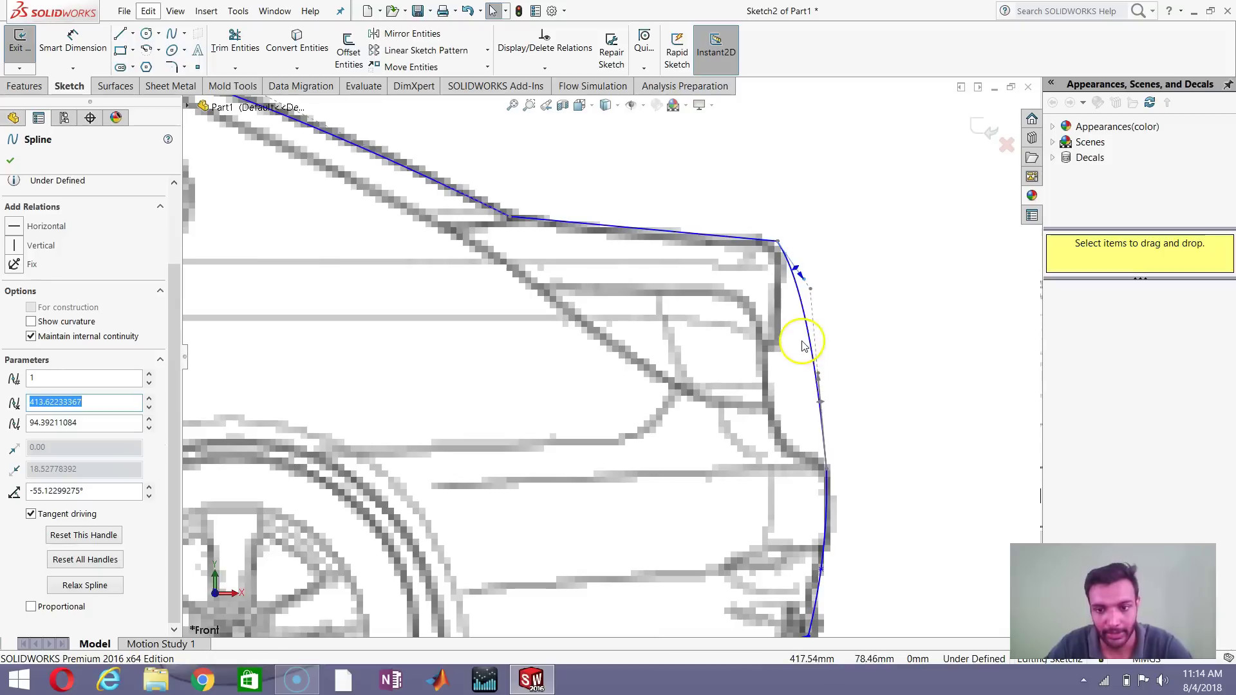
pyautogui.press('Delete')
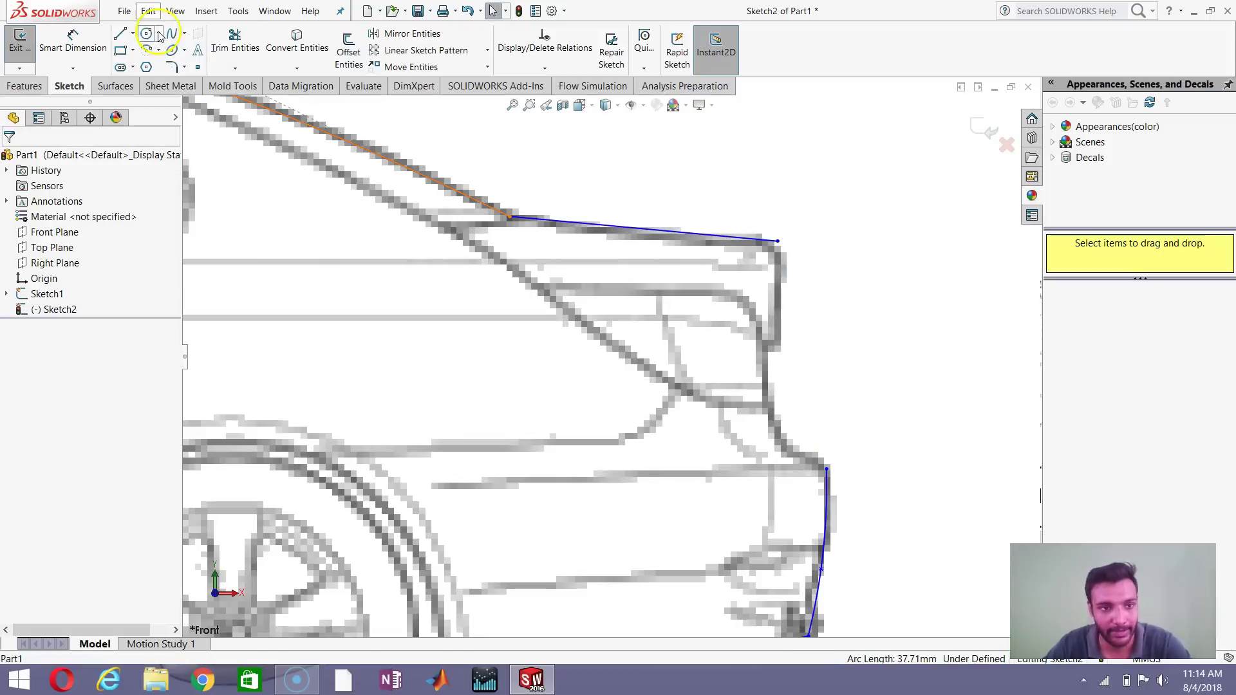
# Step: Trace the boot lid's back edge with a three-point spline from its rear corner down to the edge's lower end
pyautogui.click(171, 33)
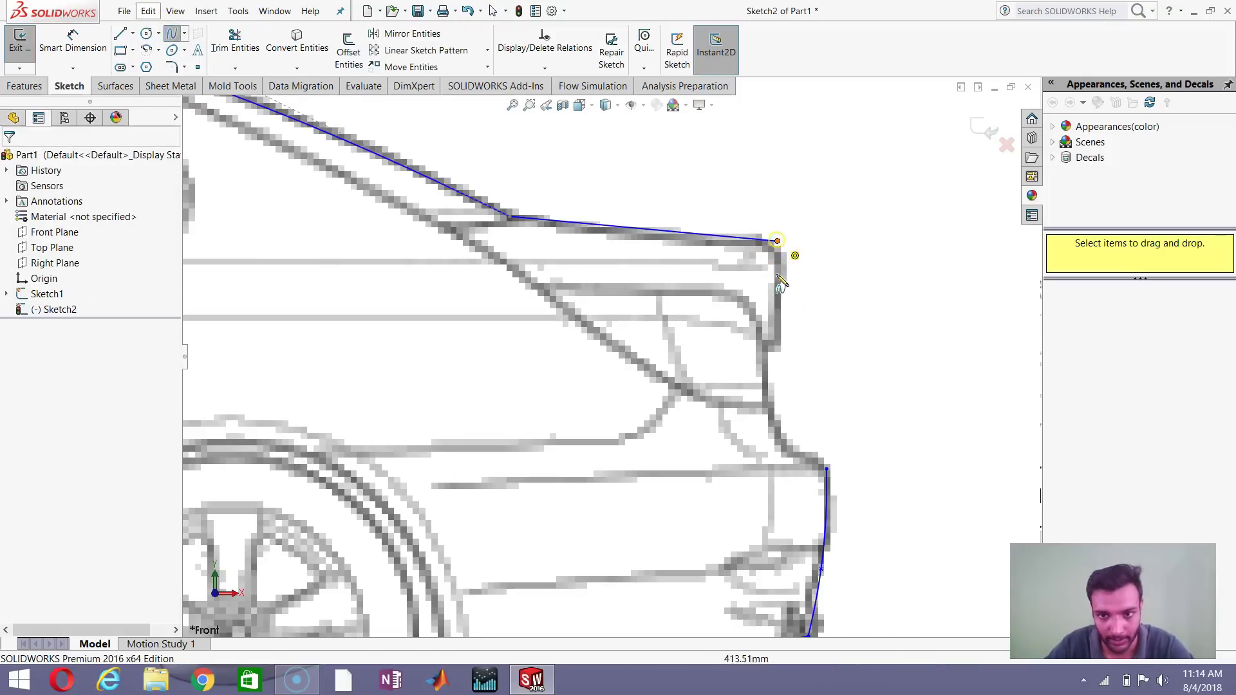
pyautogui.click(778, 242)
pyautogui.click(779, 303)
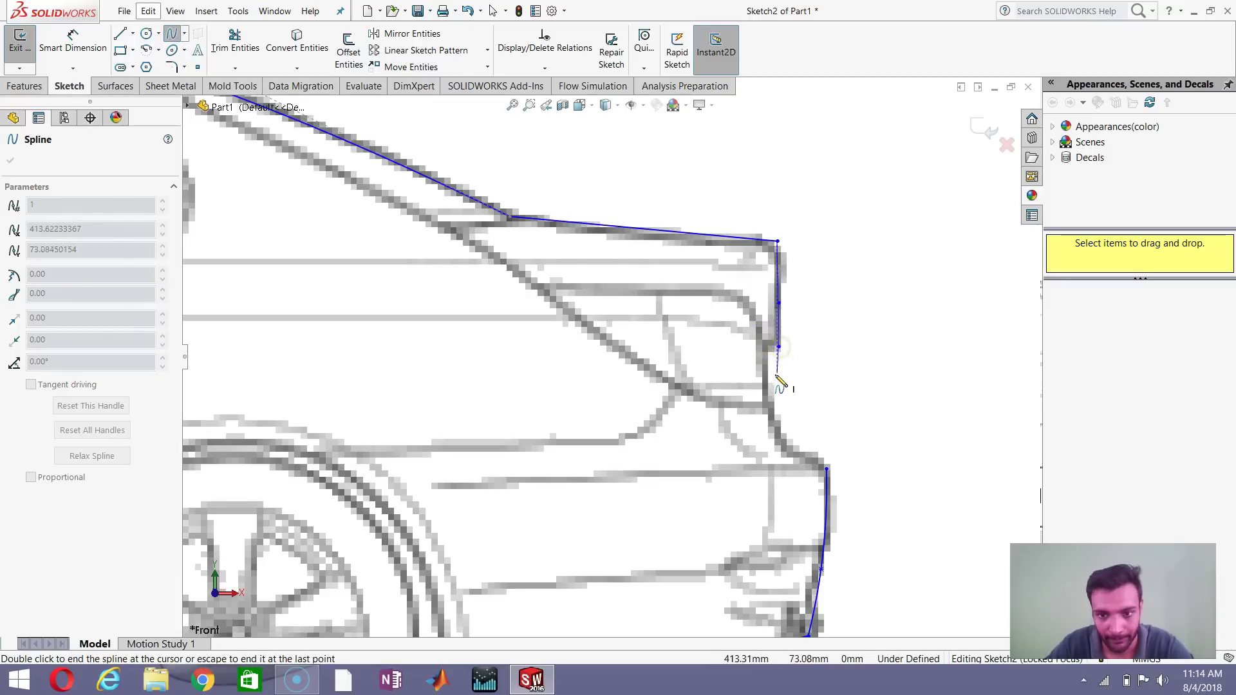
pyautogui.press('Escape')
# Step: Close the rear with a spline from the boot lid edge's lower end to the bumper's upper edge, and pull its handle to curve it inward
pyautogui.click(803, 359)
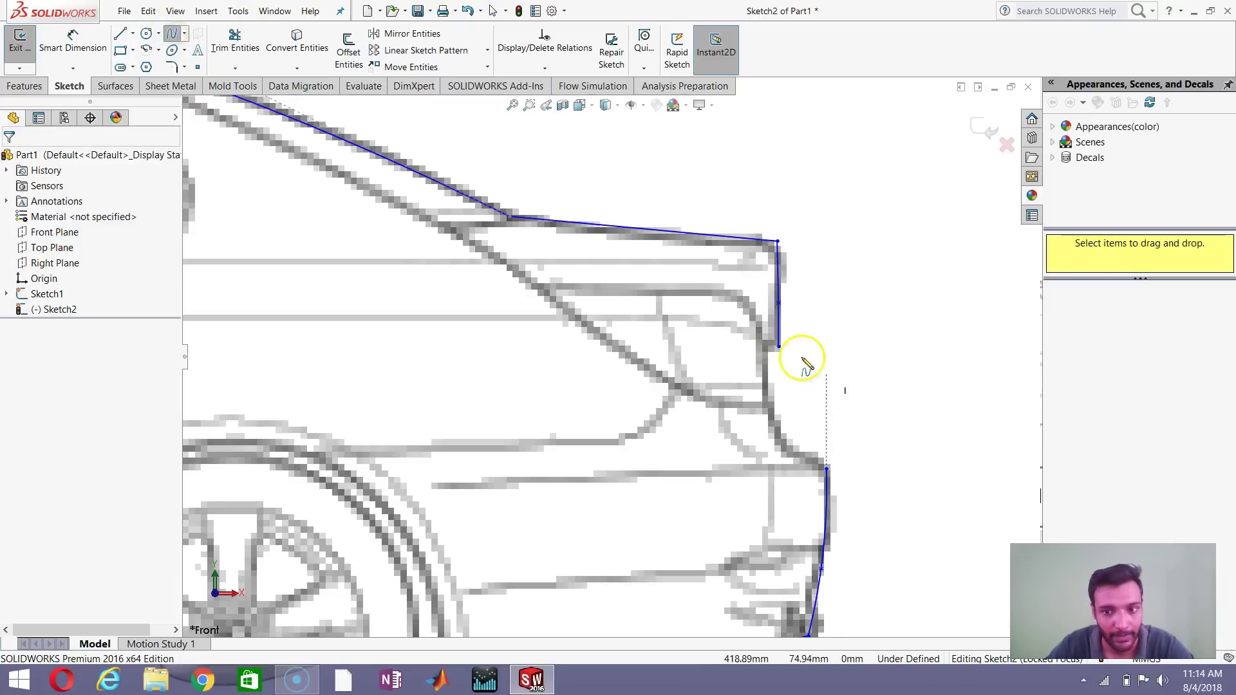
pyautogui.click(779, 347)
pyautogui.click(827, 471)
pyautogui.press('Escape')
pyautogui.click(806, 414)
pyautogui.scroll(-4, 789, 380)
pyautogui.moveTo(775, 390); pyautogui.dragTo(746, 422)
pyautogui.scroll(10, 745, 422)
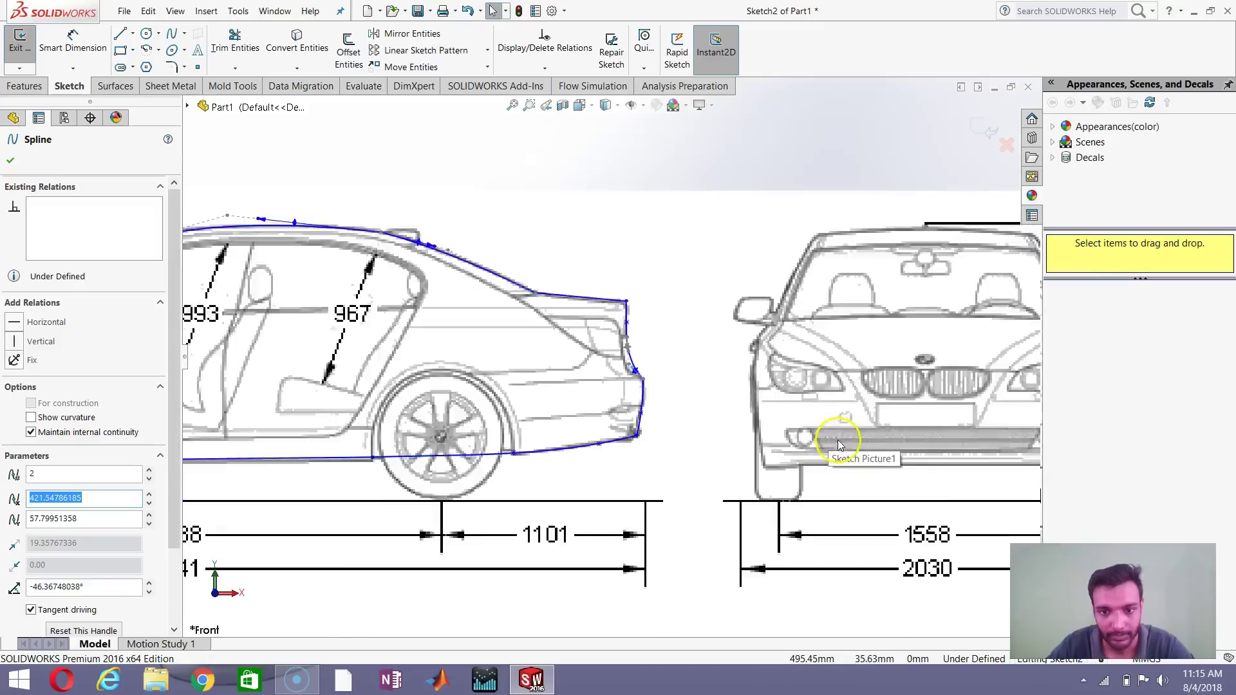
pyautogui.click(11, 160)
# Step: Examine the traced side profile around the whole car and compare it with the blueprint's other views
pyautogui.scroll(-3, 464, 380)
pyautogui.scroll(4, 502, 400)
pyautogui.scroll(-4, 538, 353)
pyautogui.scroll(-1, 335, 358)
pyautogui.scroll(-1, 319, 341)
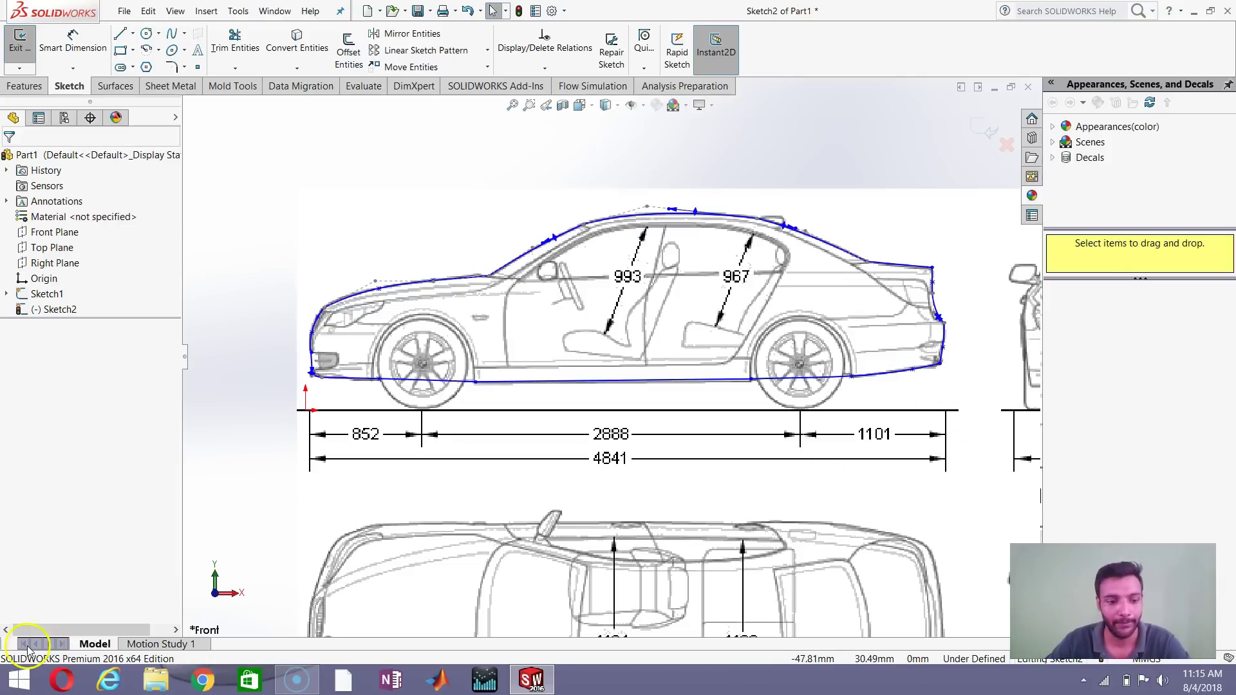
pyautogui.scroll(2, 739, 367)
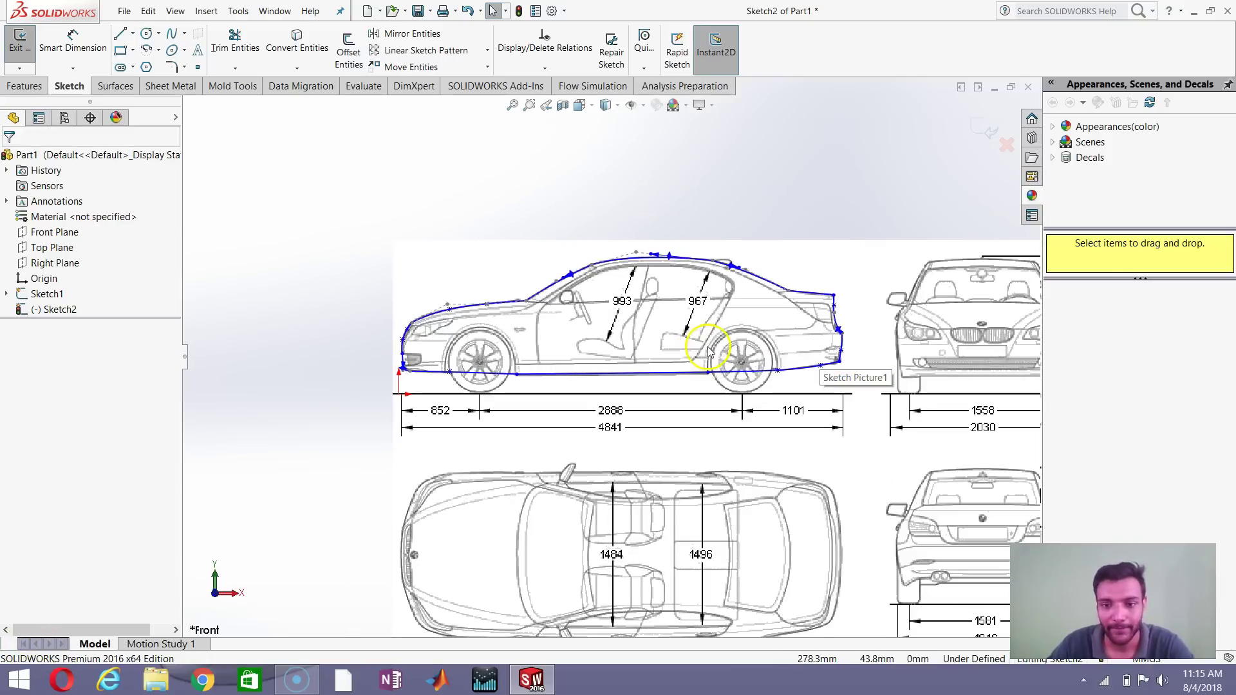
pyautogui.scroll(4, 730, 345)
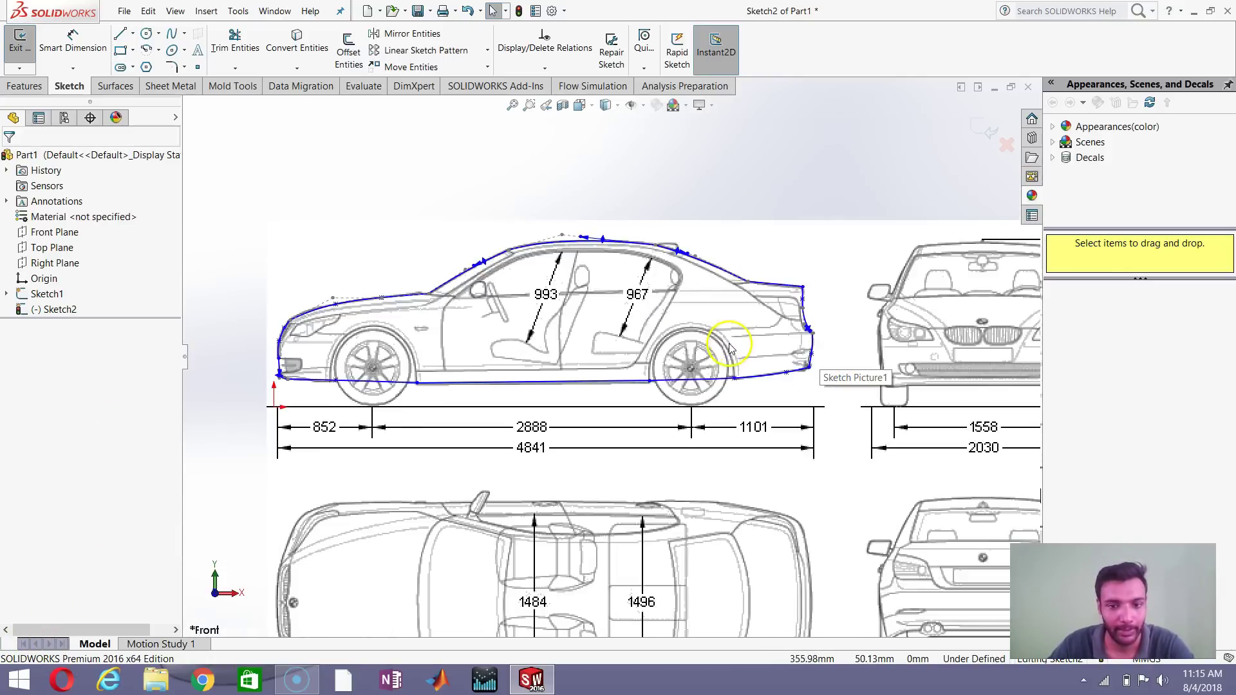
pyautogui.scroll(-2, 615, 544)
pyautogui.scroll(-2, 527, 426)
pyautogui.scroll(1, 594, 435)
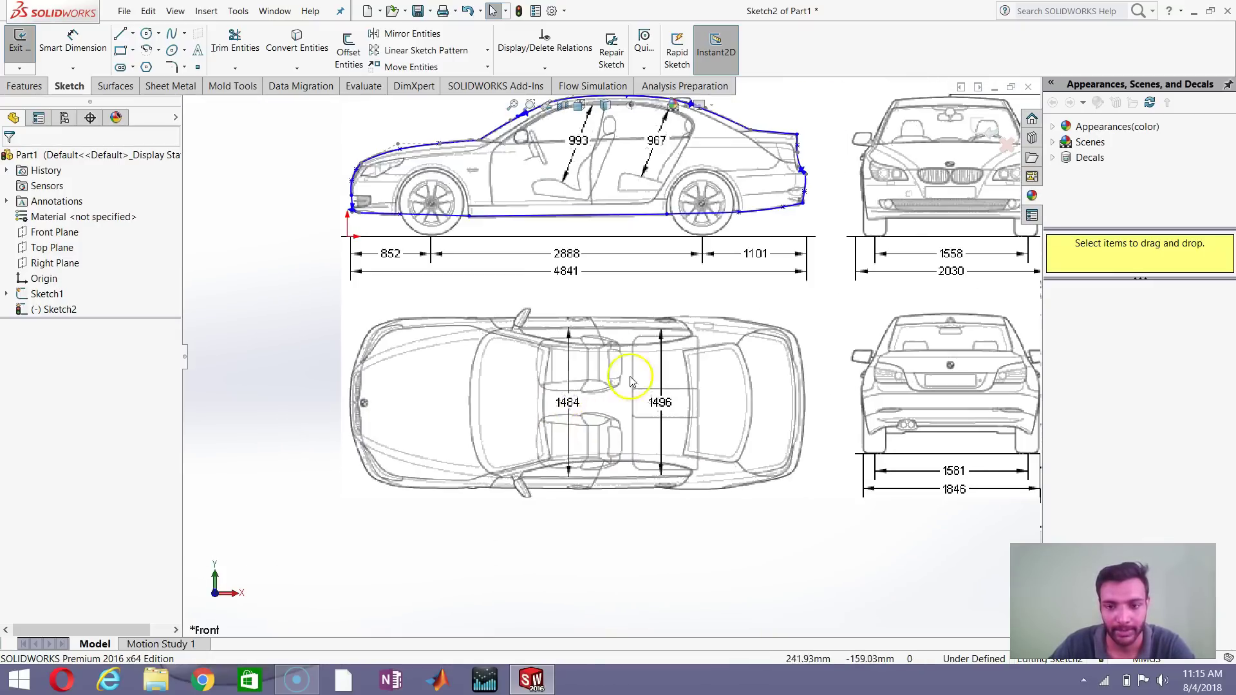
pyautogui.scroll(2, 629, 290)
pyautogui.scroll(-2, 625, 329)
pyautogui.scroll(-2, 605, 425)
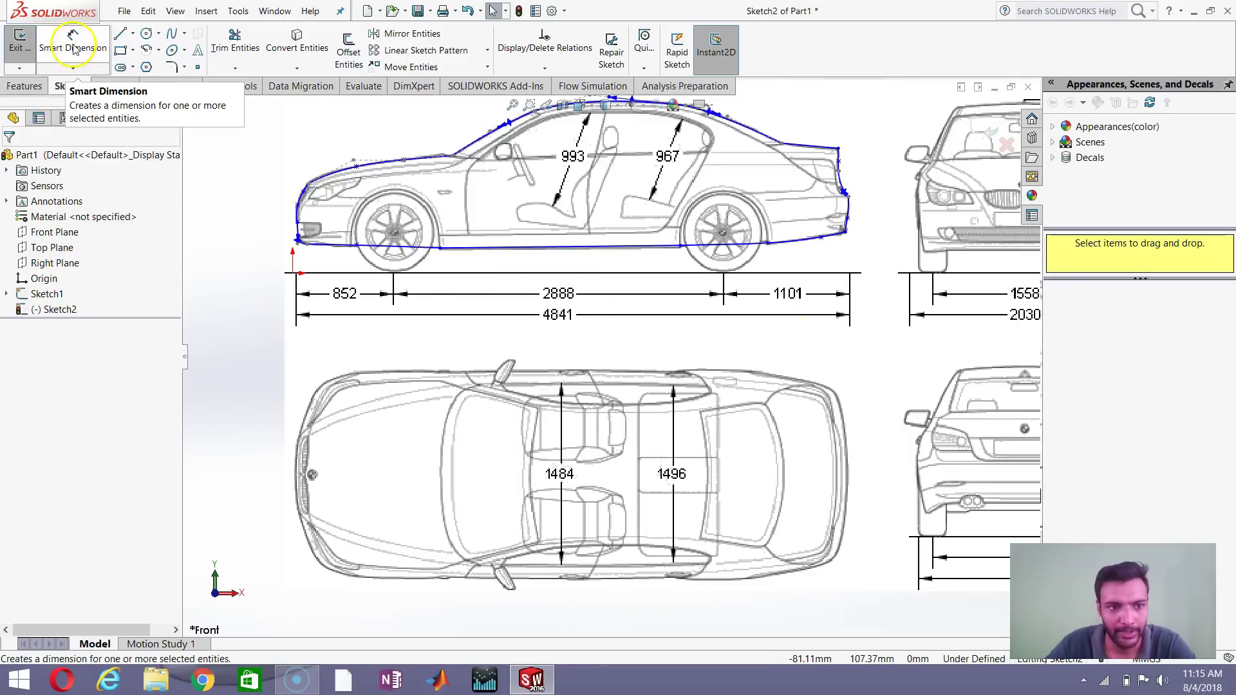
pyautogui.click(119, 33)
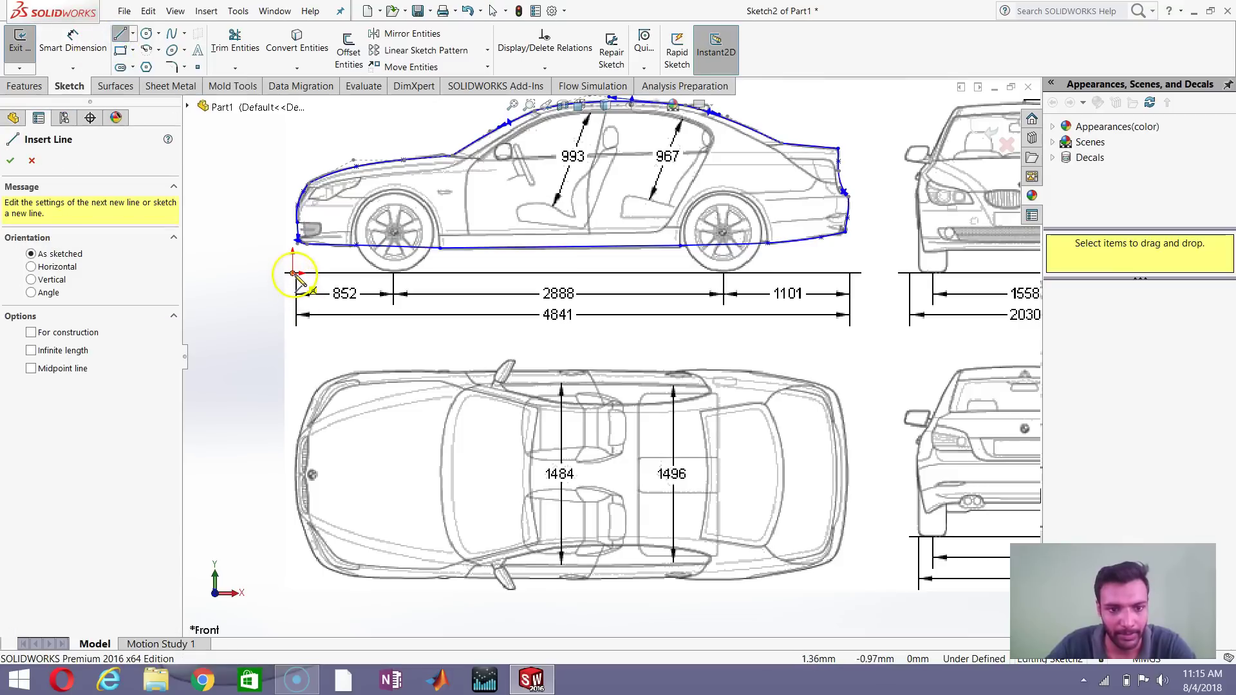
pyautogui.click(295, 273)
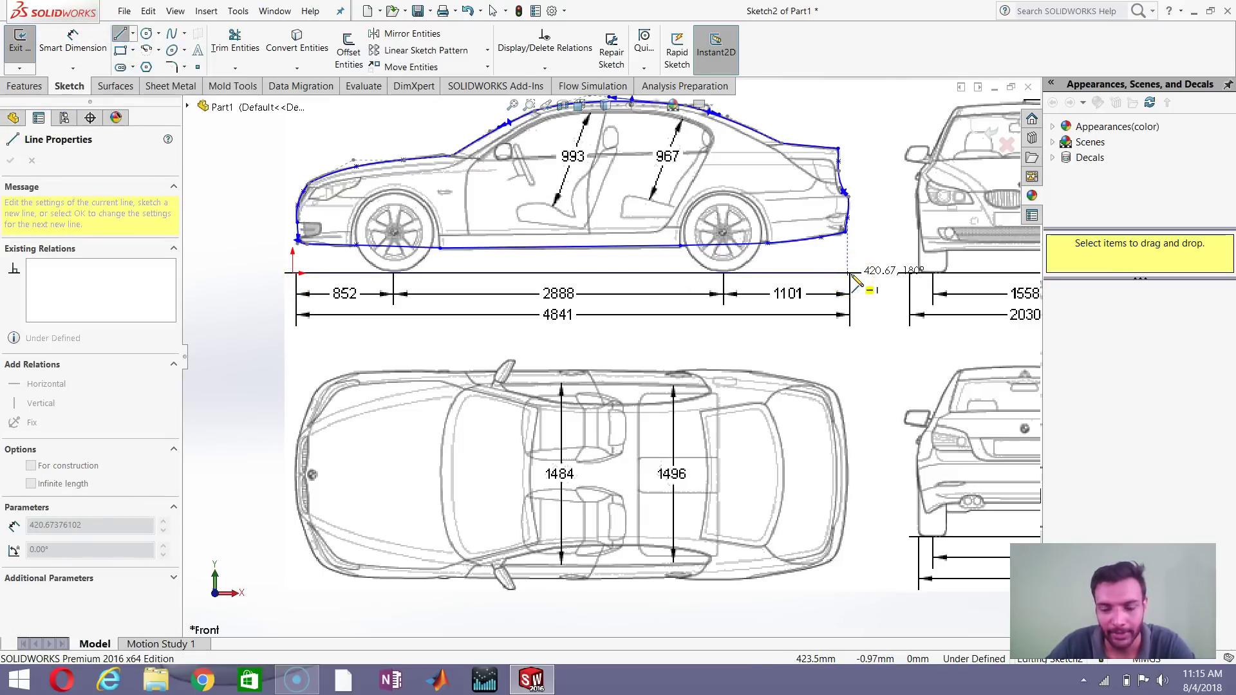
pyautogui.click(851, 273)
pyautogui.click(493, 11)
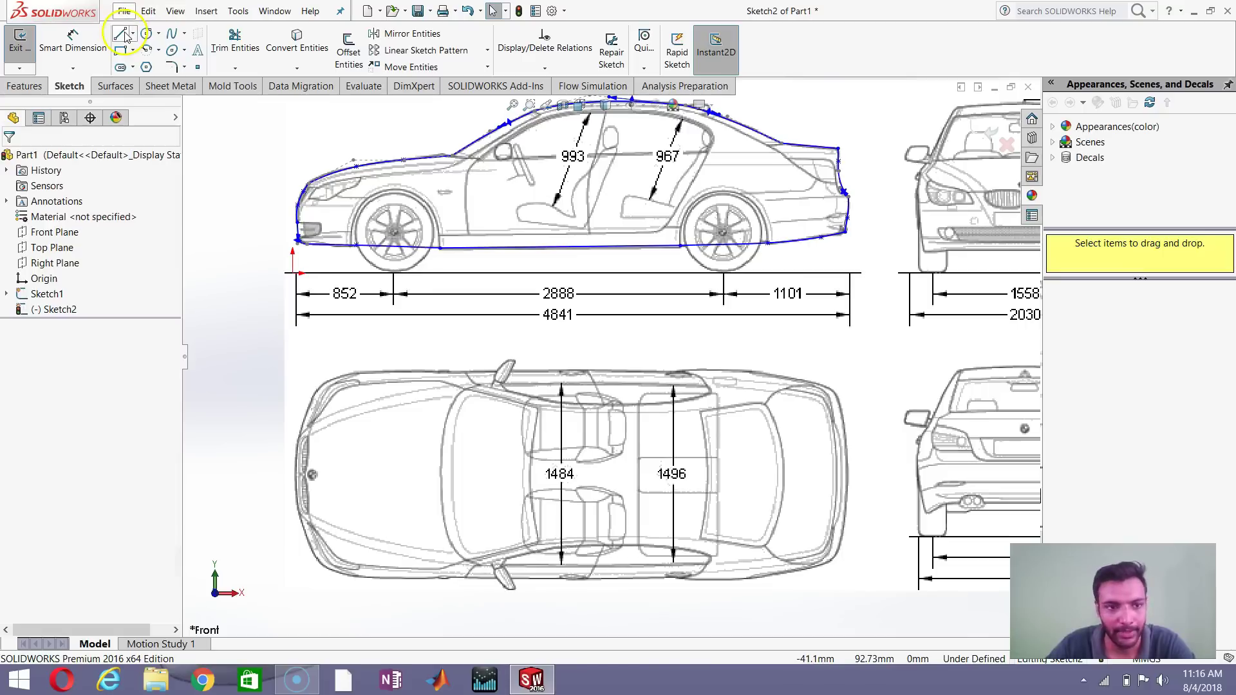
pyautogui.click(595, 372)
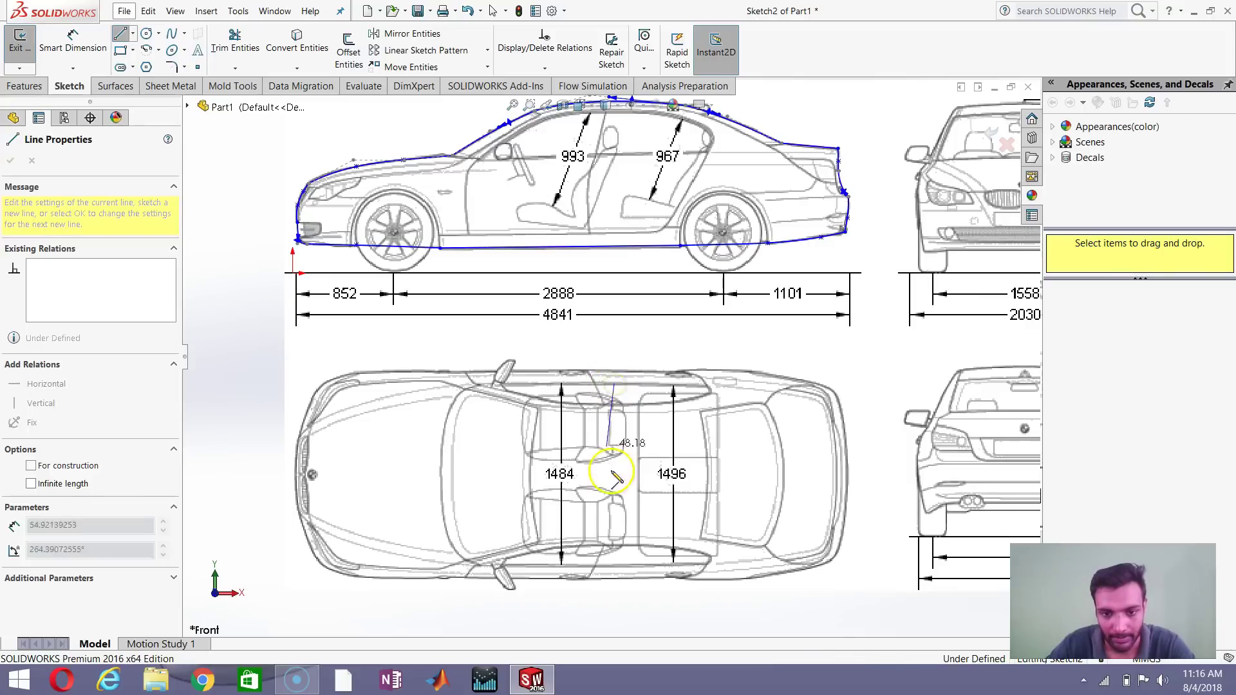
pyautogui.click(210, 54)
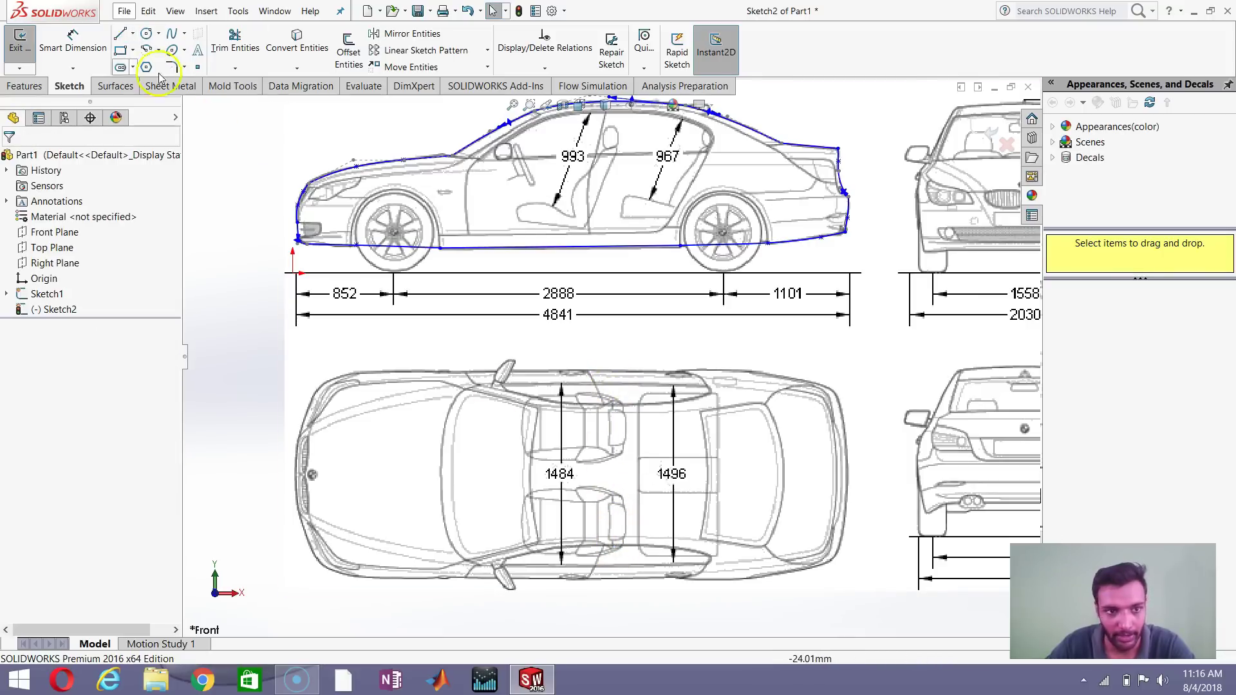
# Step: Measure the rear cabin width with a temporary vertical line over the 1496 dimension in the top view, and remove the line
pyautogui.click(121, 34)
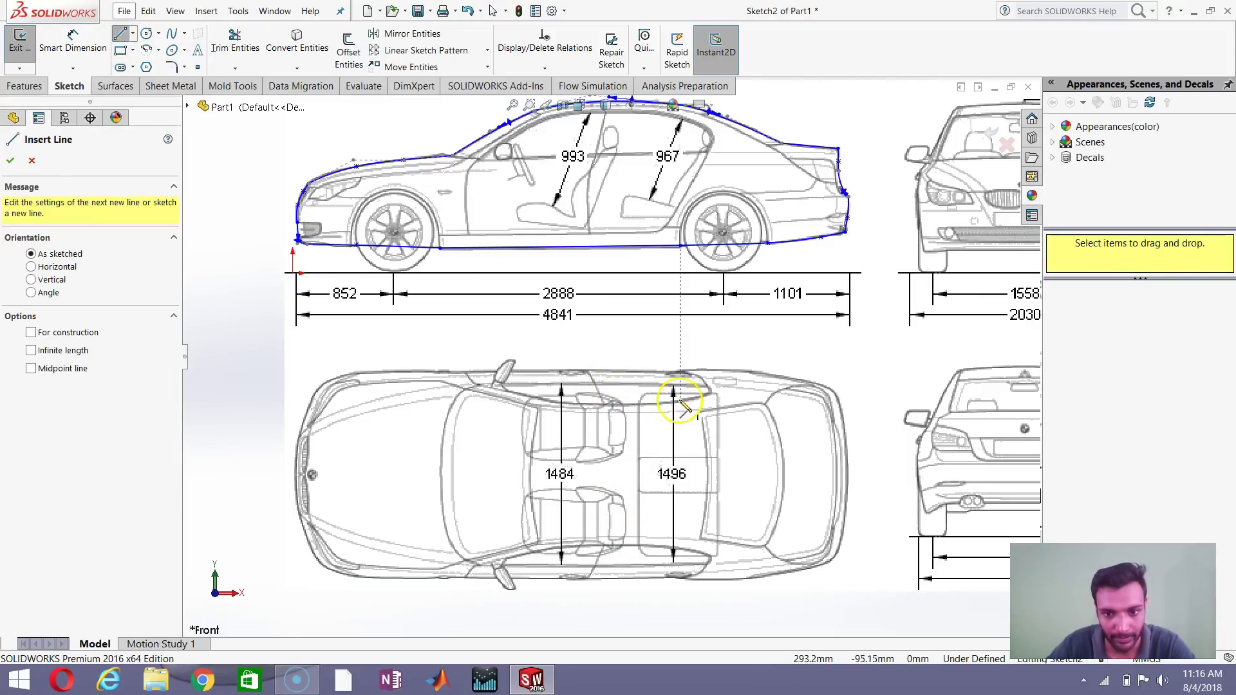
pyautogui.moveTo(674, 388); pyautogui.dragTo(675, 570)
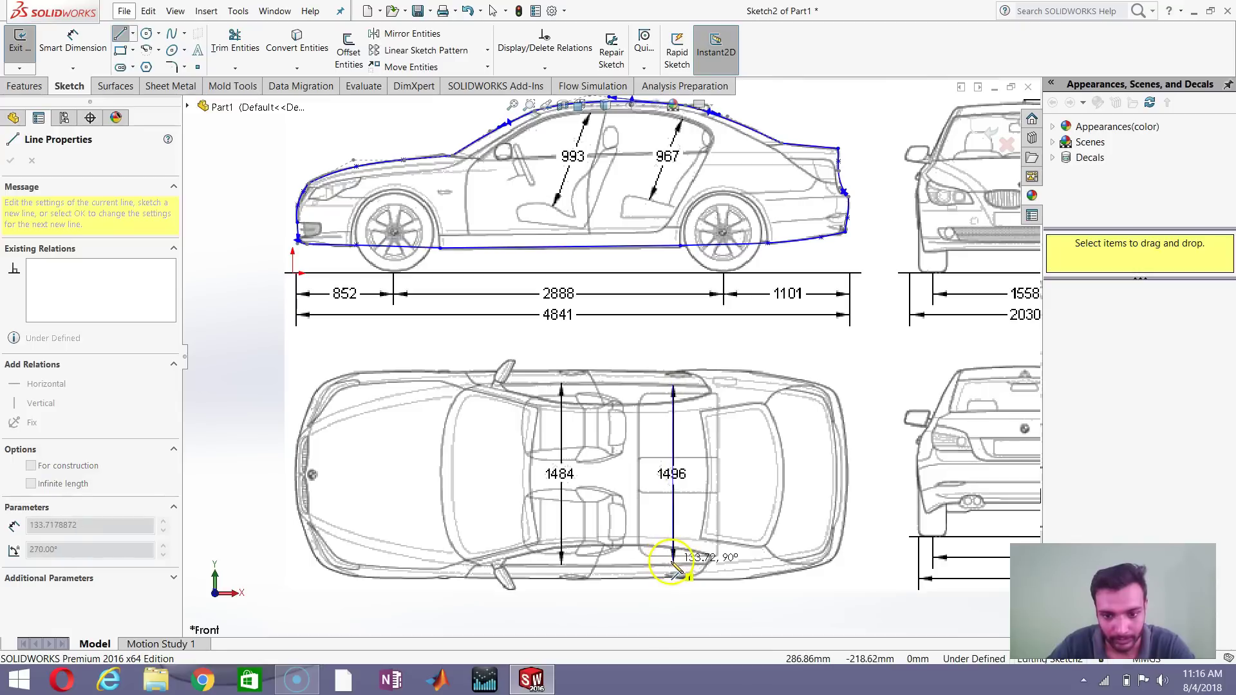
pyautogui.press('Escape')
pyautogui.click(73, 41)
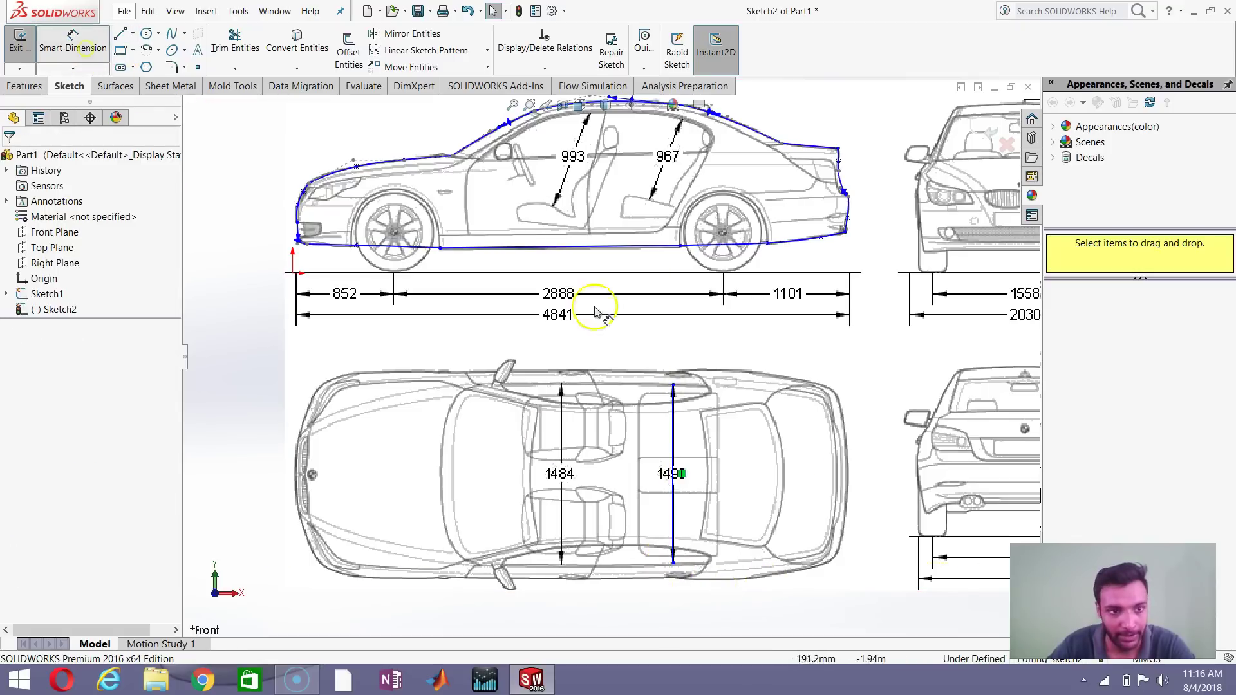
pyautogui.click(674, 422)
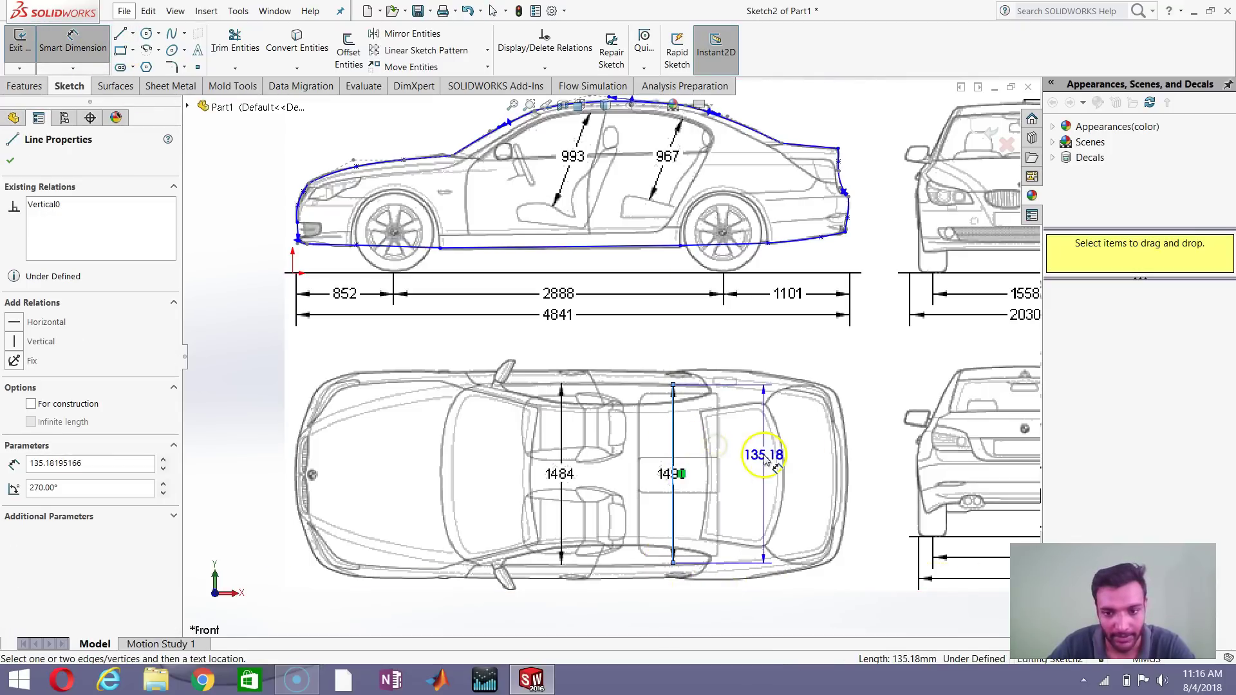
pyautogui.press('Escape')
pyautogui.press('Escape')
pyautogui.click(674, 440)
pyautogui.press('Escape')
pyautogui.scroll(5, 676, 434)
pyautogui.scroll(-3, 649, 326)
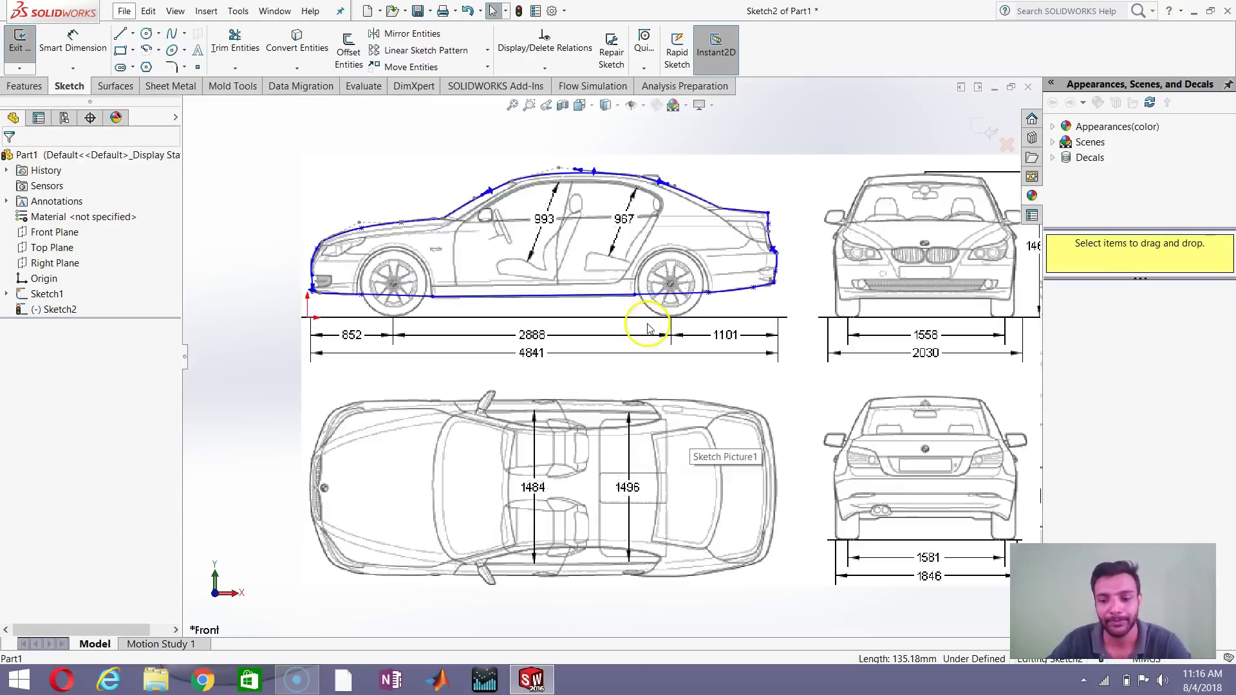
# Step: Extrude the traced side profile with the Mid Plane condition to a depth of 138 mm
pyautogui.click(27, 88)
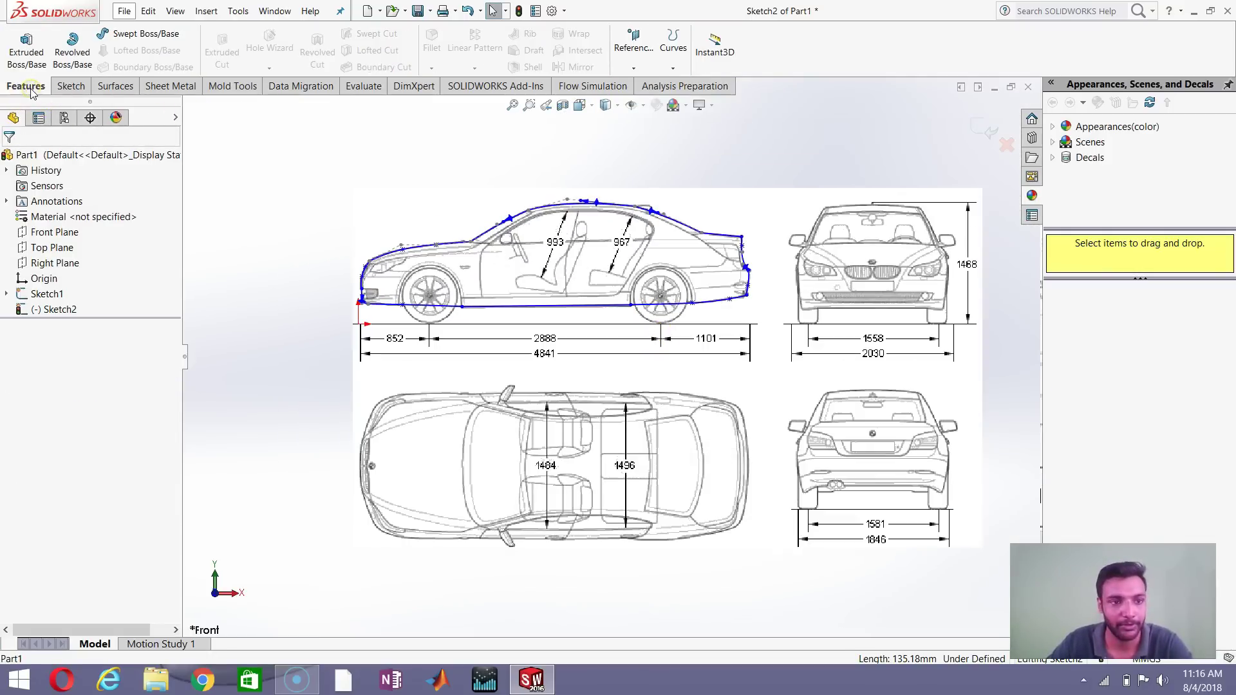
pyautogui.click(27, 50)
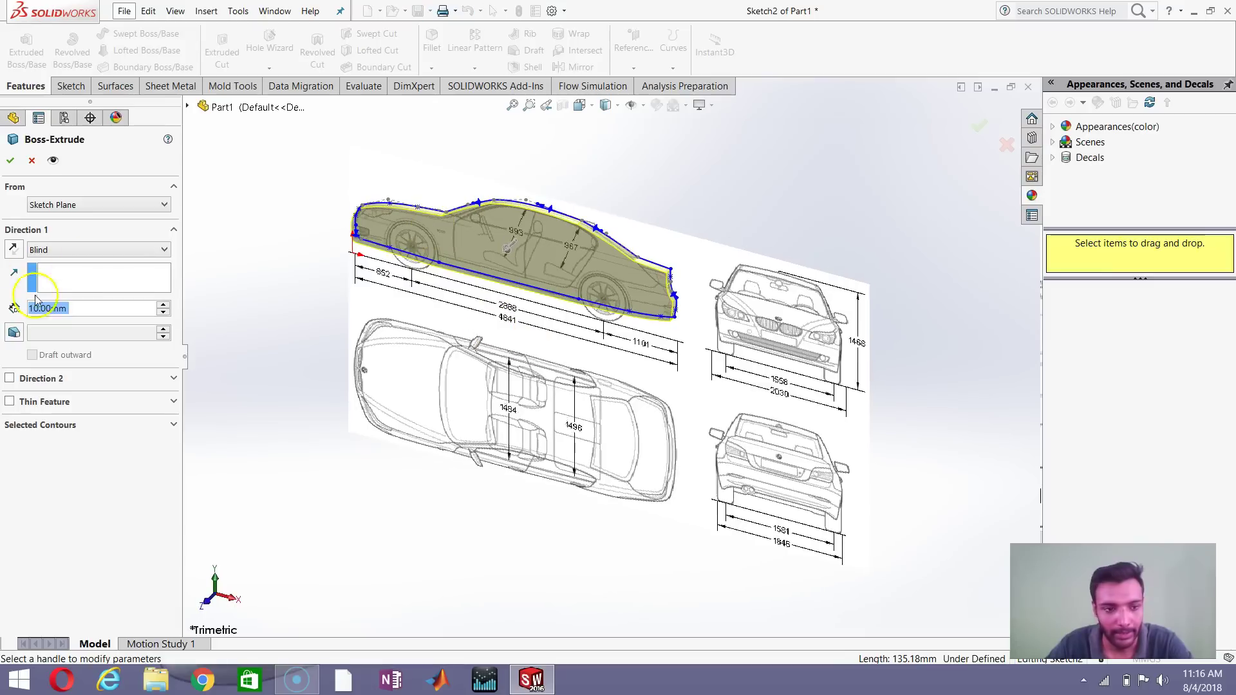
pyautogui.click(92, 251)
pyautogui.click(88, 321)
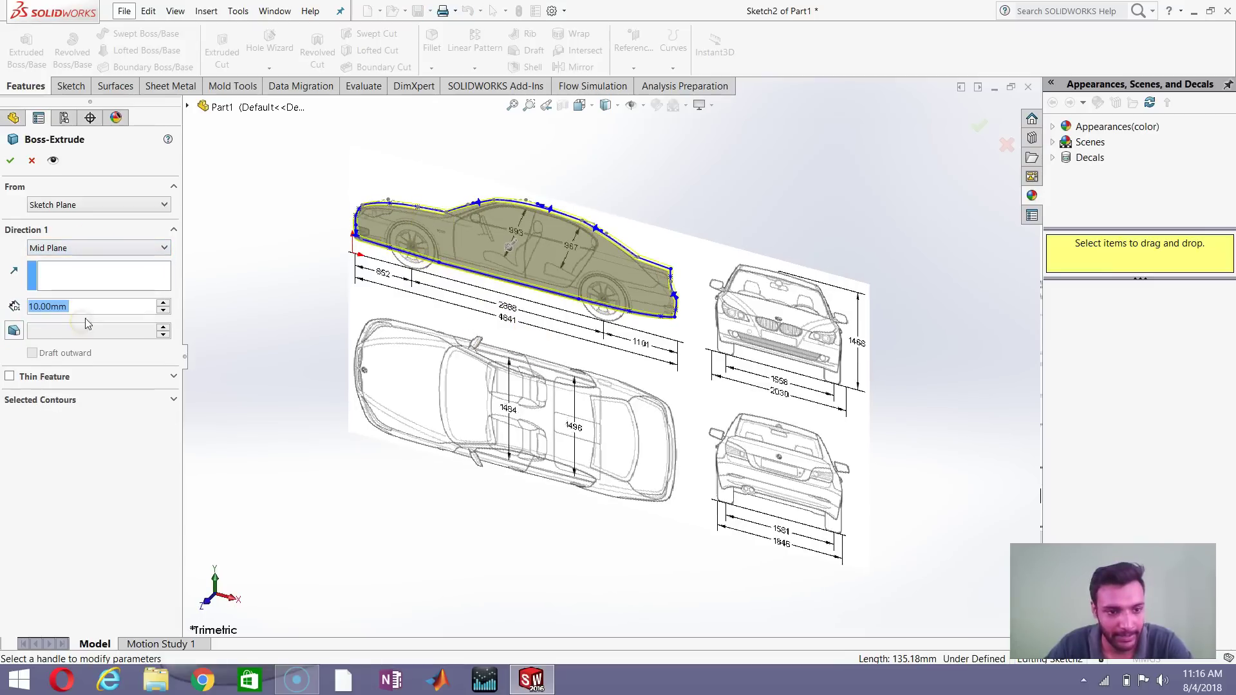
pyautogui.write('138')
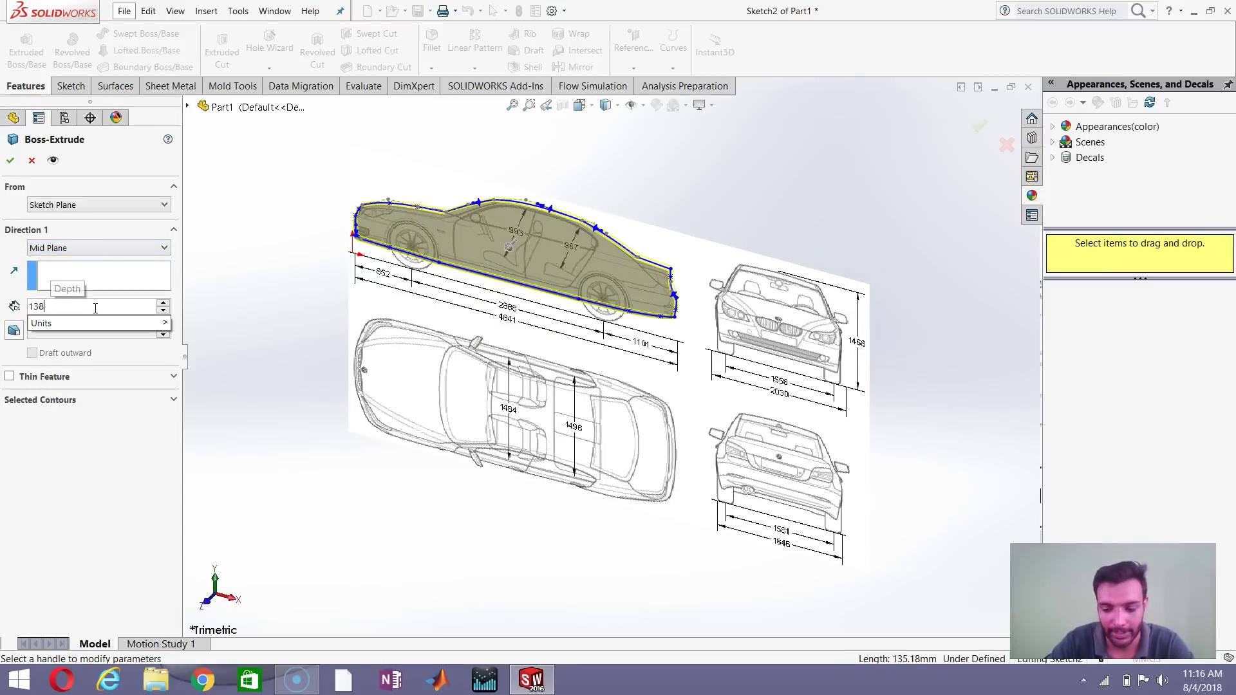
pyautogui.press('Return')
pyautogui.scroll(-2, 464, 219)
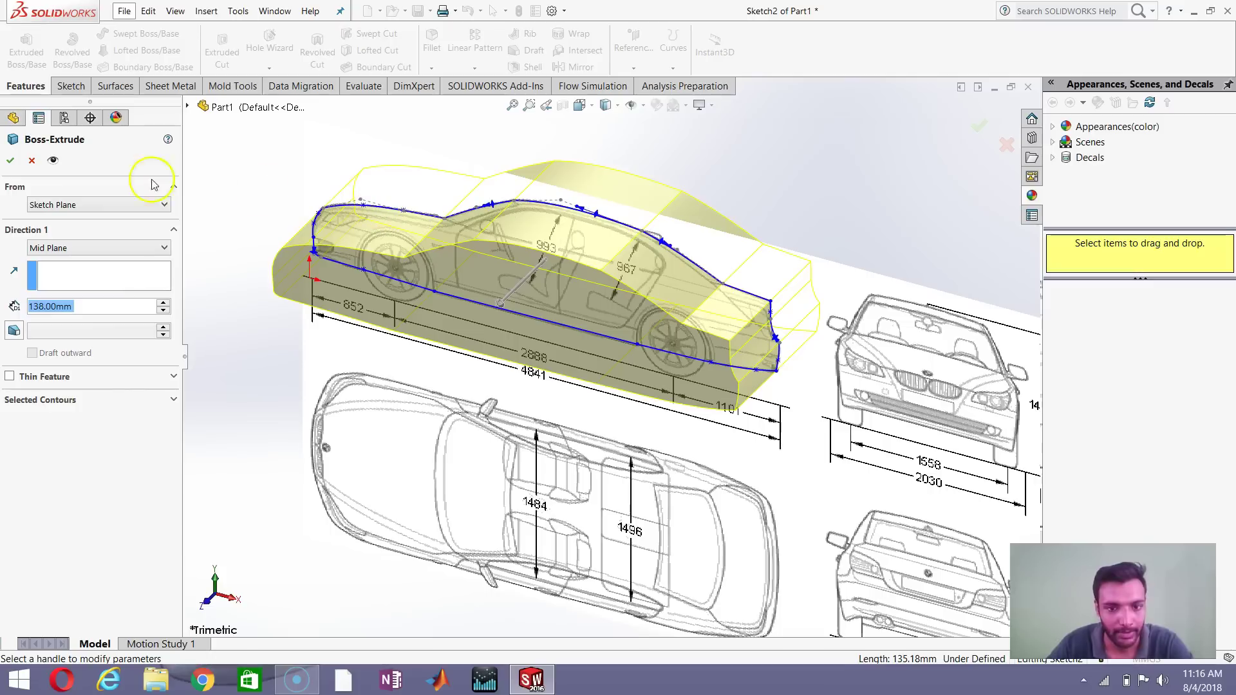
pyautogui.click(12, 162)
# Step: Examine the extruded car body from several angles against the blueprint's side, top, front and rear views
pyautogui.scroll(4, 579, 387)
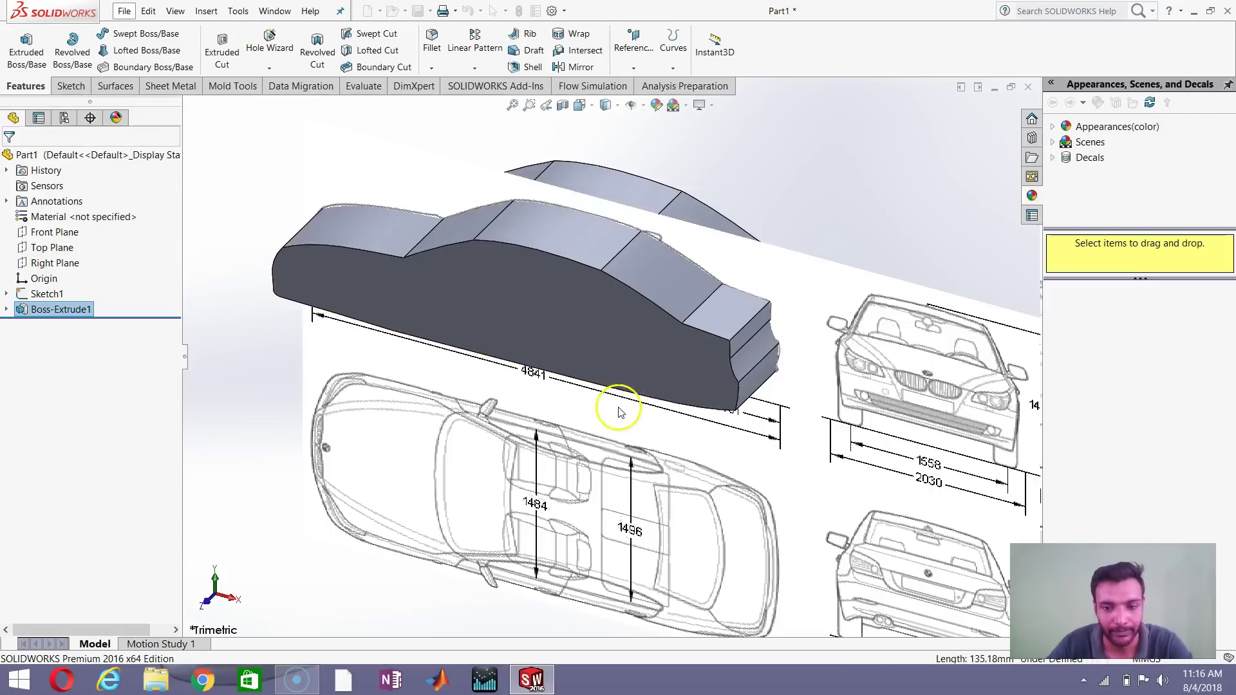
pyautogui.moveTo(547, 391)
pyautogui.mouseDown(button='middle')
pyautogui.moveTo(682, 326)
pyautogui.moveTo(690, 392)
pyautogui.moveTo(636, 414)
pyautogui.moveTo(579, 387)
pyautogui.moveTo(546, 267)
pyautogui.moveTo(469, 303)
pyautogui.moveTo(524, 353)
pyautogui.moveTo(515, 362)
pyautogui.mouseUp(button='middle')
pyautogui.scroll(-3, 570, 338)
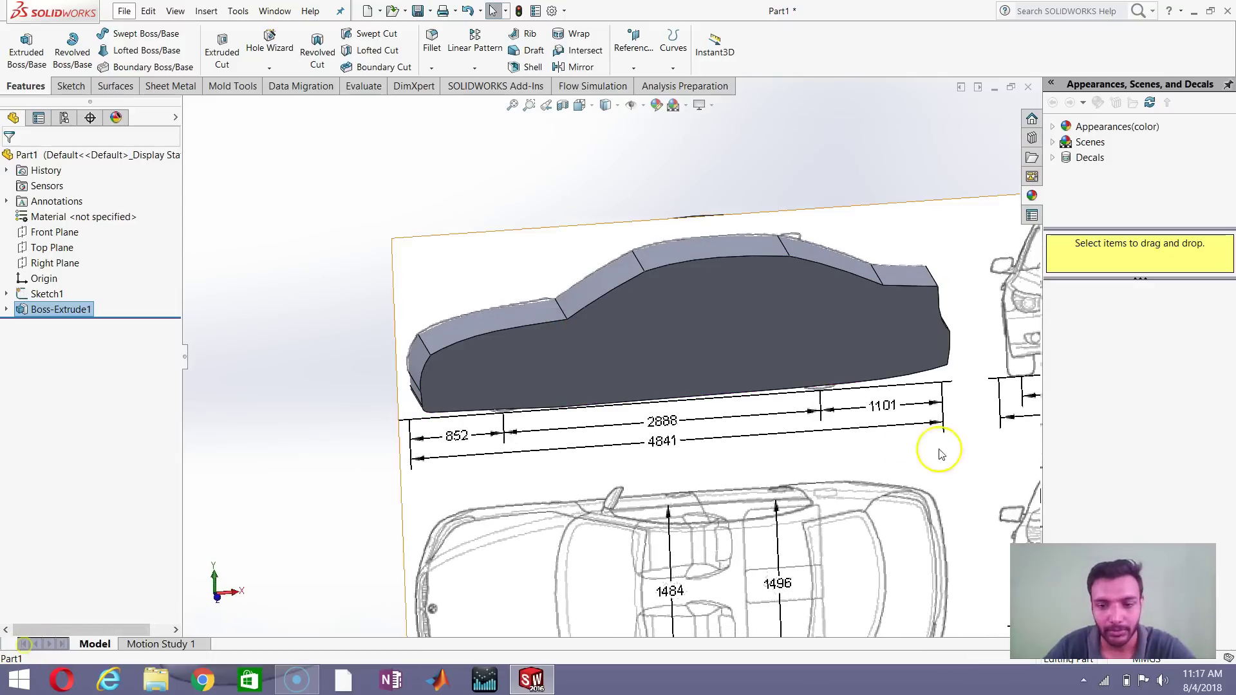
pyautogui.moveTo(938, 447); pyautogui.dragTo(750, 380, button='middle')
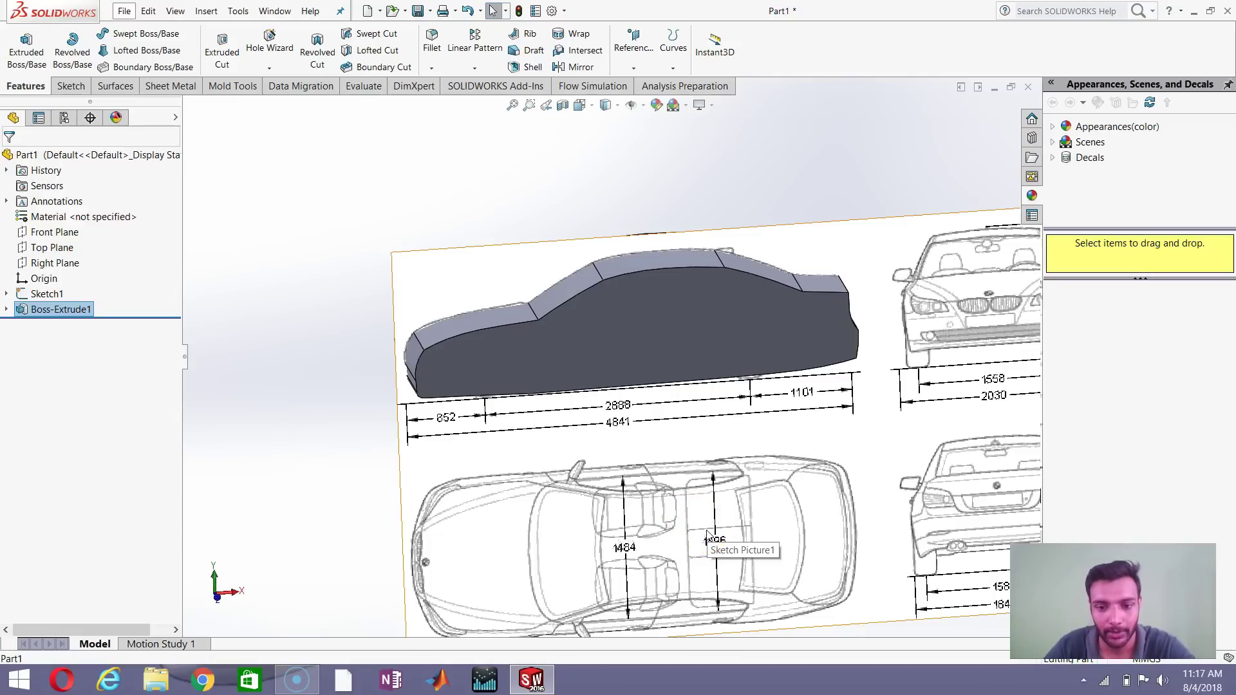
pyautogui.press('f')
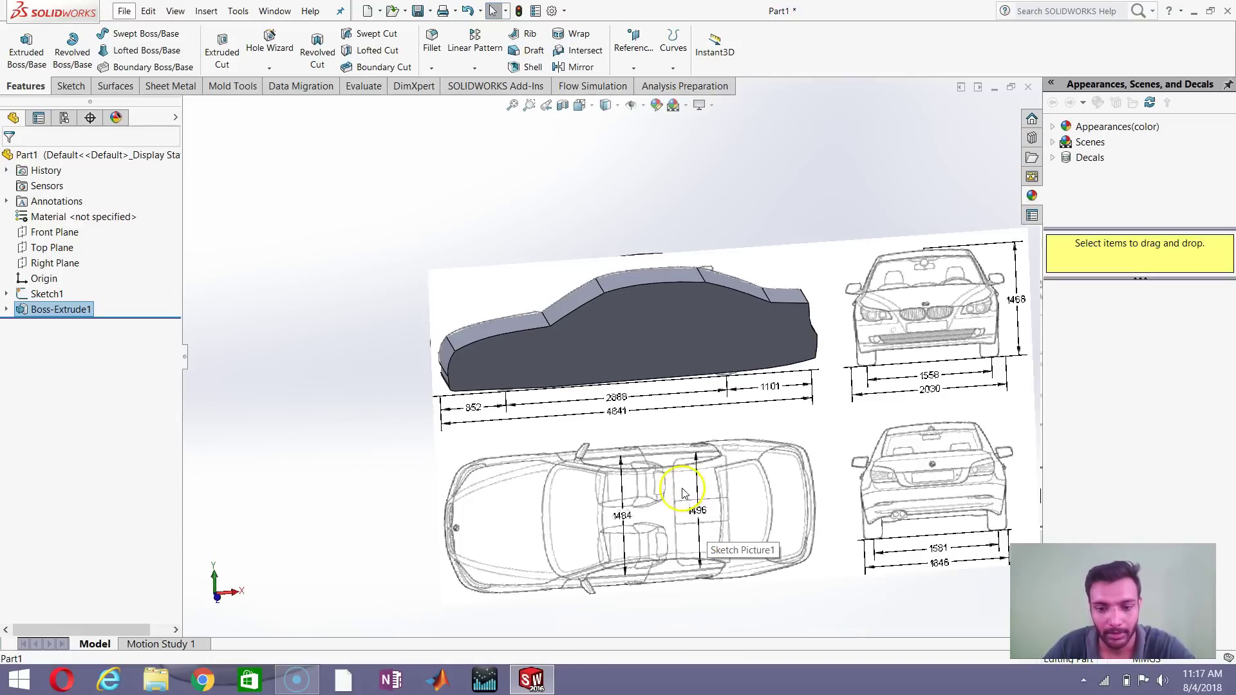
pyautogui.scroll(-2, 682, 547)
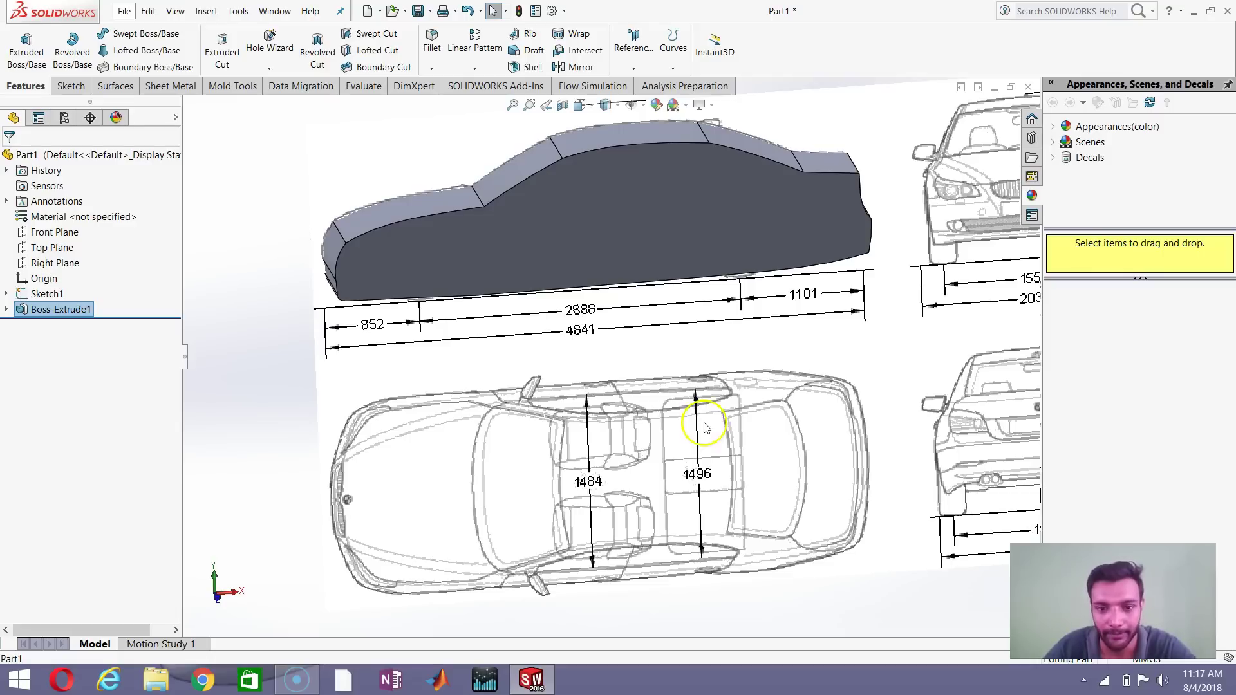
pyautogui.scroll(1, 706, 428)
pyautogui.moveTo(448, 367)
pyautogui.mouseDown(button='middle')
pyautogui.moveTo(544, 356)
pyautogui.moveTo(620, 221)
pyautogui.mouseUp(button='middle')
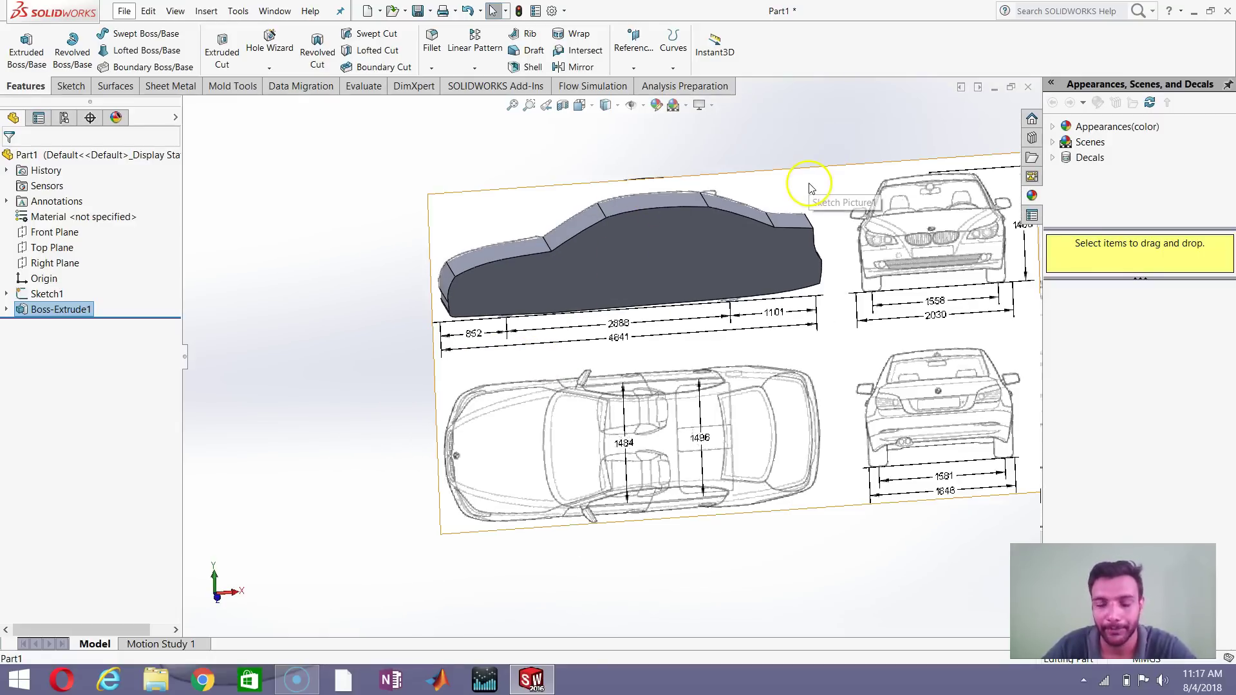
pyautogui.scroll(3, 781, 264)
pyautogui.scroll(-3, 785, 219)
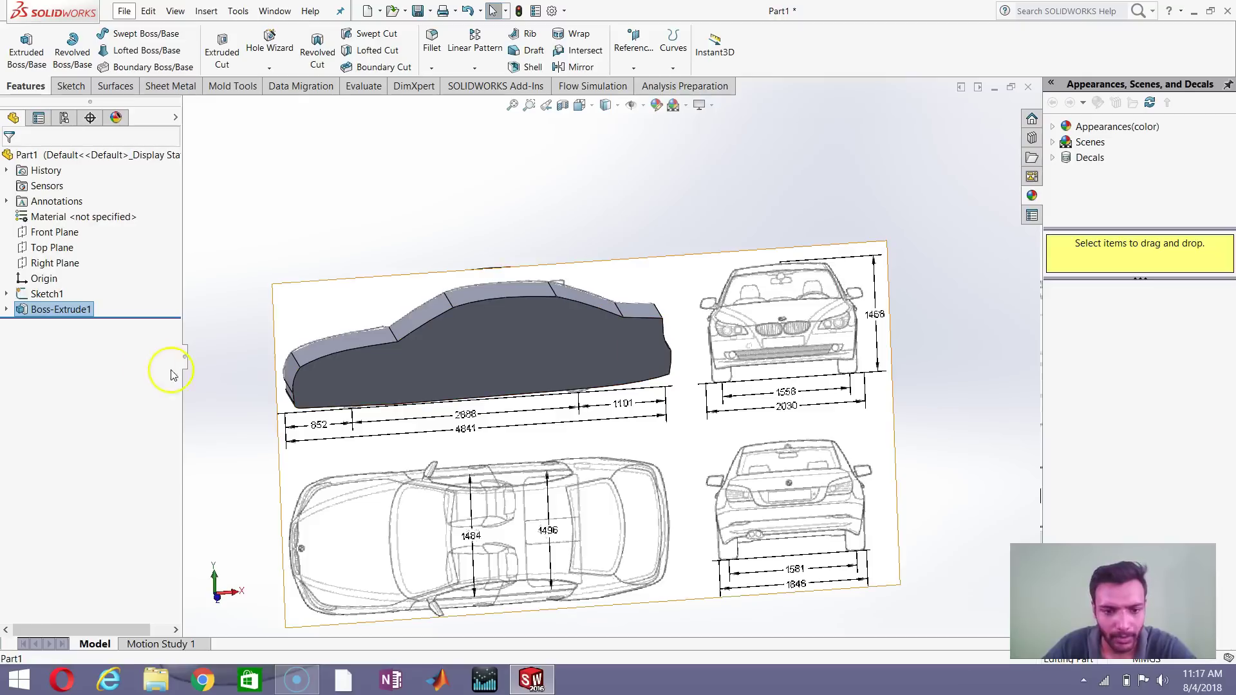
pyautogui.scroll(-2, 483, 428)
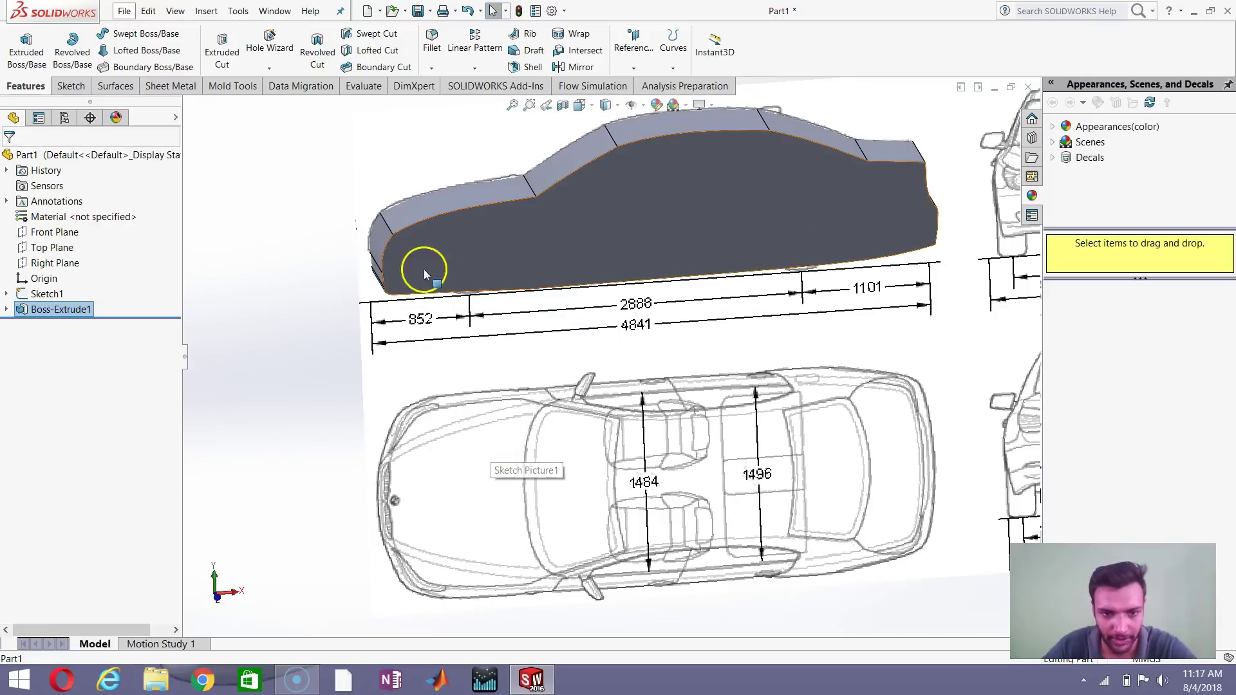
pyautogui.scroll(3, 502, 349)
pyautogui.moveTo(530, 353); pyautogui.dragTo(607, 284, button='middle')
pyautogui.moveTo(367, 337)
pyautogui.mouseDown(button='middle')
pyautogui.moveTo(463, 335)
pyautogui.moveTo(430, 339)
pyautogui.mouseUp(button='middle')
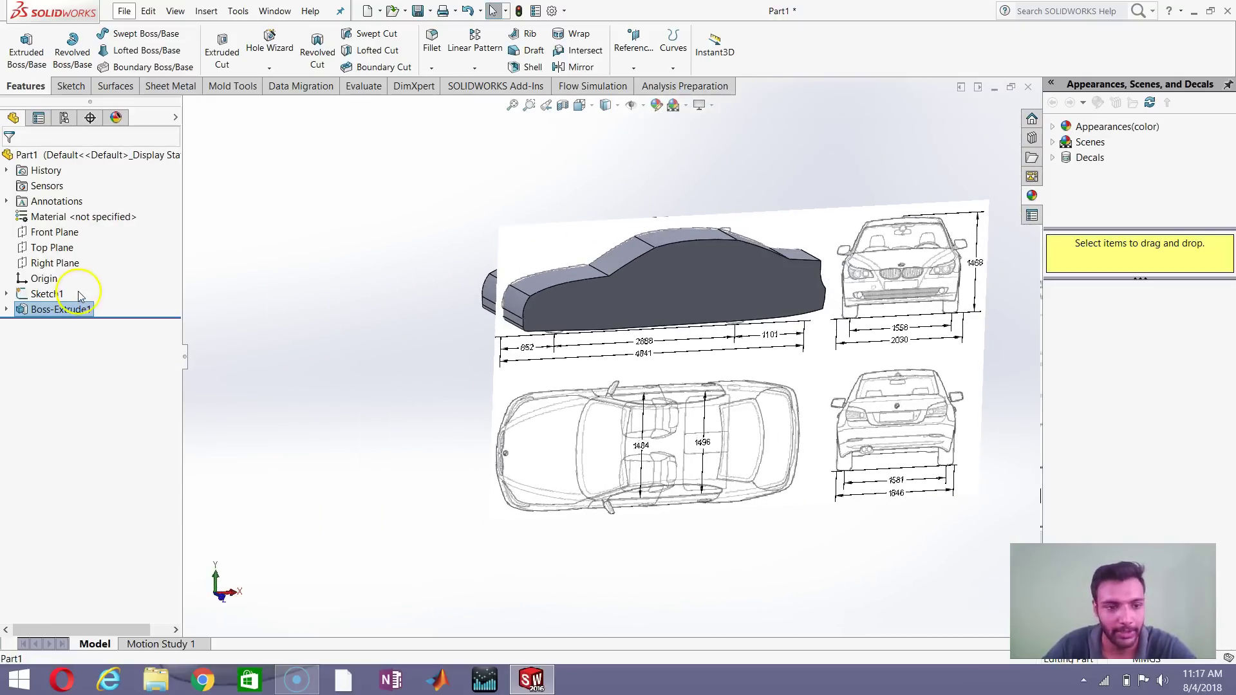
pyautogui.hotkey('ctrl', 'Left')
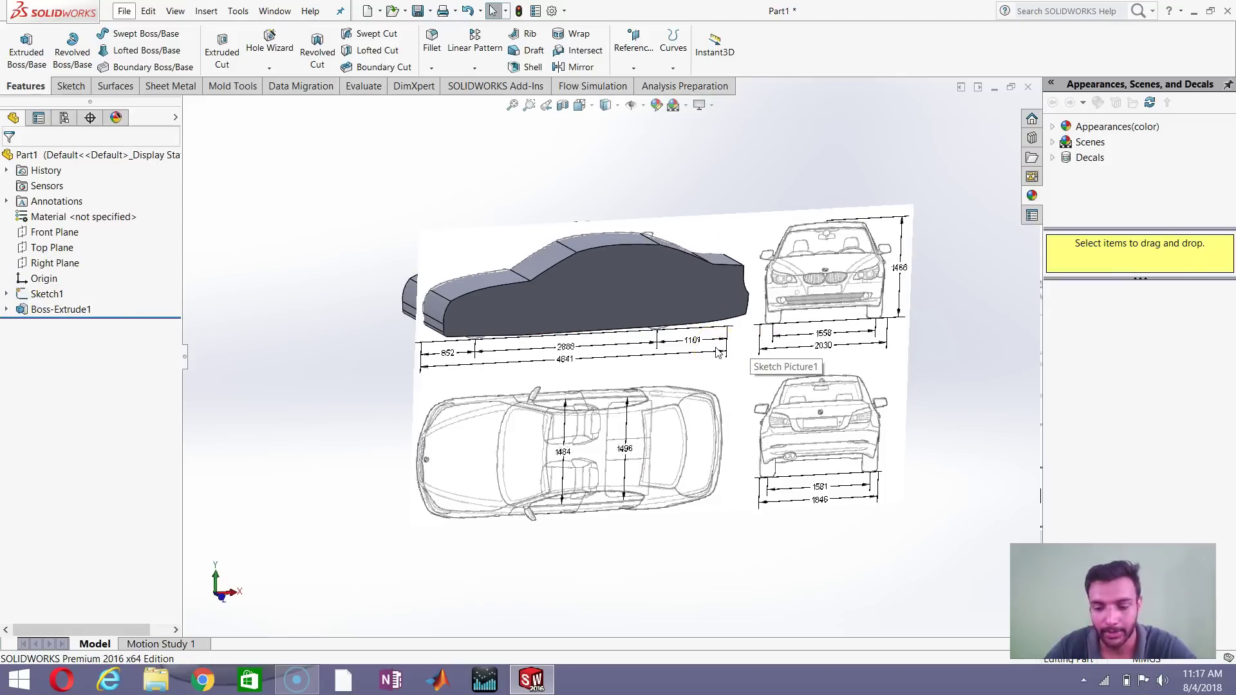
# Step: Start a new sketch on the Front Plane viewed face-on, and hide the extruded car body to expose the blueprint
pyautogui.click(63, 233)
pyautogui.click(72, 211)
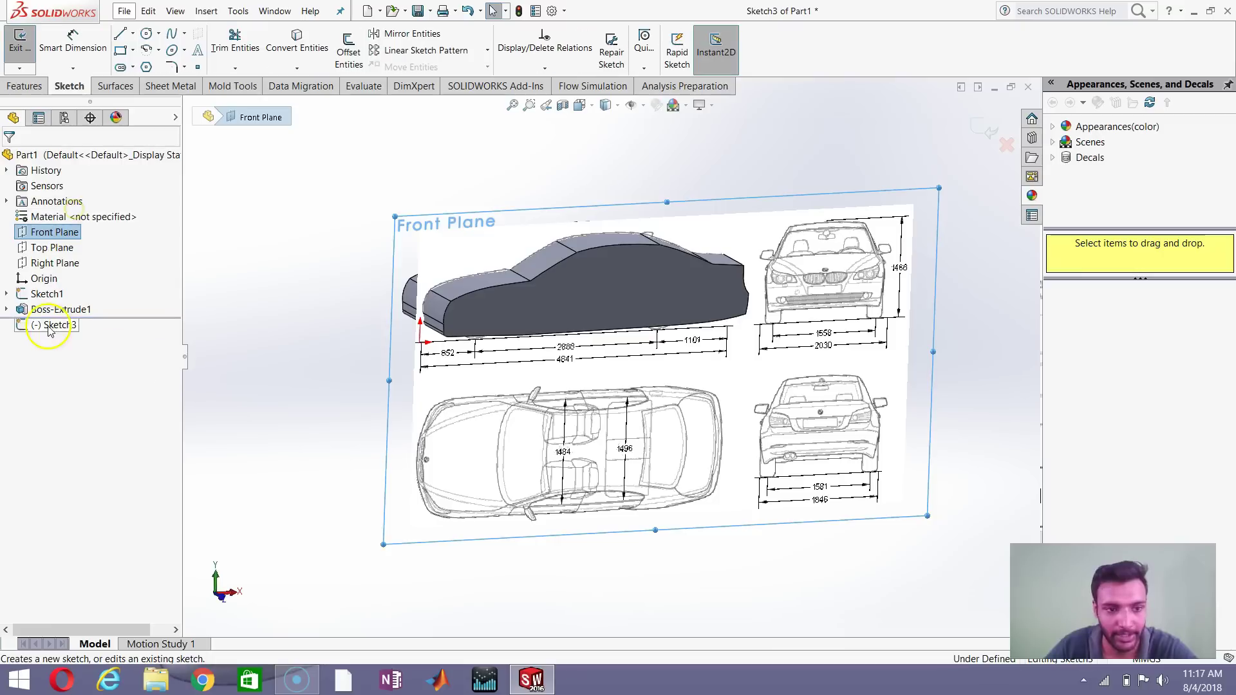
pyautogui.rightClick(46, 326)
pyautogui.click(72, 308)
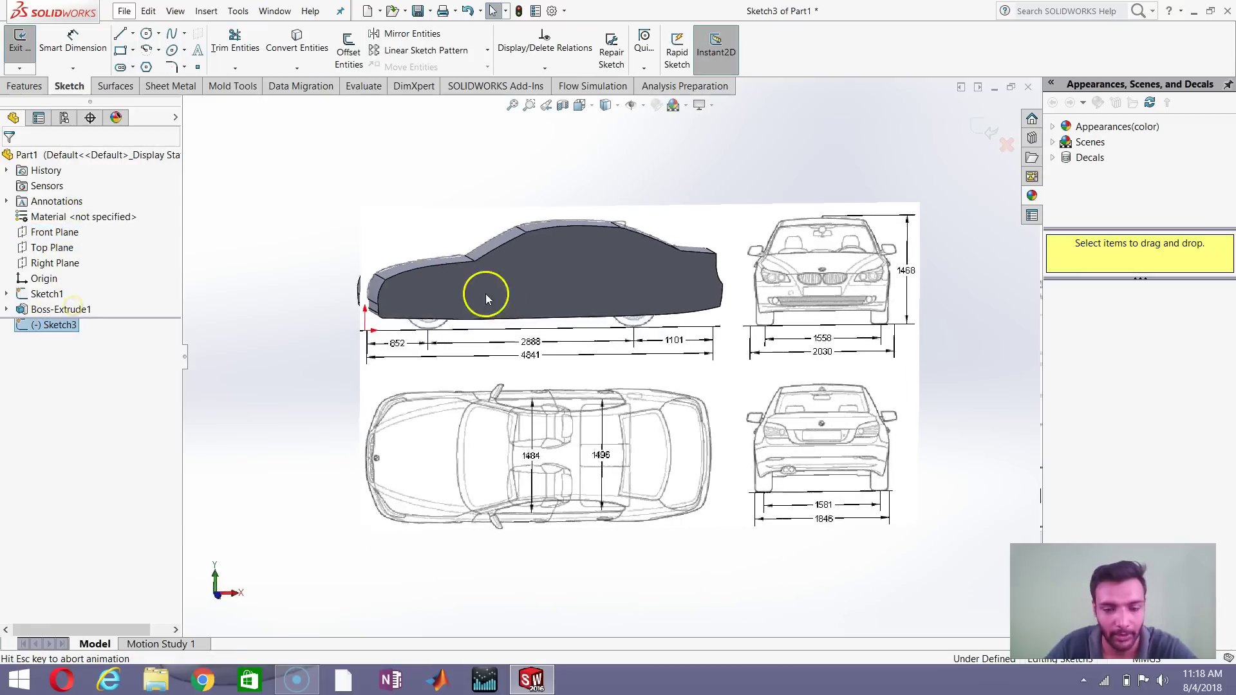
pyautogui.scroll(-5, 485, 294)
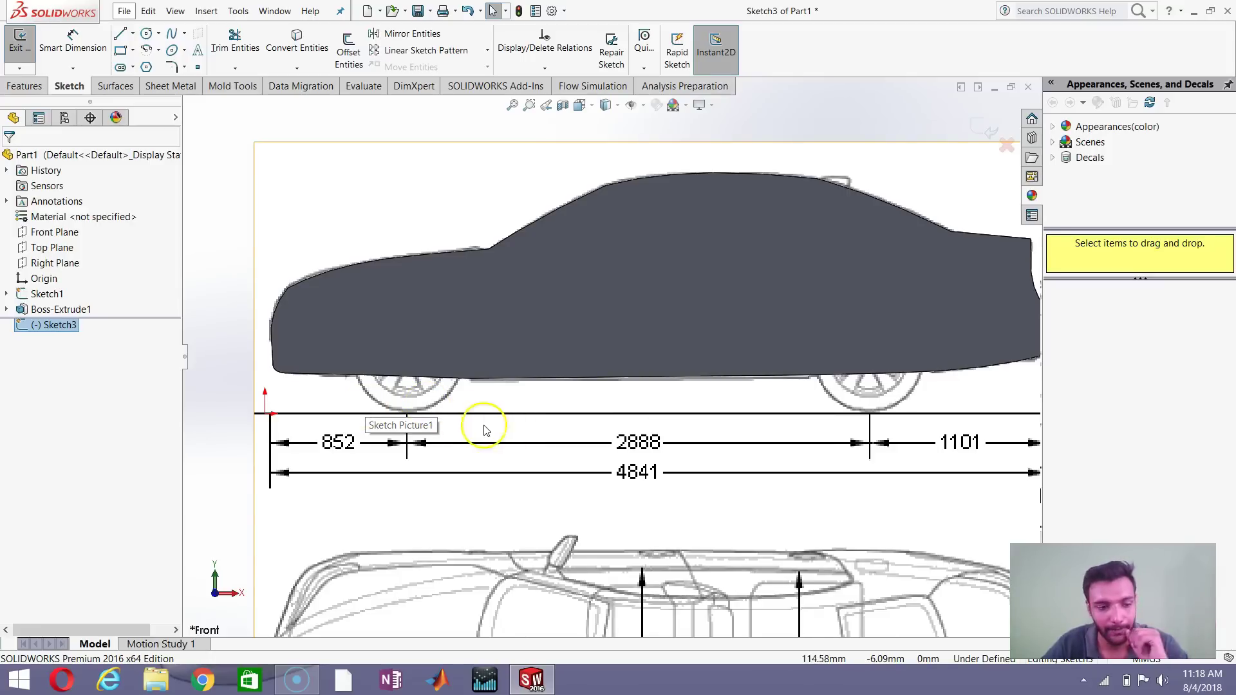
pyautogui.rightClick(63, 309)
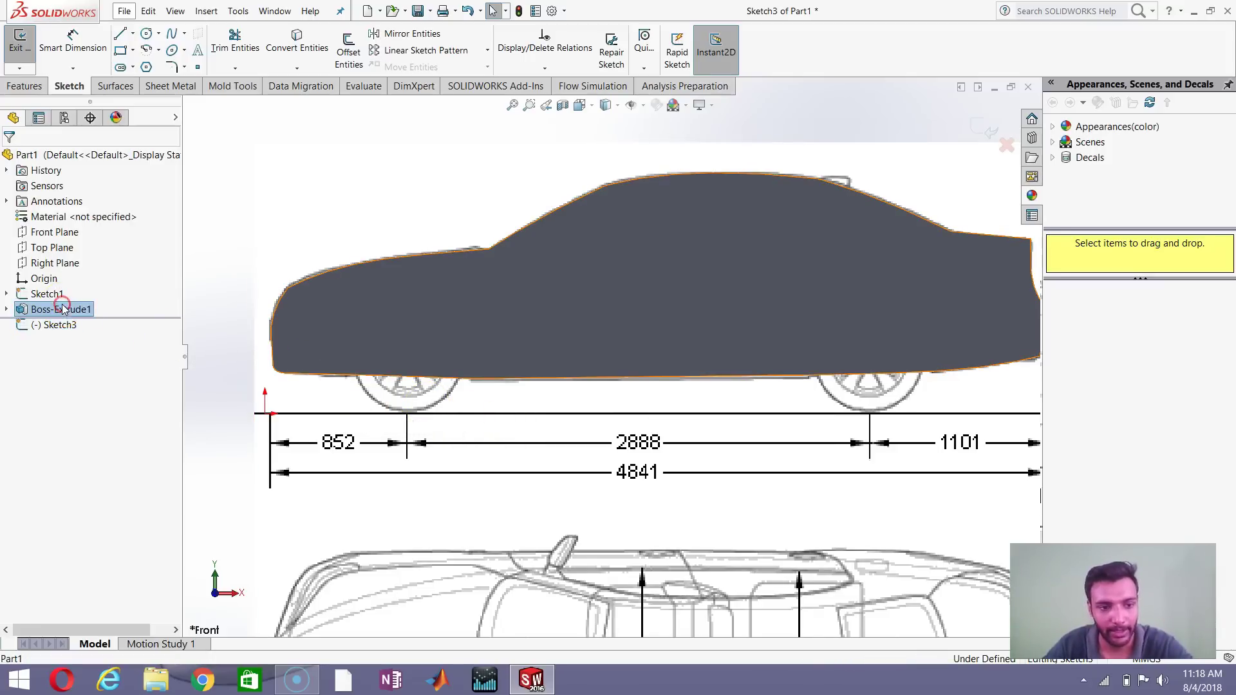
pyautogui.click(74, 295)
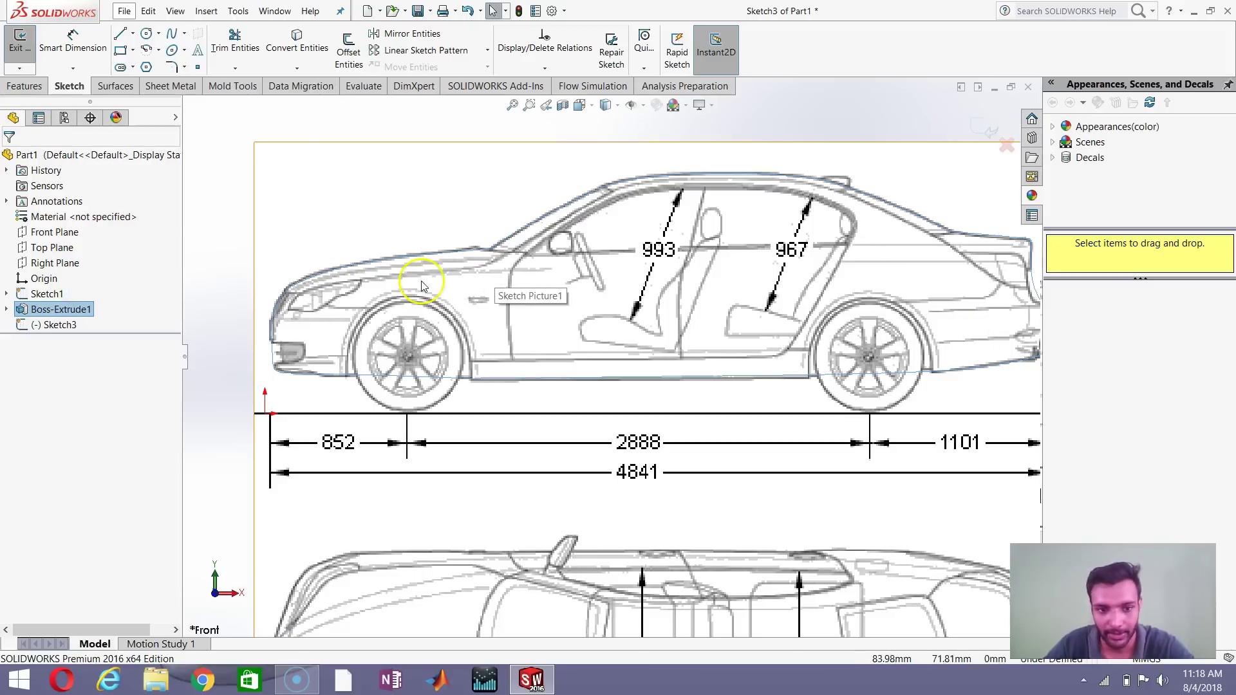
# Step: Sketch a circle of about 32 mm radius centred on the front wheel's hub, along the inner line of the wheel arch
pyautogui.click(147, 35)
pyautogui.scroll(-4, 399, 354)
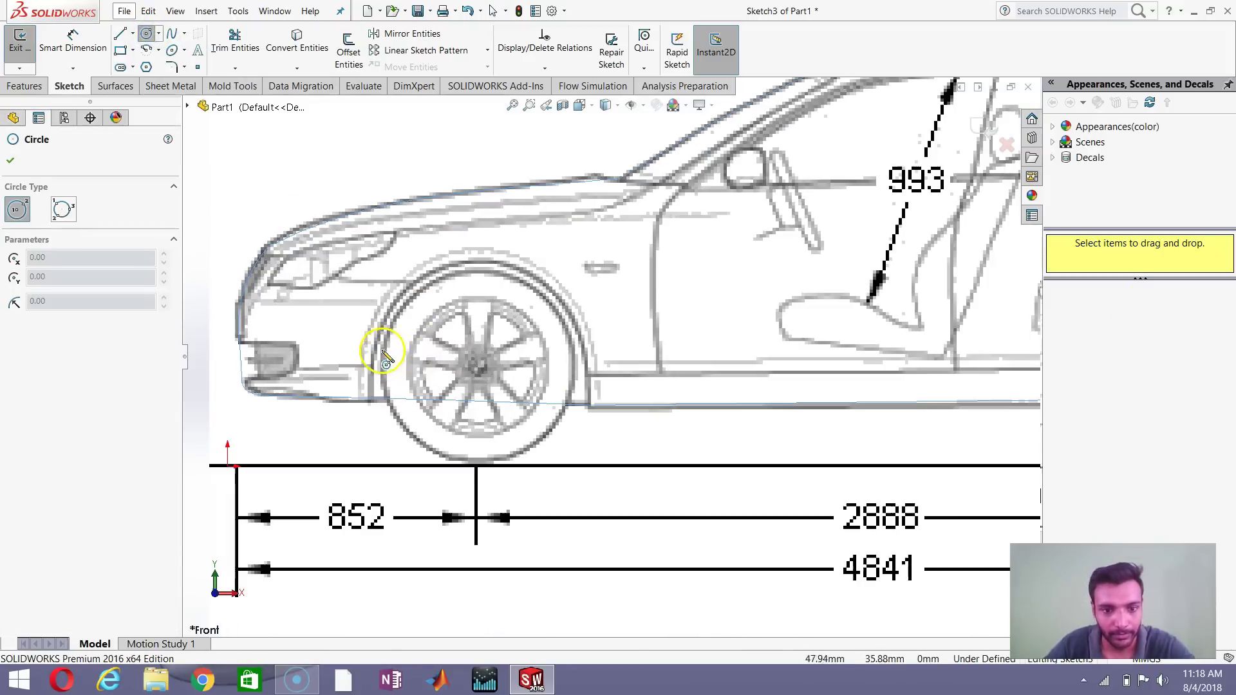
pyautogui.click(479, 367)
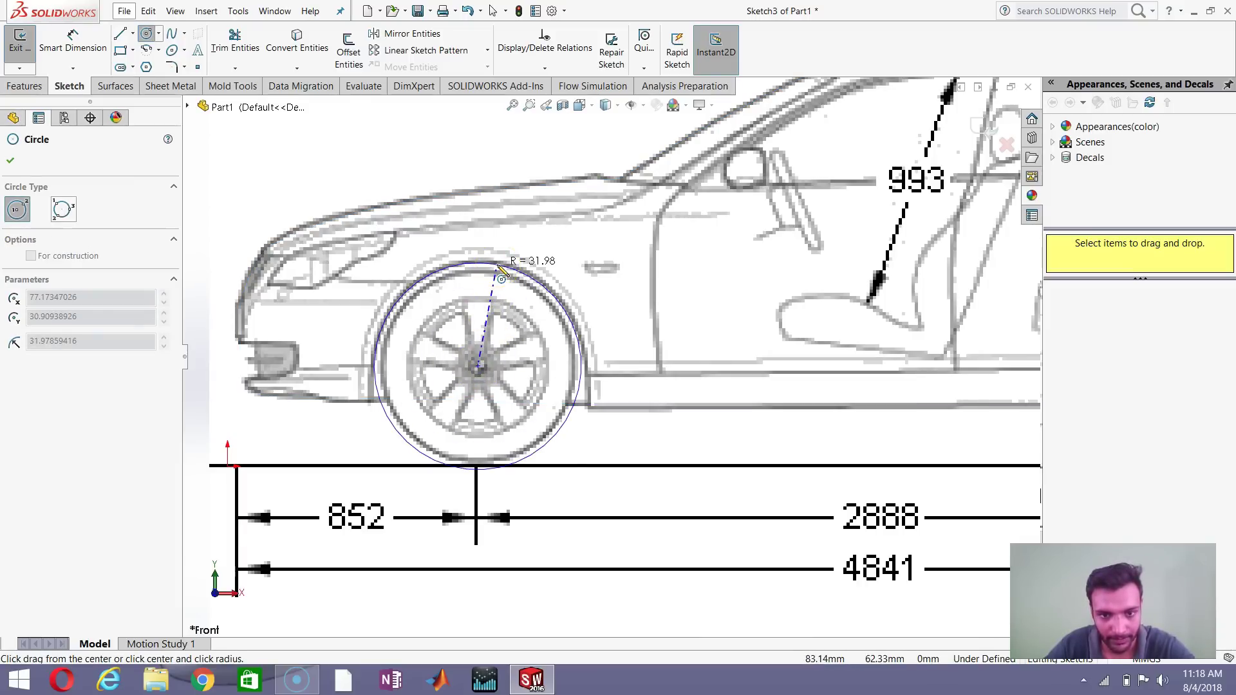
pyautogui.click(502, 273)
# Step: Sketch a circle of about 34.7 mm radius centred on the rear wheel's hub, level with the front circle's centre, around the wheel arch
pyautogui.scroll(2, 590, 499)
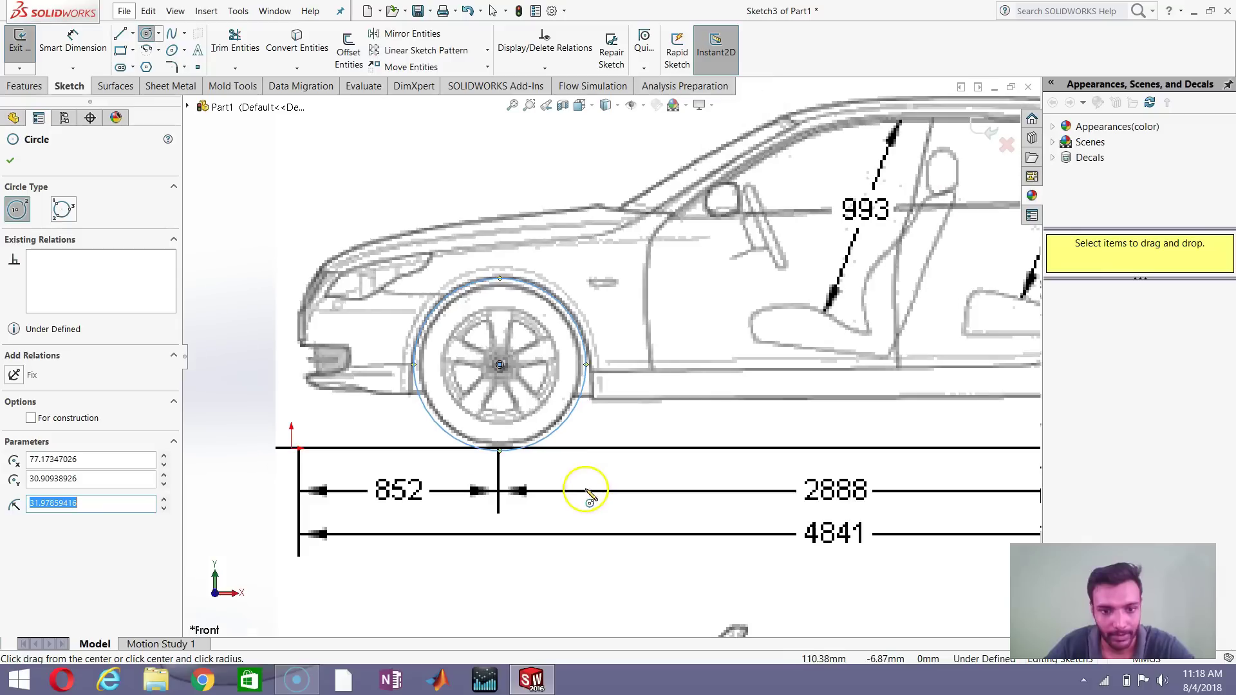
pyautogui.scroll(4, 589, 499)
pyautogui.scroll(-5, 798, 355)
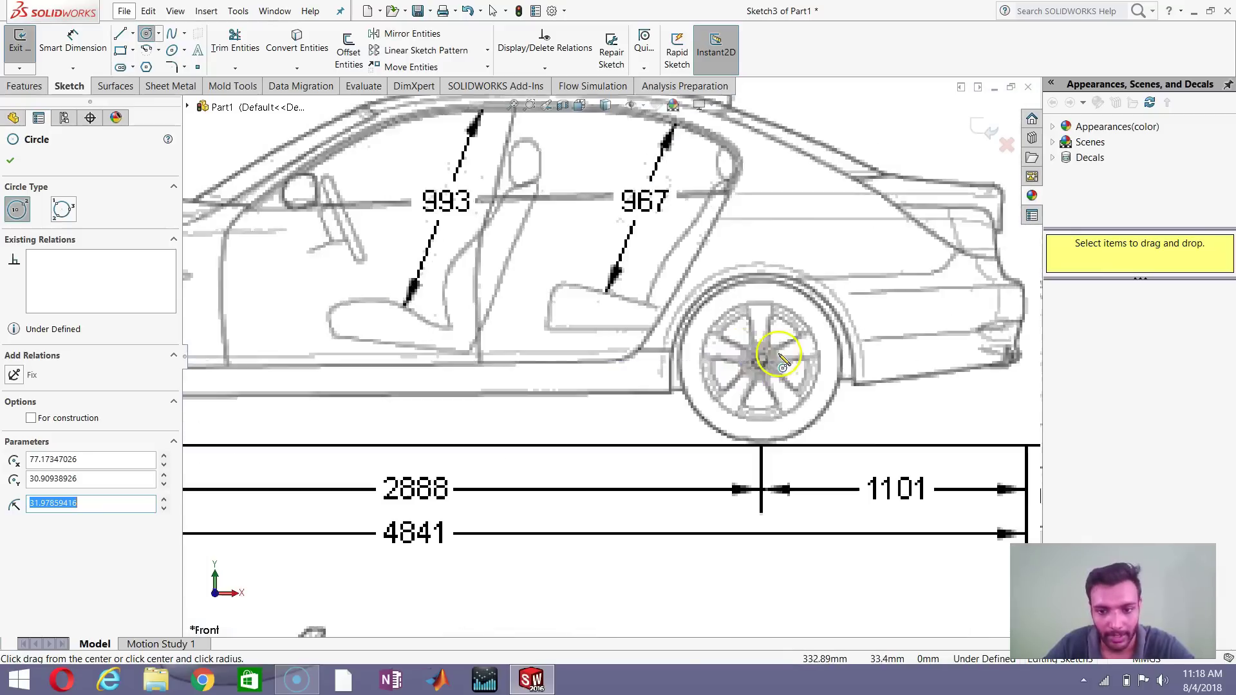
pyautogui.scroll(-3, 781, 361)
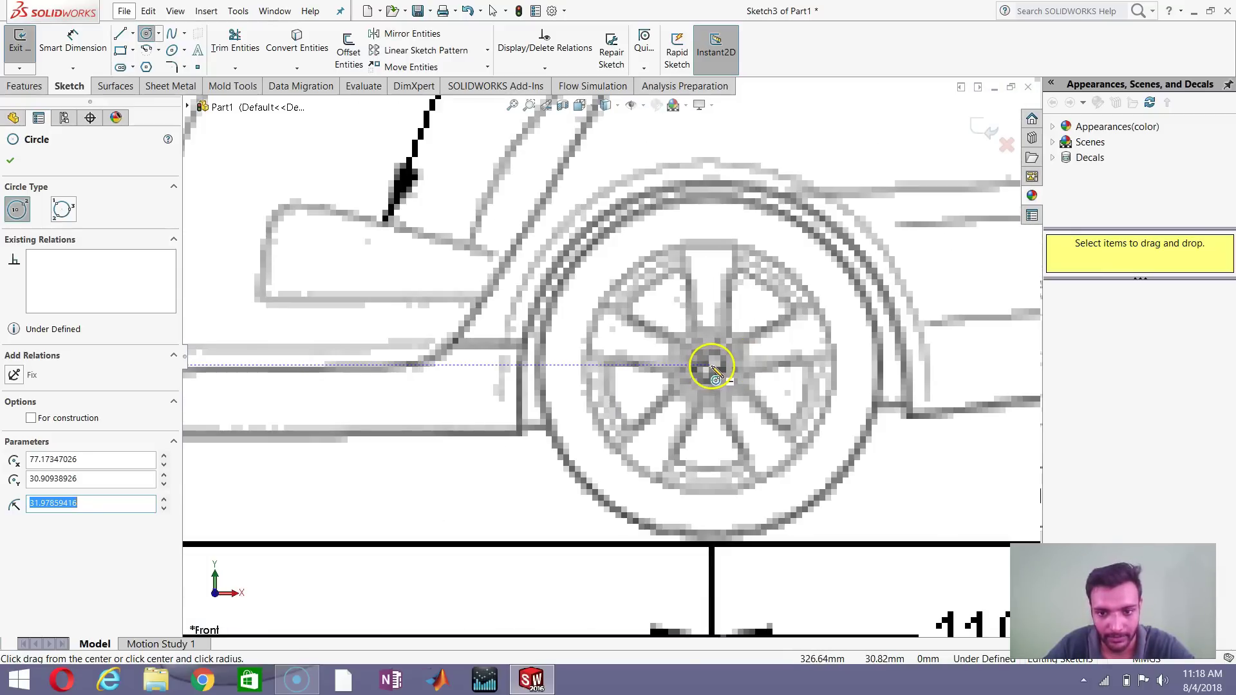
pyautogui.click(712, 366)
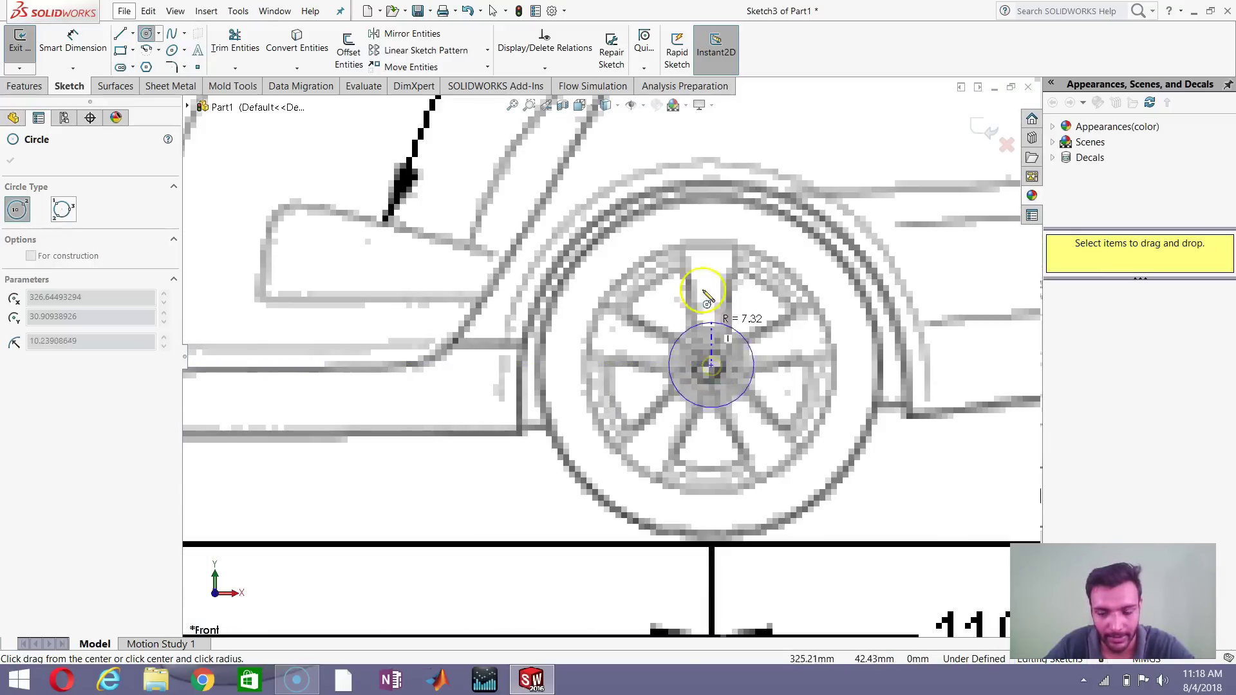
pyautogui.click(719, 168)
pyautogui.scroll(5, 856, 438)
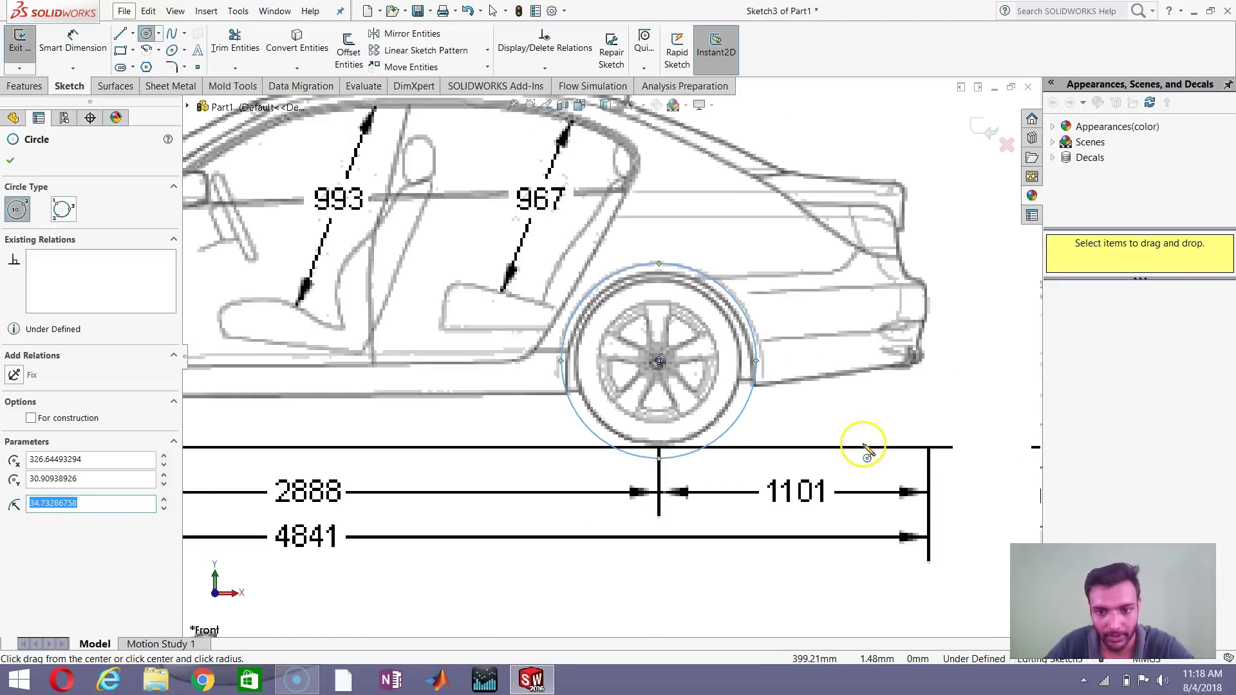
pyautogui.scroll(3, 588, 386)
pyautogui.scroll(-1, 492, 345)
pyautogui.press('Escape')
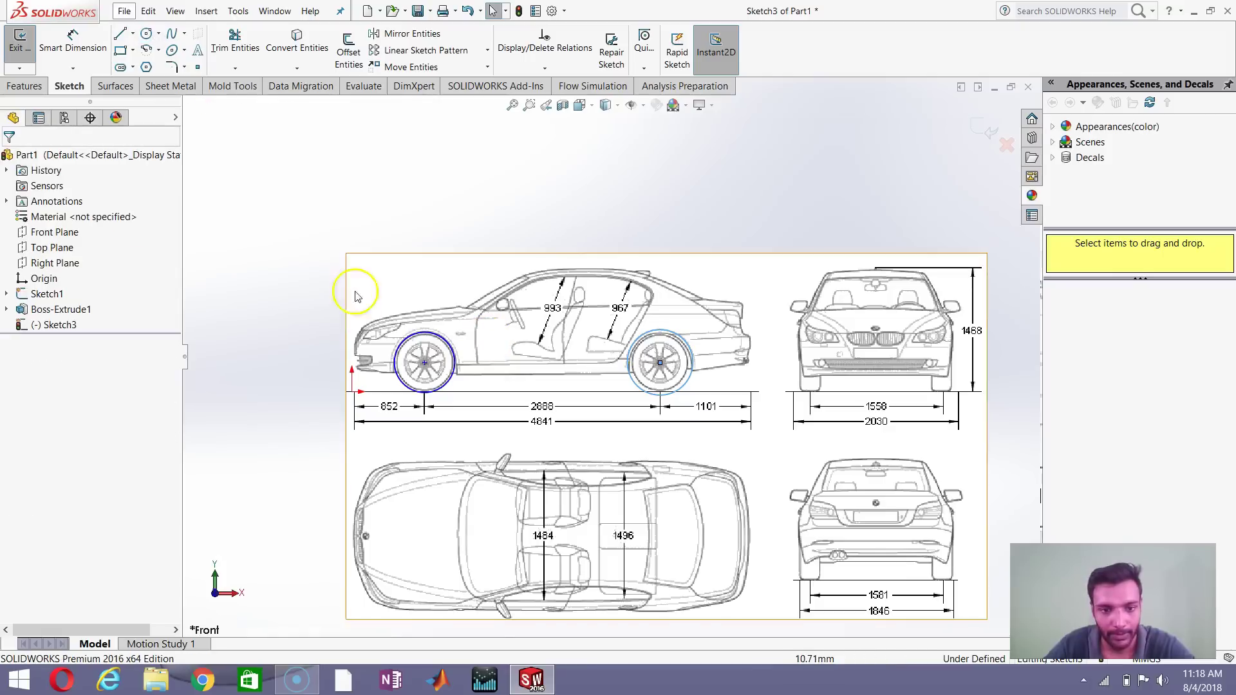
# Step: Sketch a horizontal line about 20.6 mm long across one tyre's width in the blueprint's front view
pyautogui.click(32, 86)
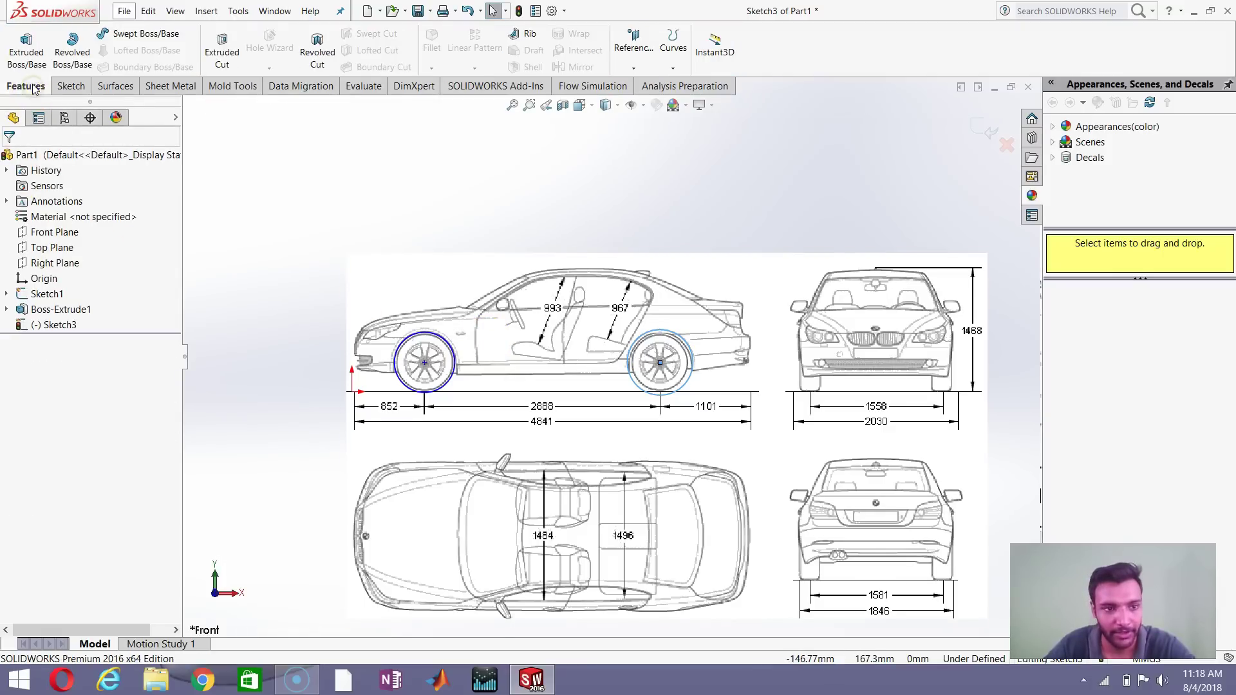
pyautogui.click(494, 277)
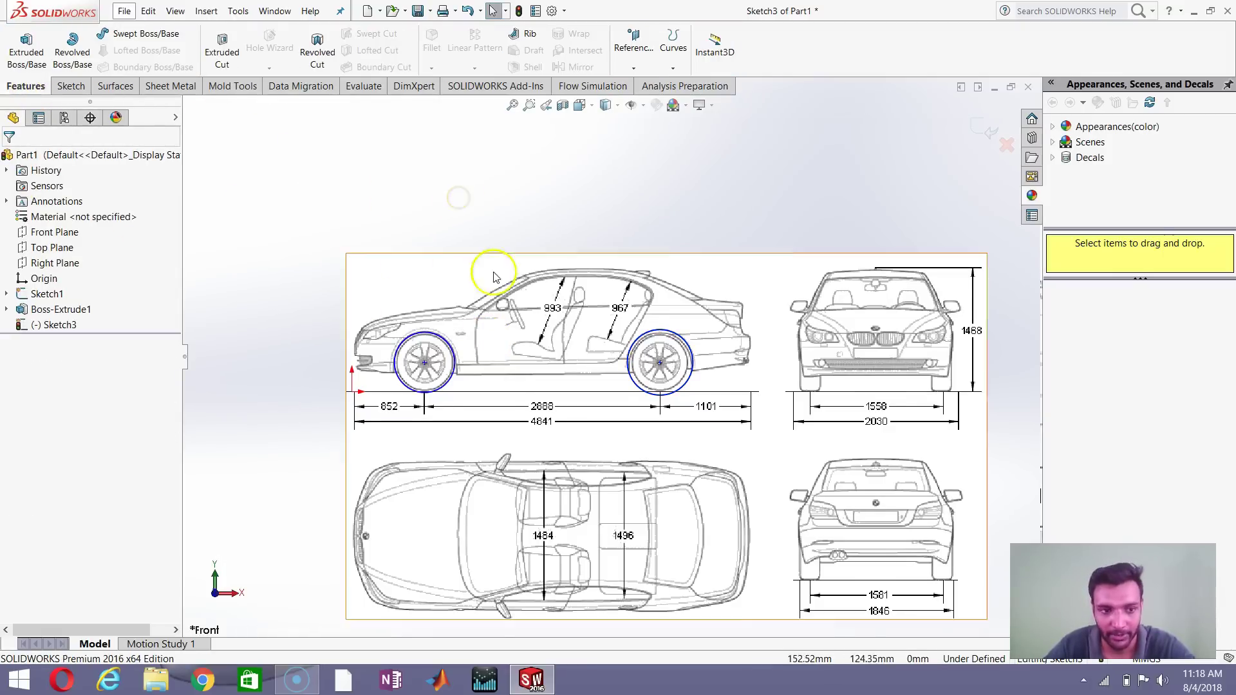
pyautogui.scroll(-5, 883, 379)
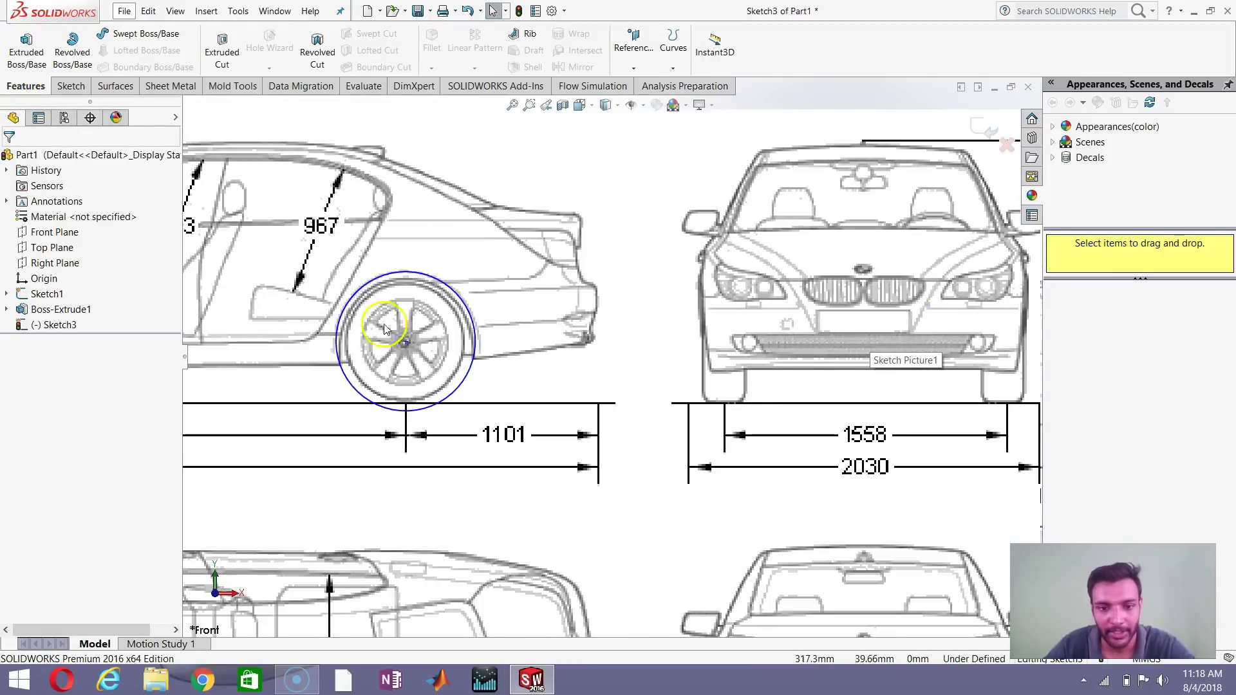
pyautogui.scroll(-3, 712, 395)
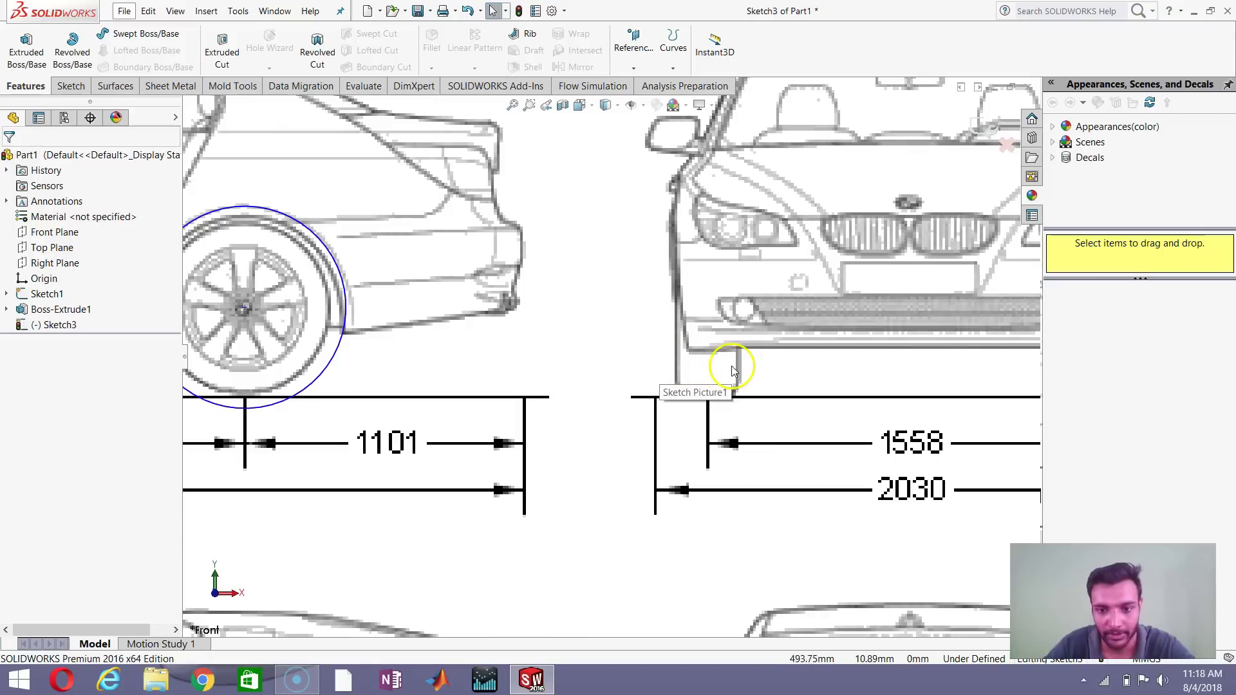
pyautogui.click(59, 324)
pyautogui.rightClick(58, 324)
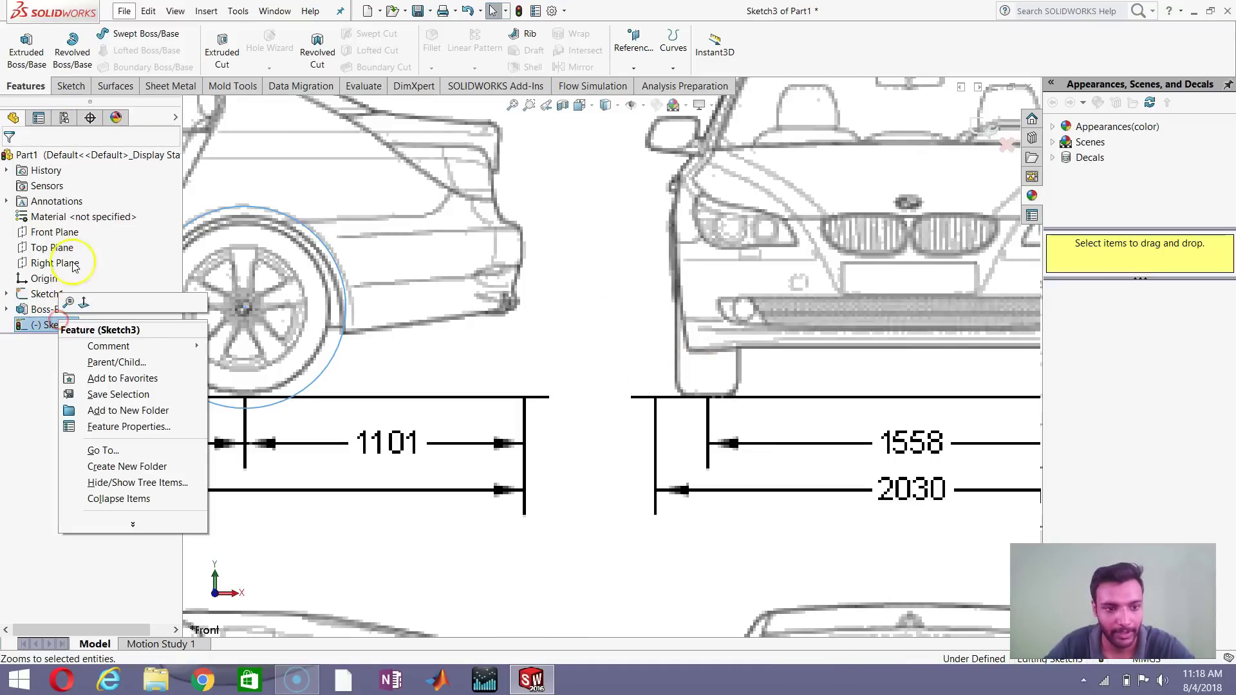
pyautogui.click(71, 92)
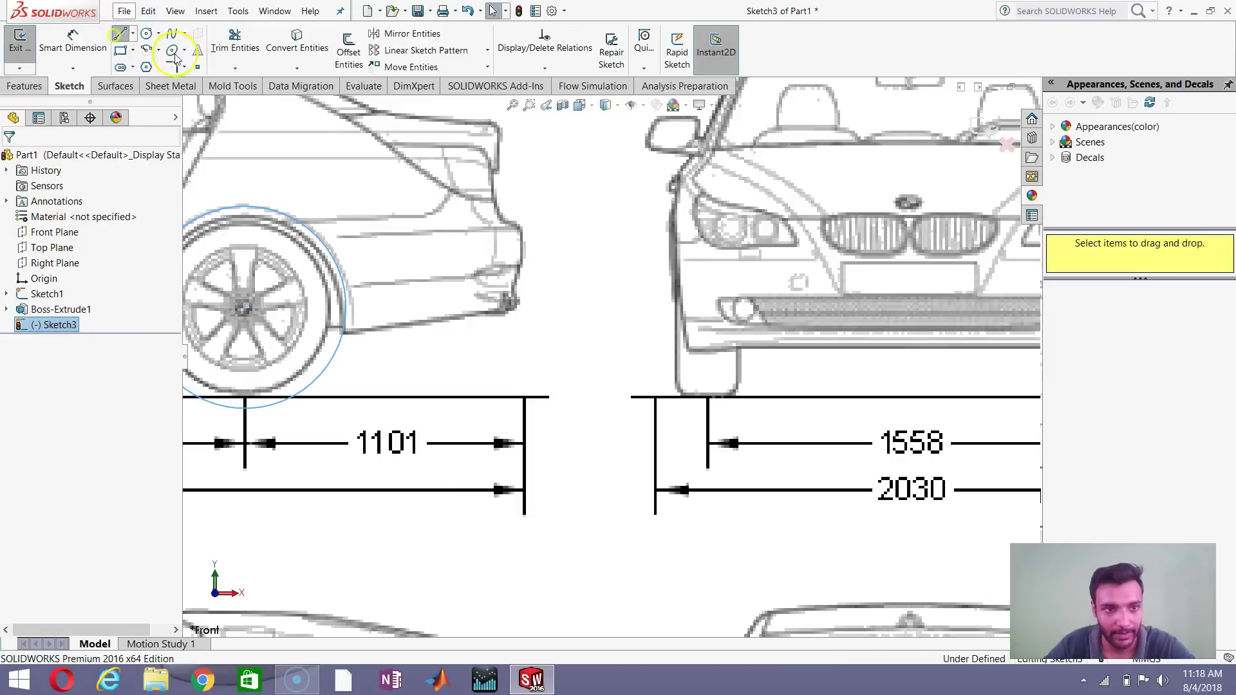
pyautogui.click(677, 369)
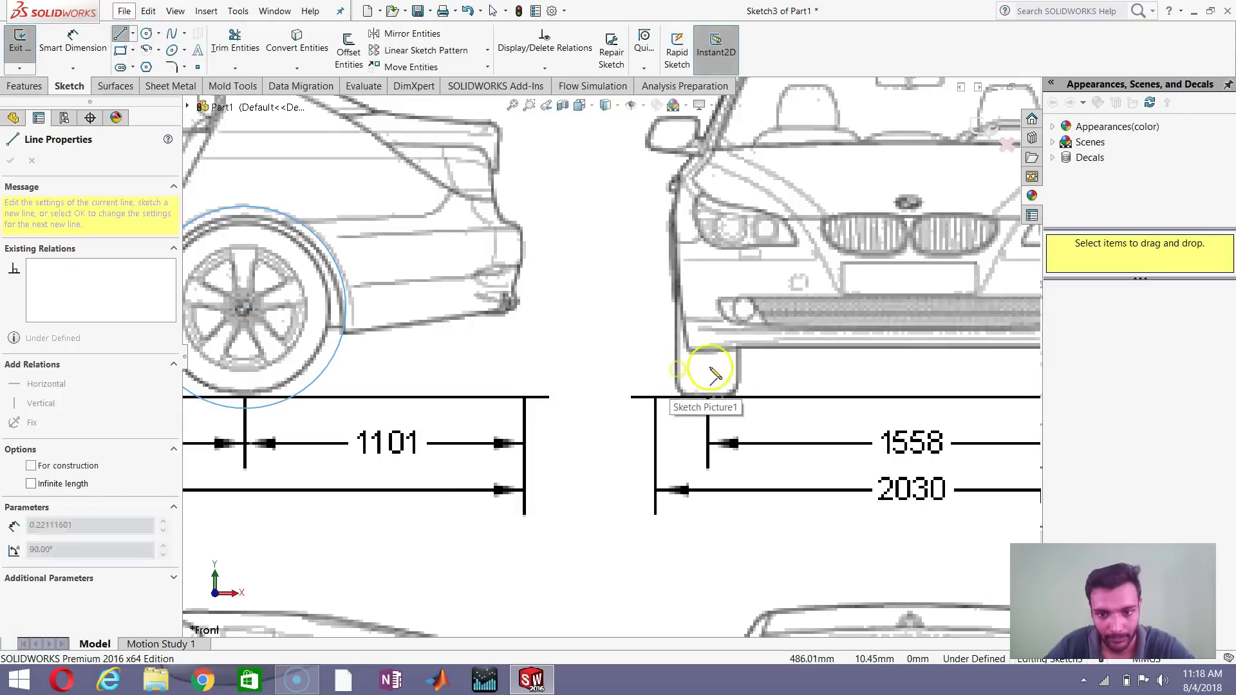
pyautogui.click(739, 373)
pyautogui.moveTo(670, 395); pyautogui.dragTo(712, 368, button='right')
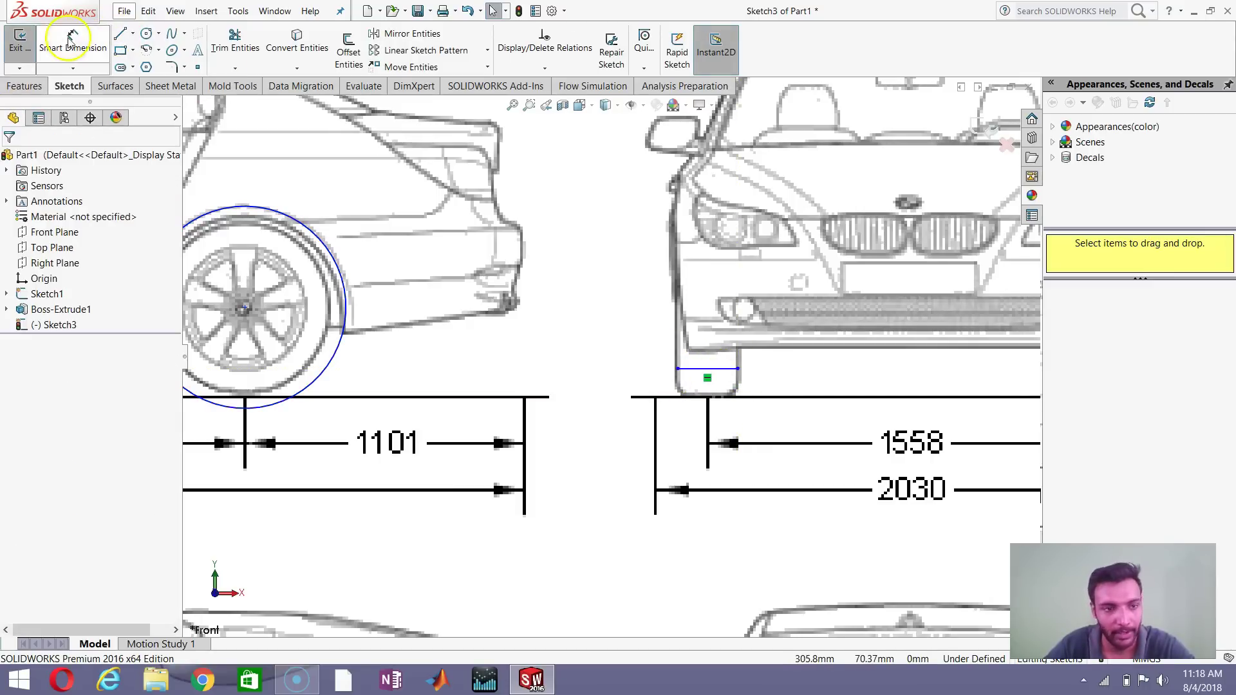
# Step: Measure the length of the line across the tyre with Smart Dimension, and delete the line
pyautogui.click(731, 374)
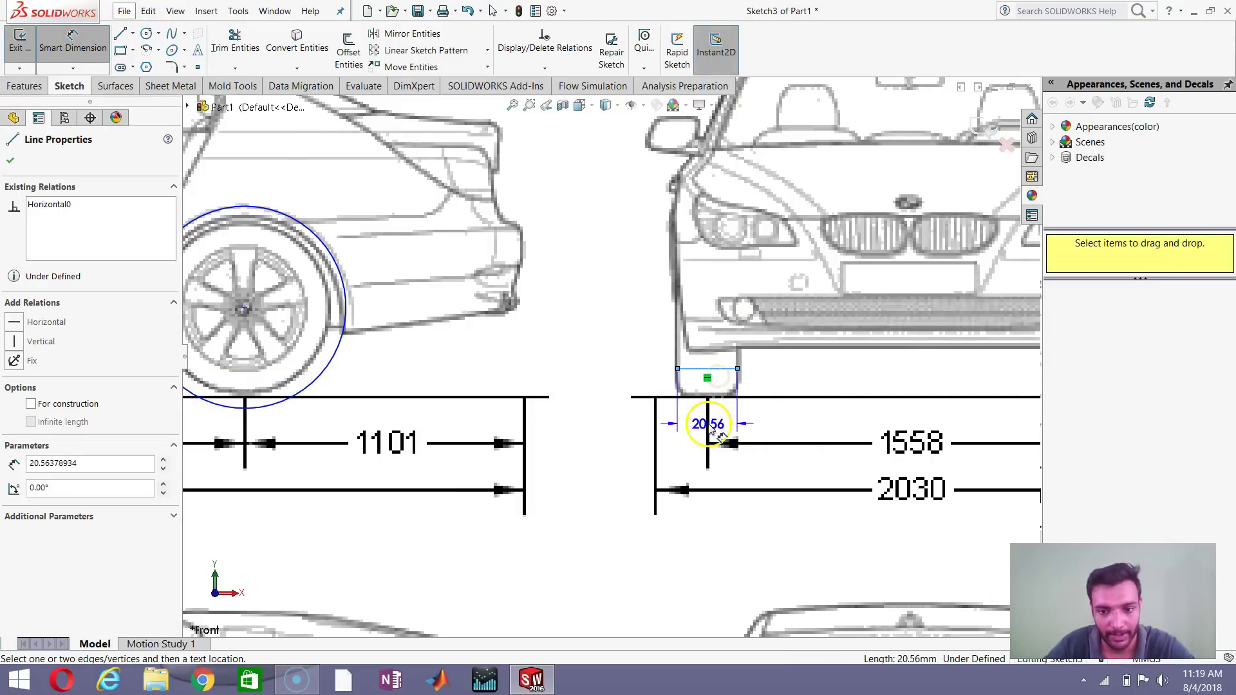
pyautogui.press('Escape')
pyautogui.click(726, 372)
pyautogui.press('Escape')
pyautogui.scroll(3, 747, 443)
pyautogui.scroll(5, 747, 443)
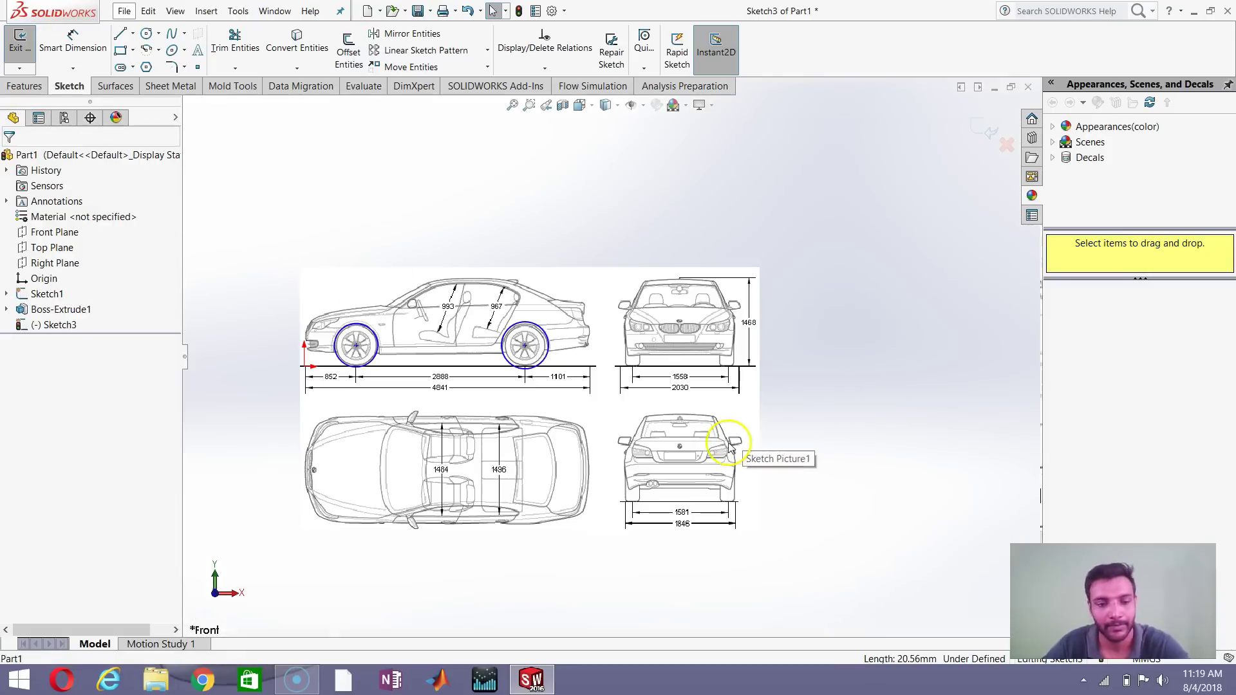
pyautogui.click(25, 85)
pyautogui.click(222, 46)
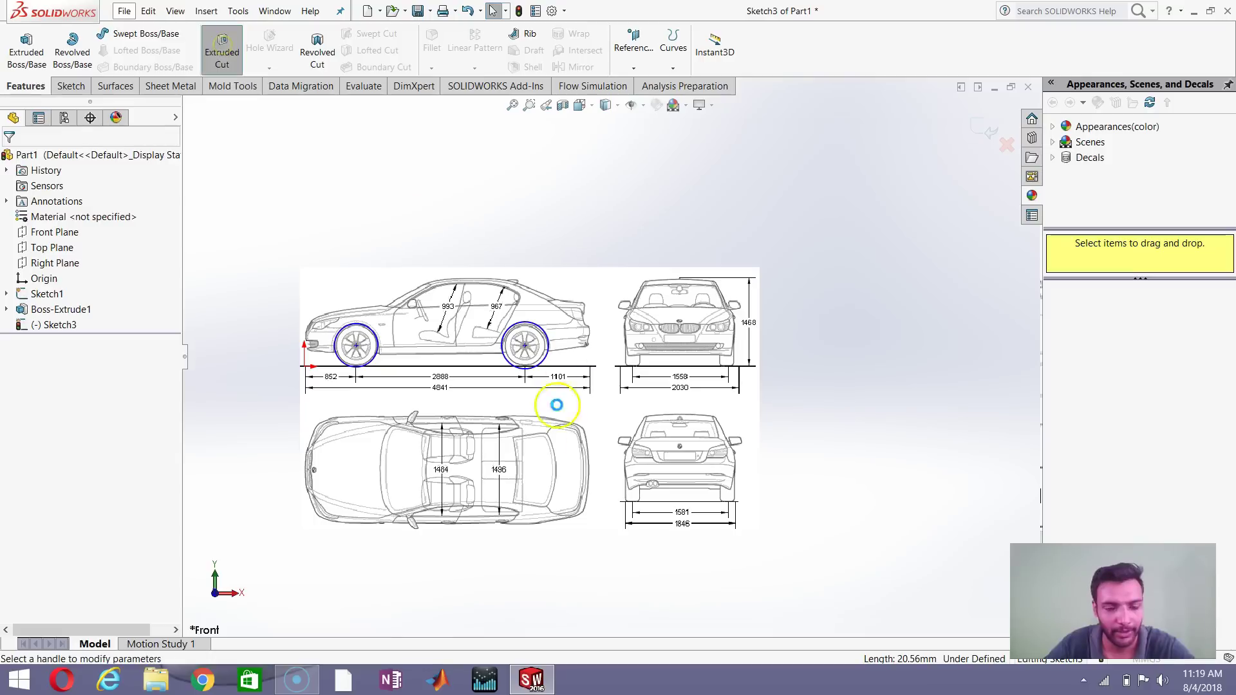
pyautogui.click(31, 161)
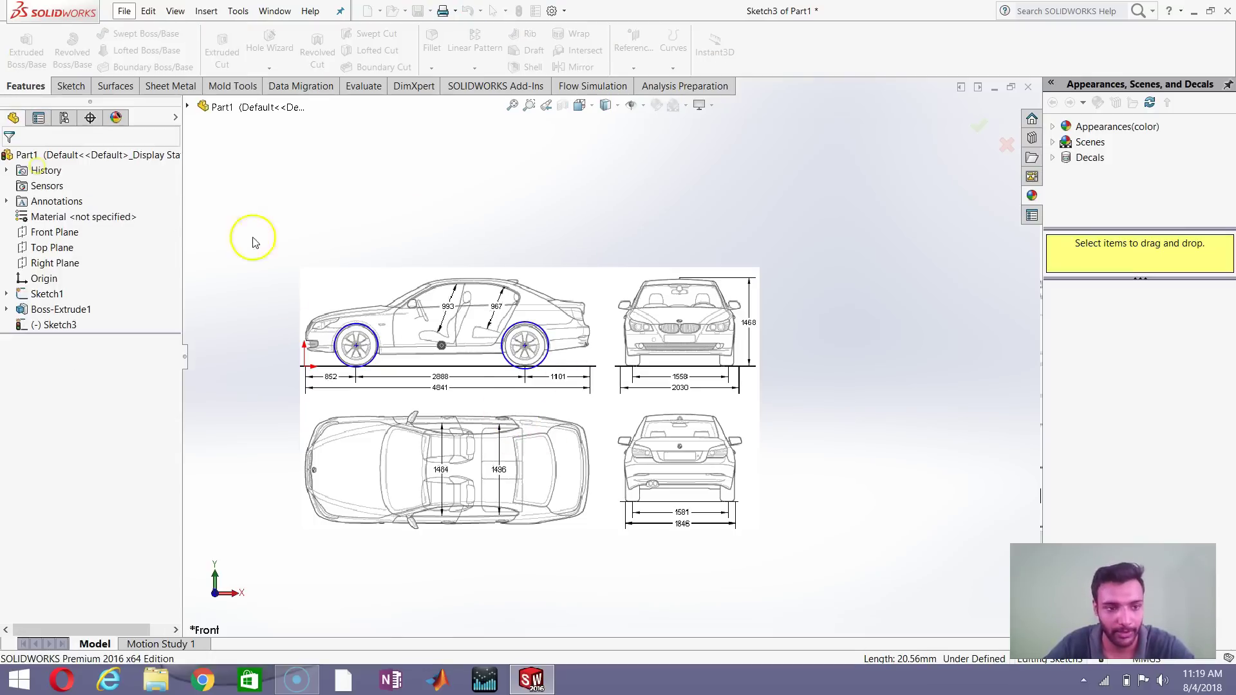
# Step: Exit the wheel arch circle sketch and show the hidden extruded car body
pyautogui.press('f')
pyautogui.moveTo(501, 379)
pyautogui.mouseDown(button='middle')
pyautogui.moveTo(612, 409)
pyautogui.moveTo(588, 414)
pyautogui.moveTo(533, 354)
pyautogui.mouseUp(button='middle')
pyautogui.scroll(-3, 551, 372)
pyautogui.scroll(3, 551, 371)
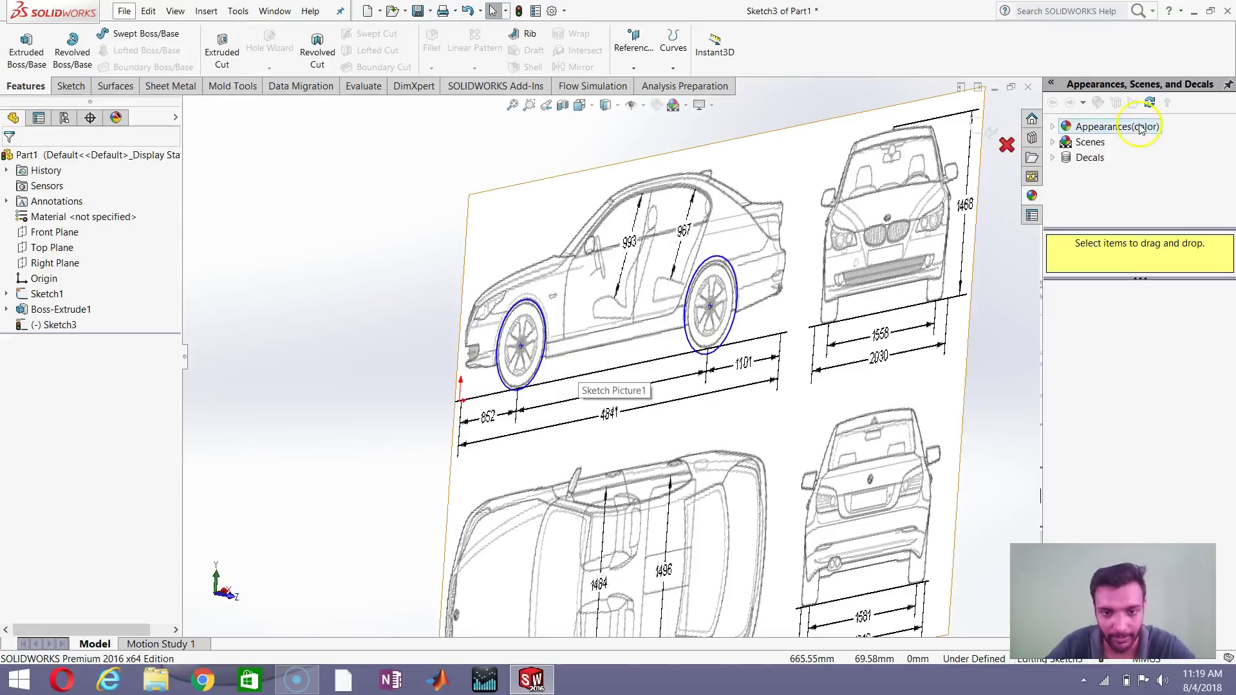
pyautogui.scroll(-2, 650, 313)
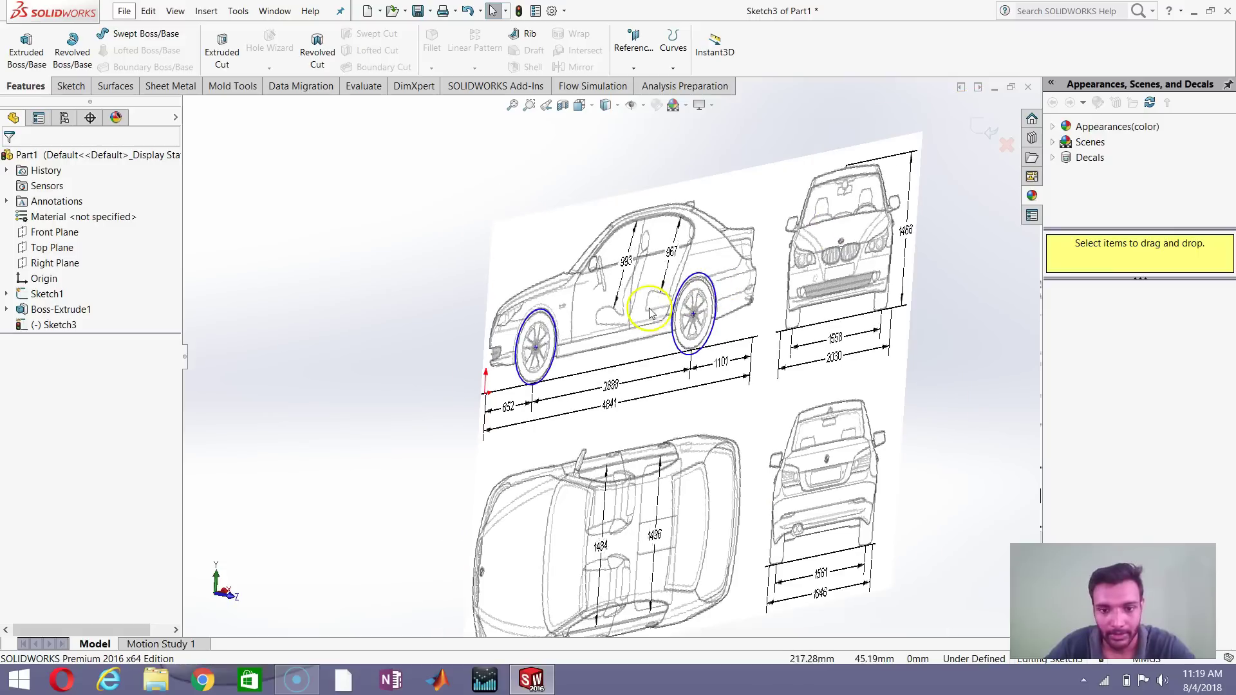
pyautogui.click(984, 126)
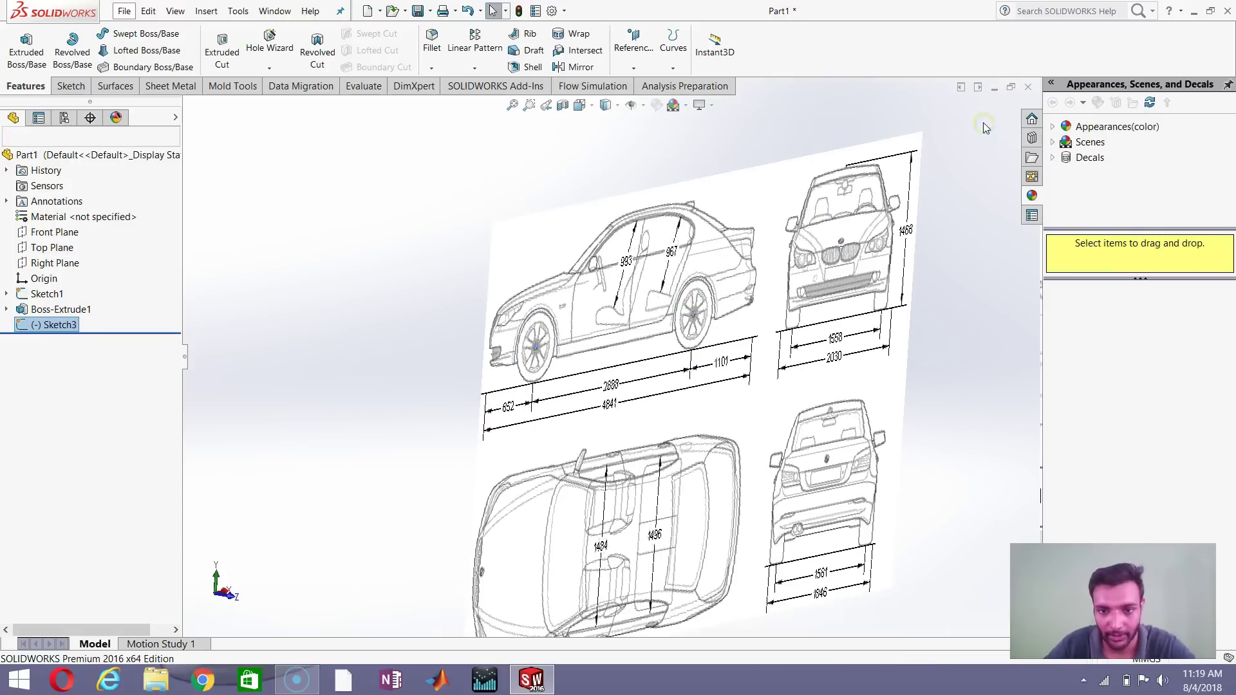
pyautogui.rightClick(72, 310)
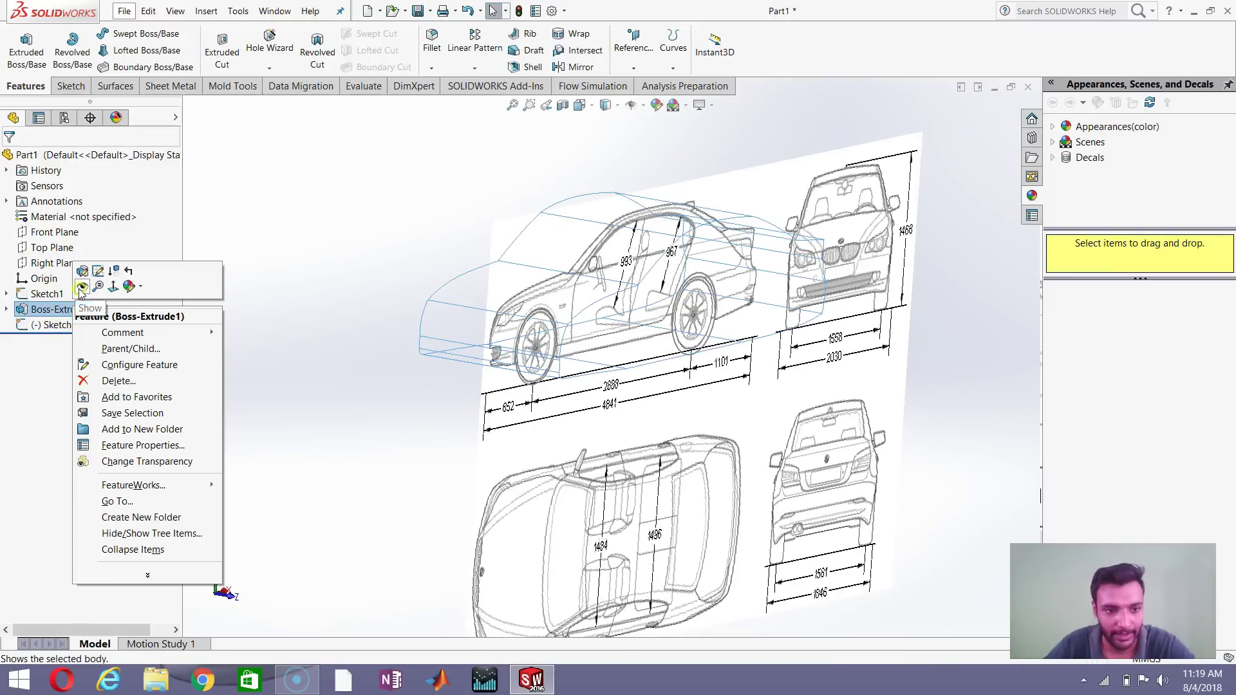
pyautogui.click(80, 290)
pyautogui.moveTo(731, 353)
pyautogui.mouseDown(button='middle')
pyautogui.moveTo(715, 335)
pyautogui.moveTo(677, 349)
pyautogui.mouseUp(button='middle')
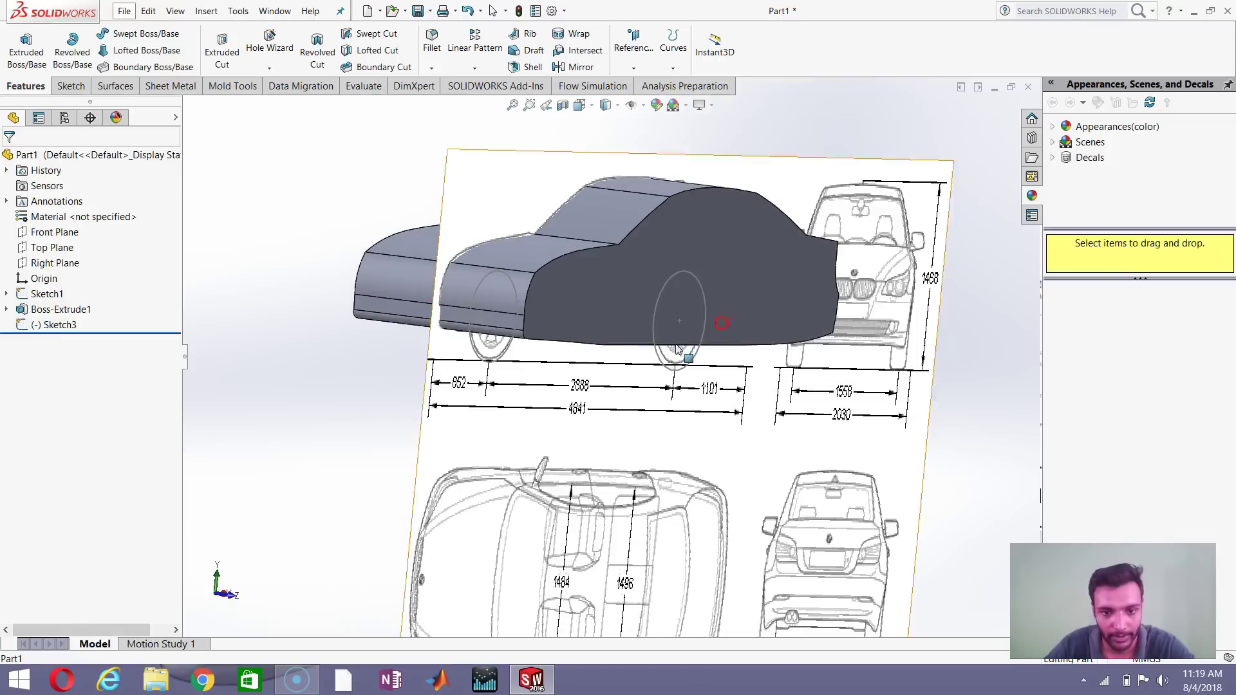
pyautogui.scroll(-2, 638, 346)
pyautogui.scroll(4, 586, 346)
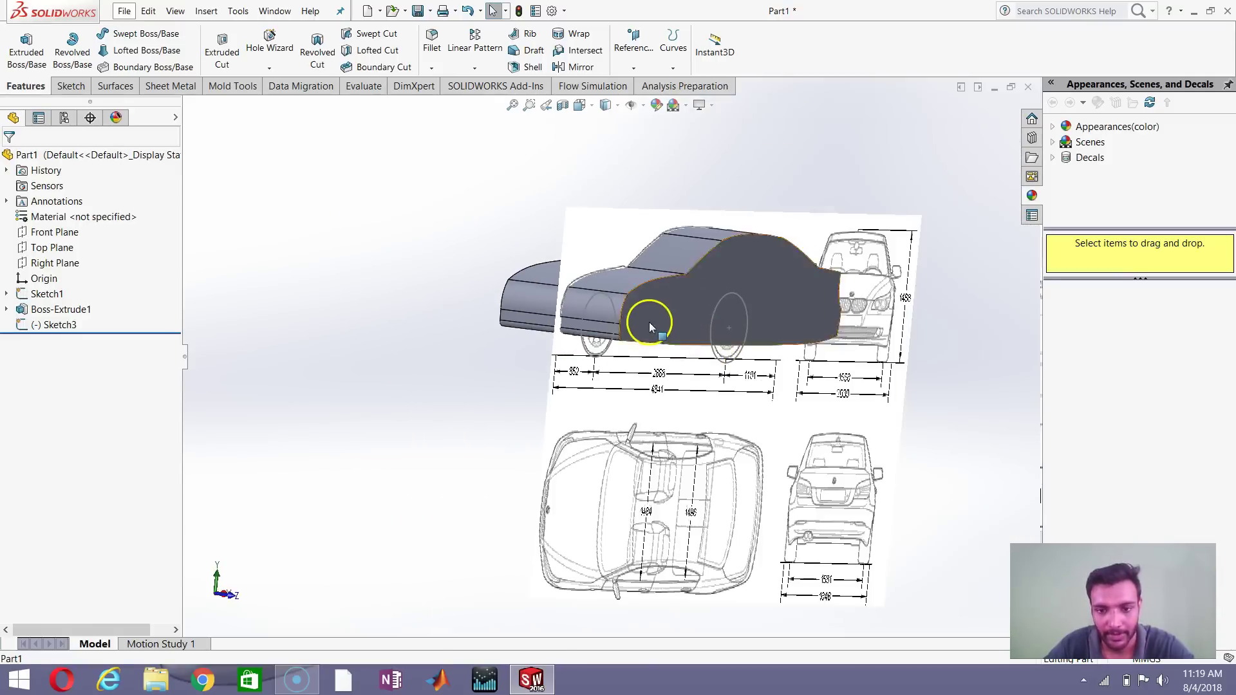
pyautogui.scroll(-2, 649, 322)
# Step: Start a new sketch on the flat side face of the extruded car body
pyautogui.click(743, 266)
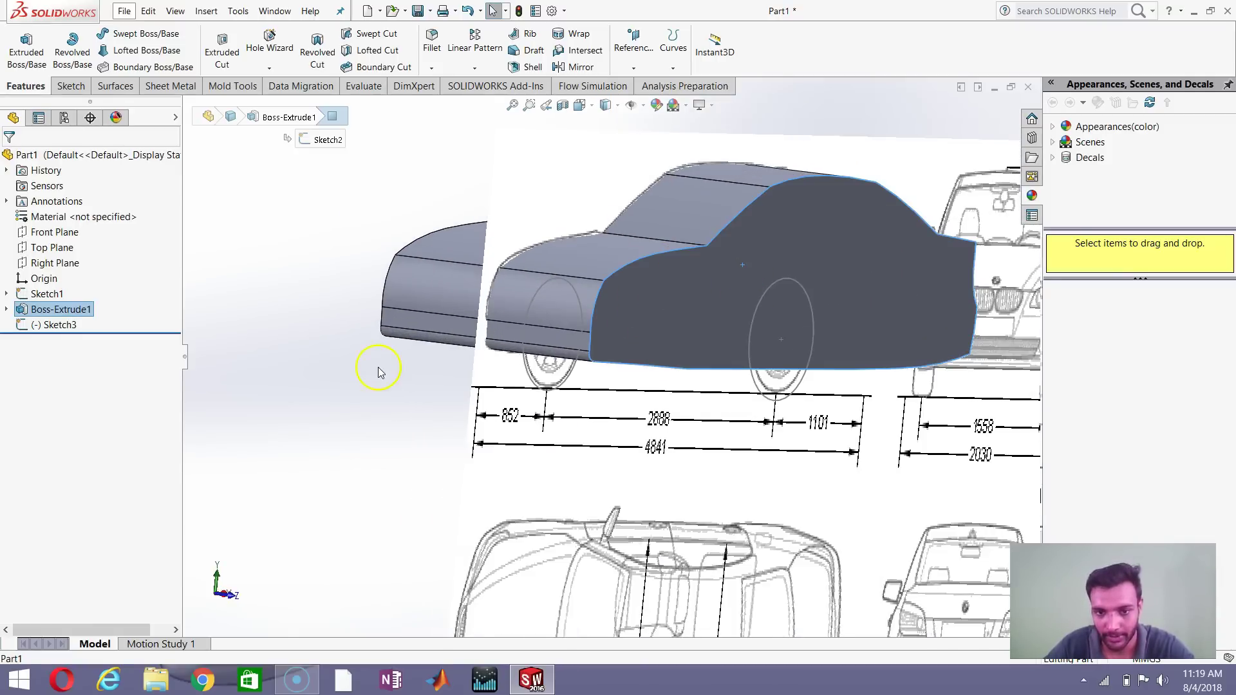
pyautogui.scroll(1, 370, 364)
pyautogui.click(359, 360)
pyautogui.click(701, 304)
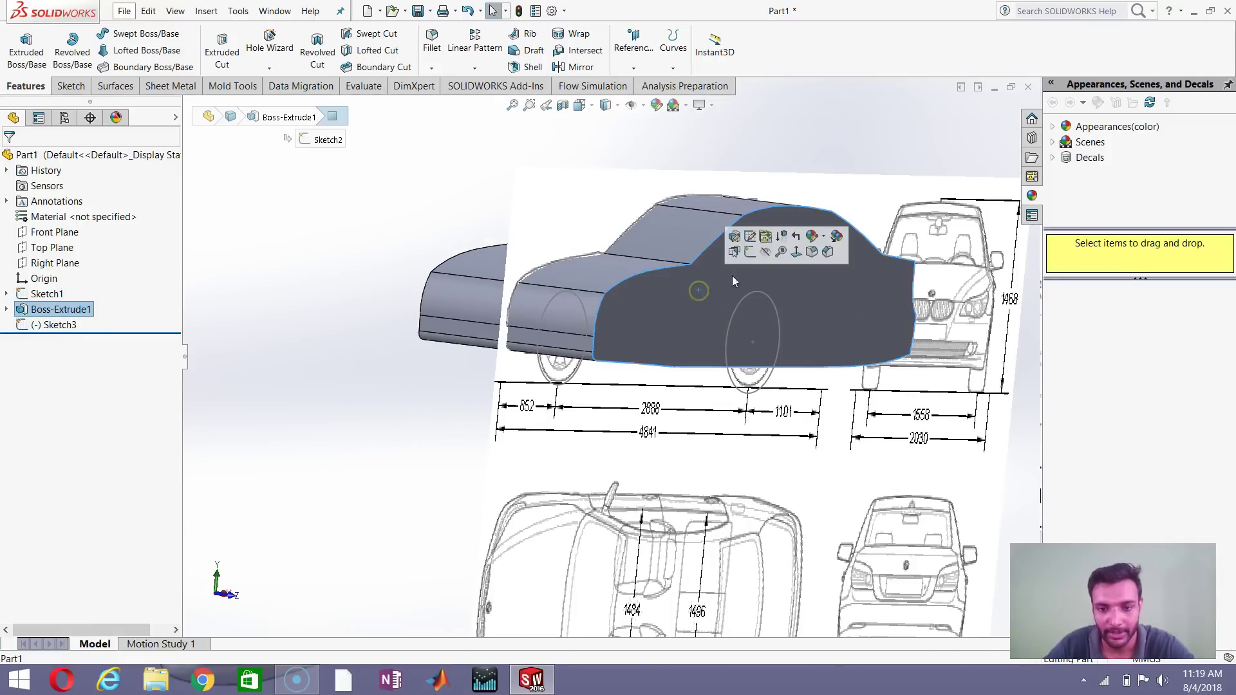
pyautogui.click(752, 256)
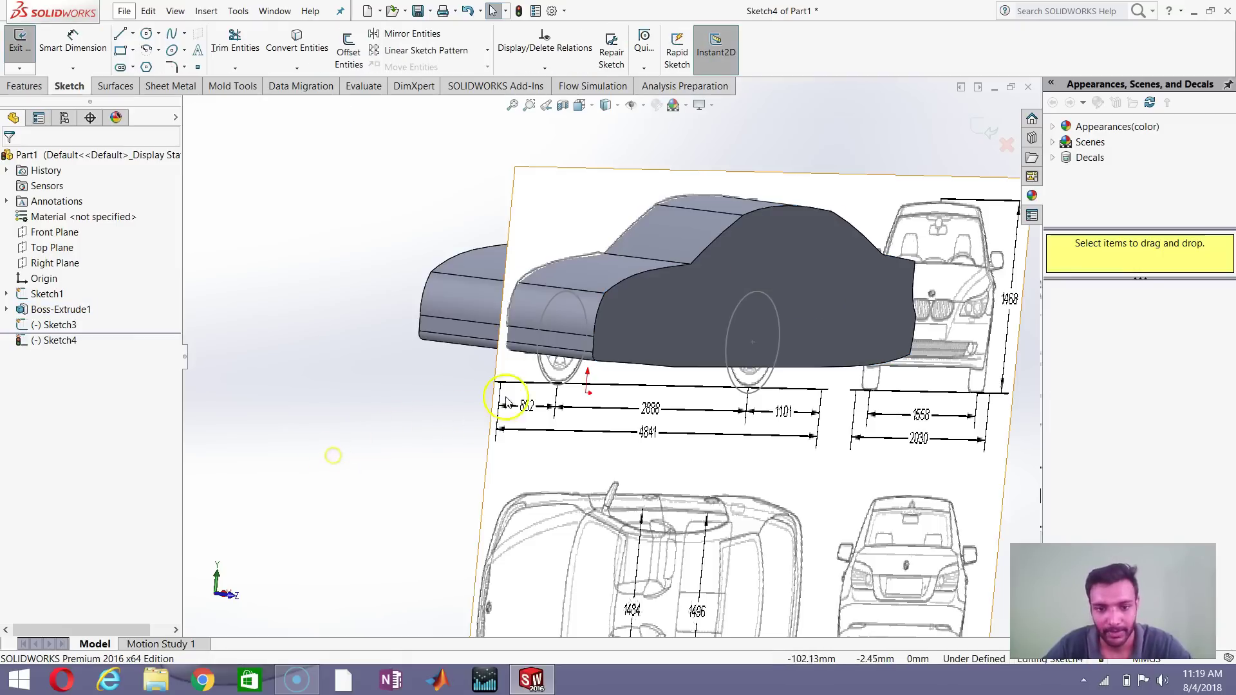
pyautogui.press('Escape')
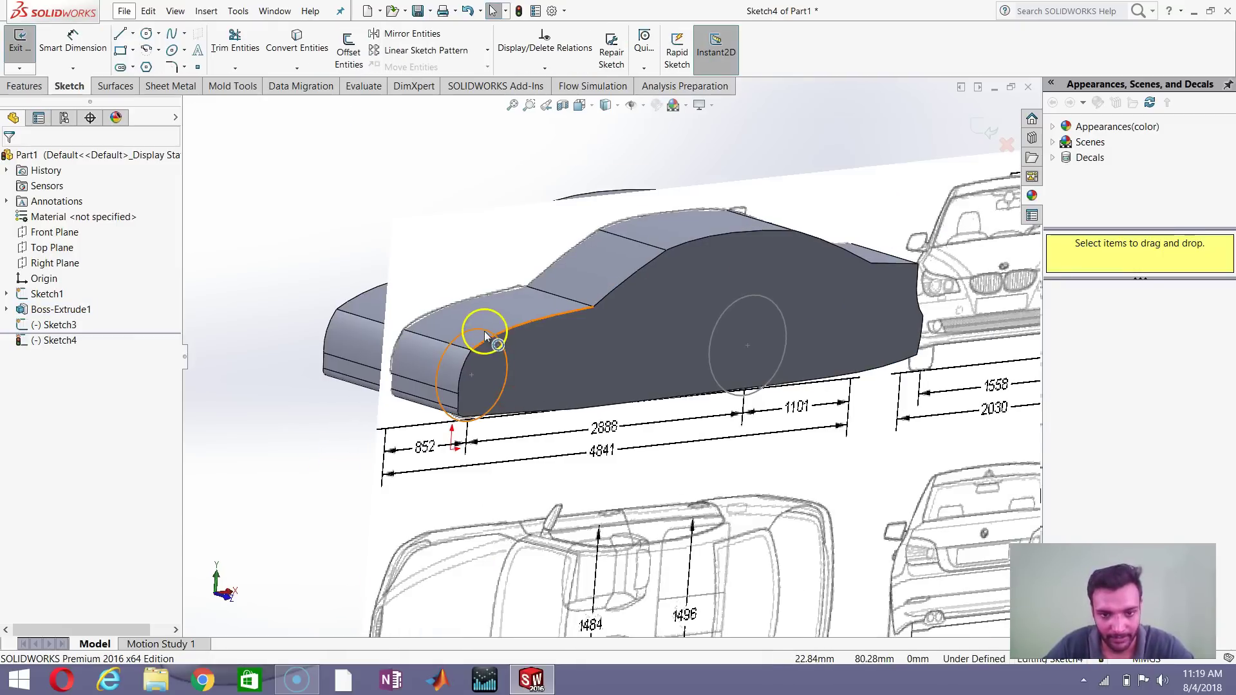
# Step: Convert the front and rear wheel arch circles from the earlier sketch into the new side-face sketch
pyautogui.click(486, 335)
pyautogui.keyDown('ctrl'); pyautogui.click(724, 309); pyautogui.keyUp('ctrl')
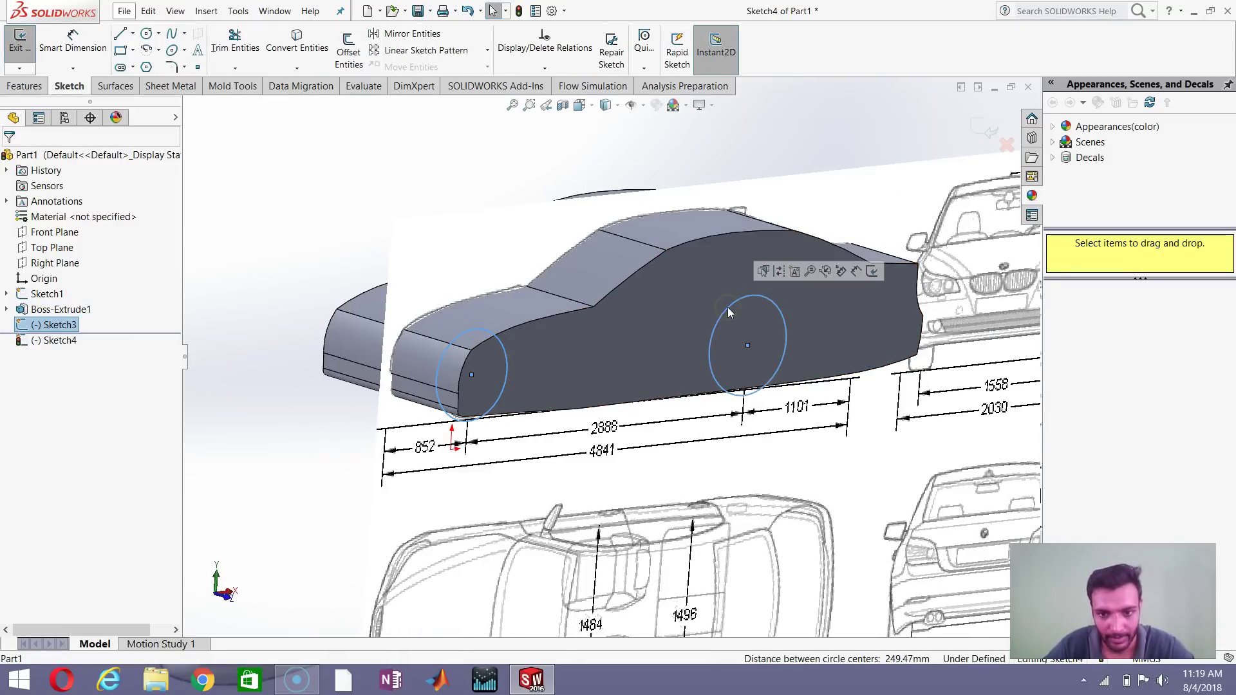
pyautogui.moveTo(728, 309); pyautogui.dragTo(212, 323)
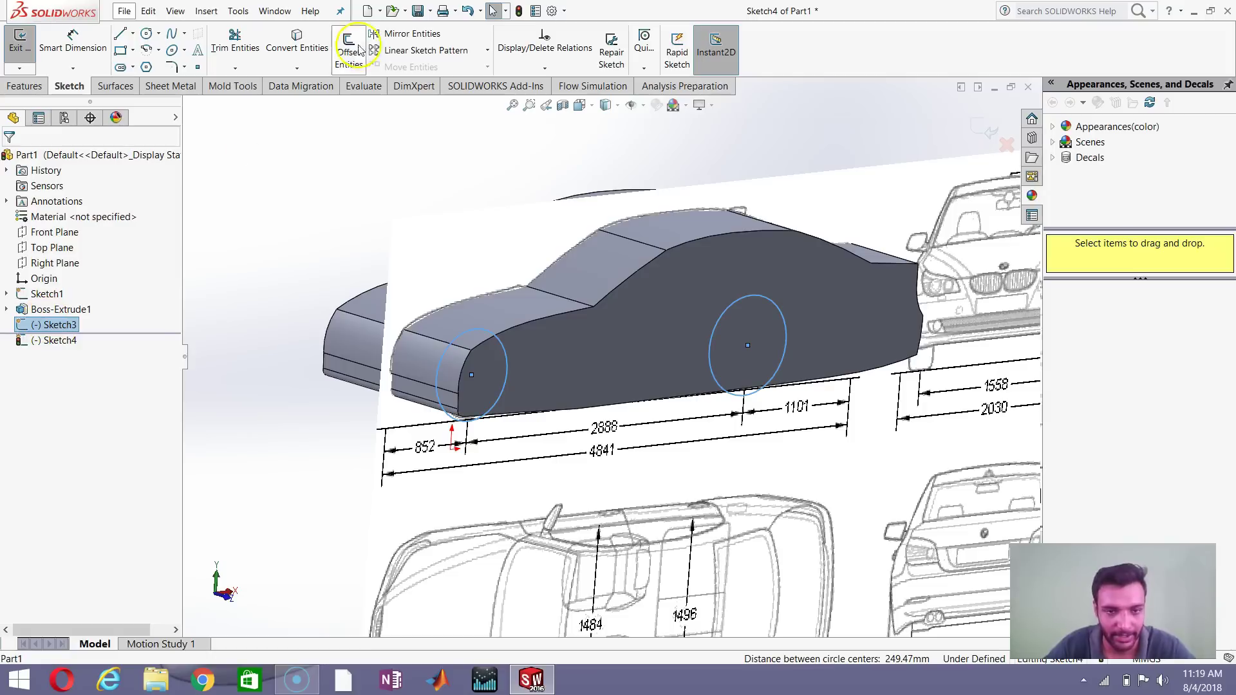
pyautogui.click(302, 39)
pyautogui.moveTo(474, 386)
pyautogui.mouseDown(button='middle')
pyautogui.moveTo(580, 379)
pyautogui.moveTo(435, 367)
pyautogui.mouseUp(button='middle')
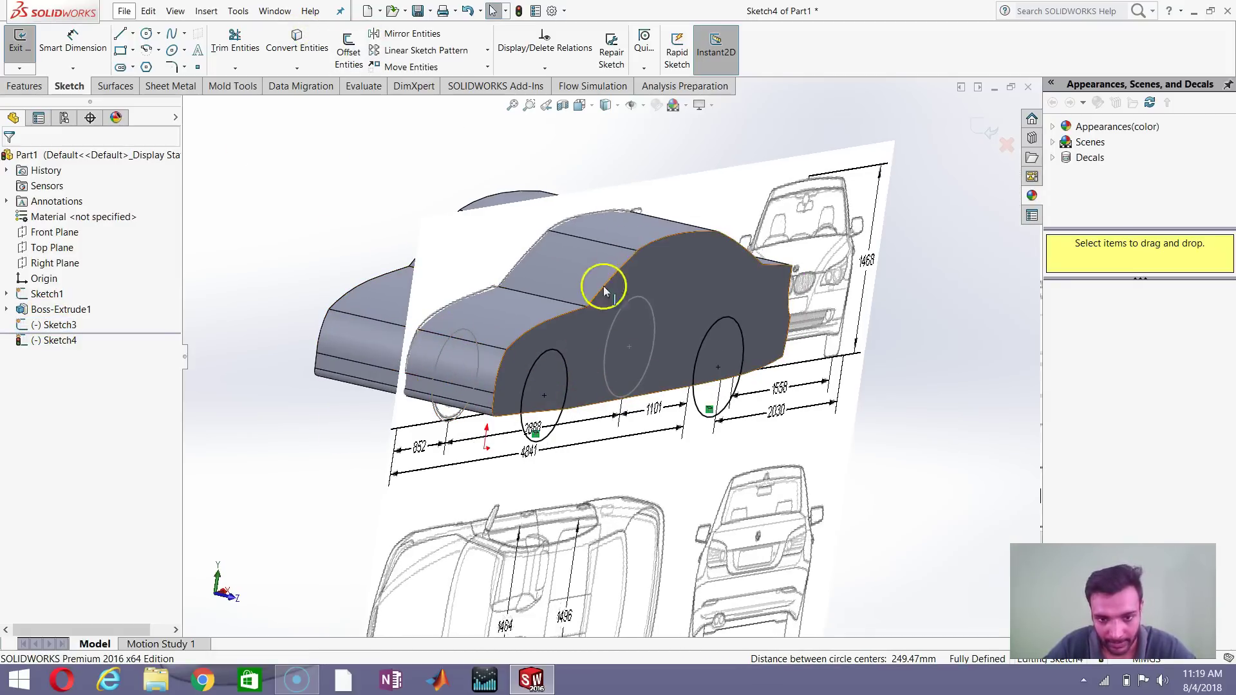
pyautogui.scroll(3, 672, 313)
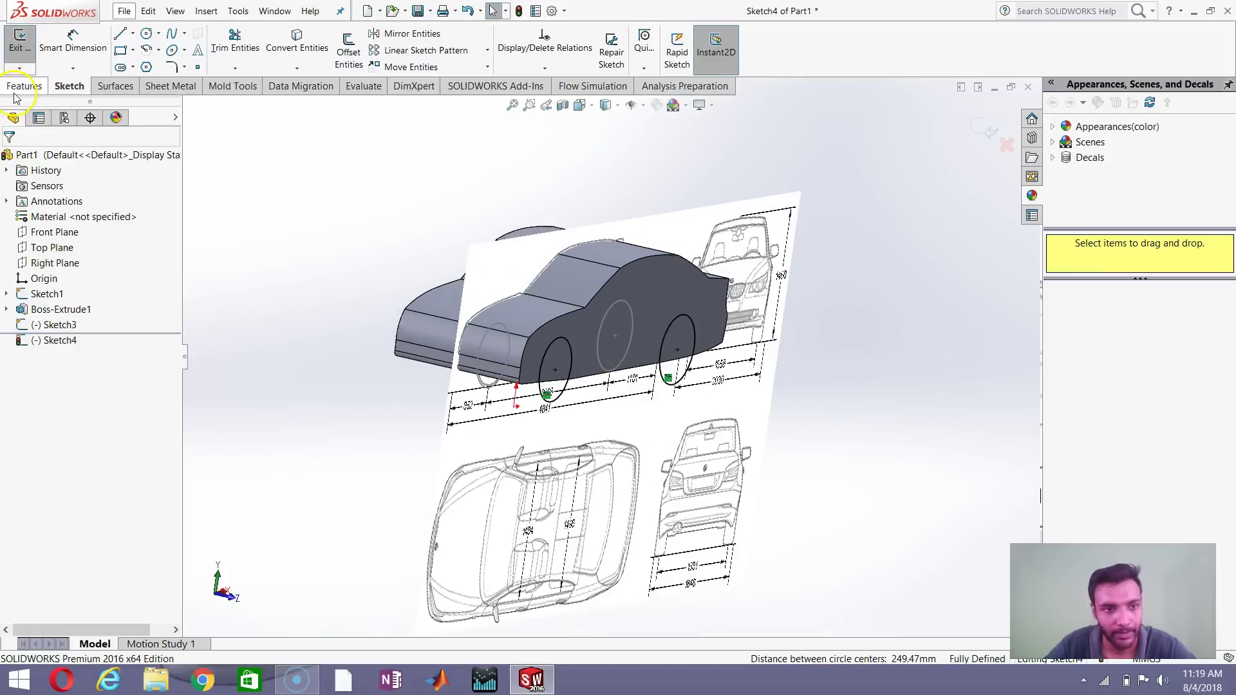
# Step: Cut-extrude the front and rear wheel arch circles blind 21 mm into the side of the car body
pyautogui.click(23, 87)
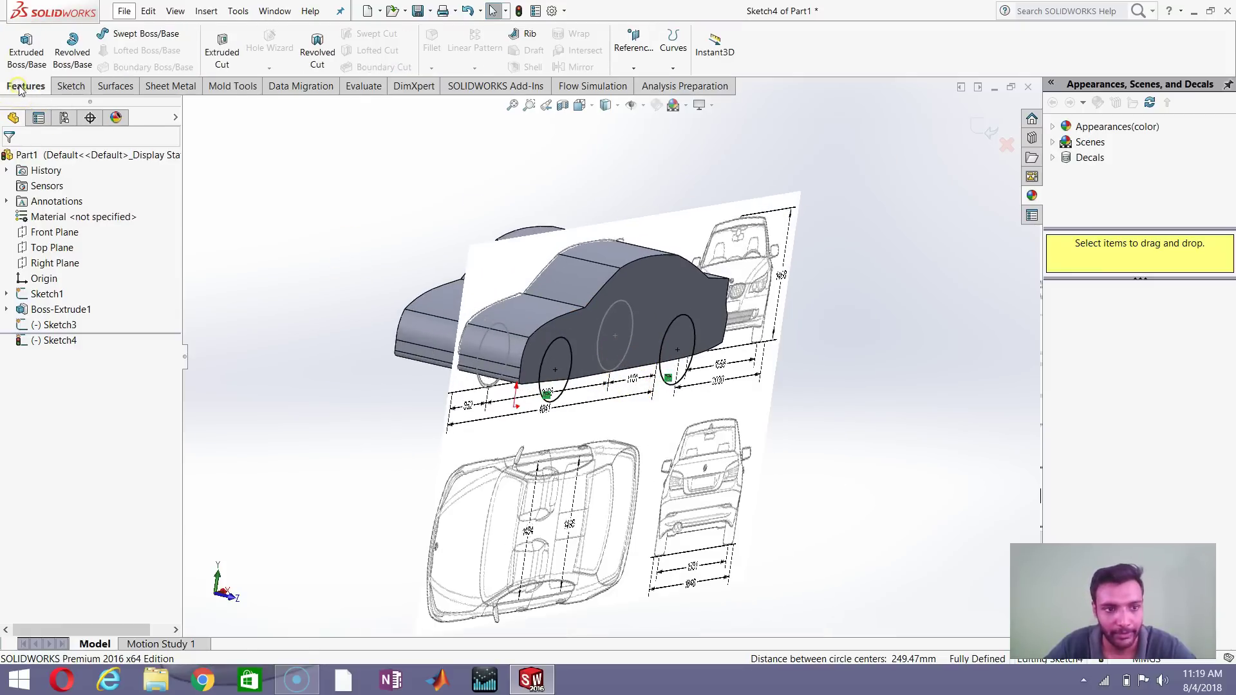
pyautogui.click(222, 51)
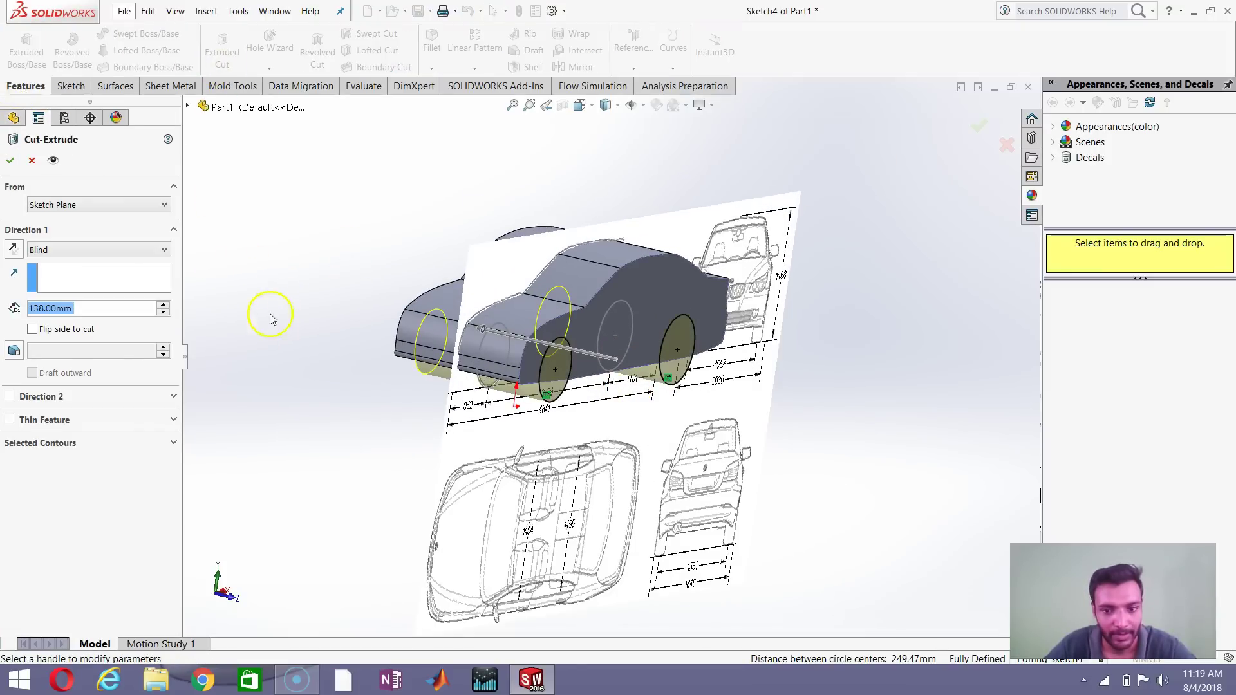
pyautogui.write('21')
pyautogui.press('Return')
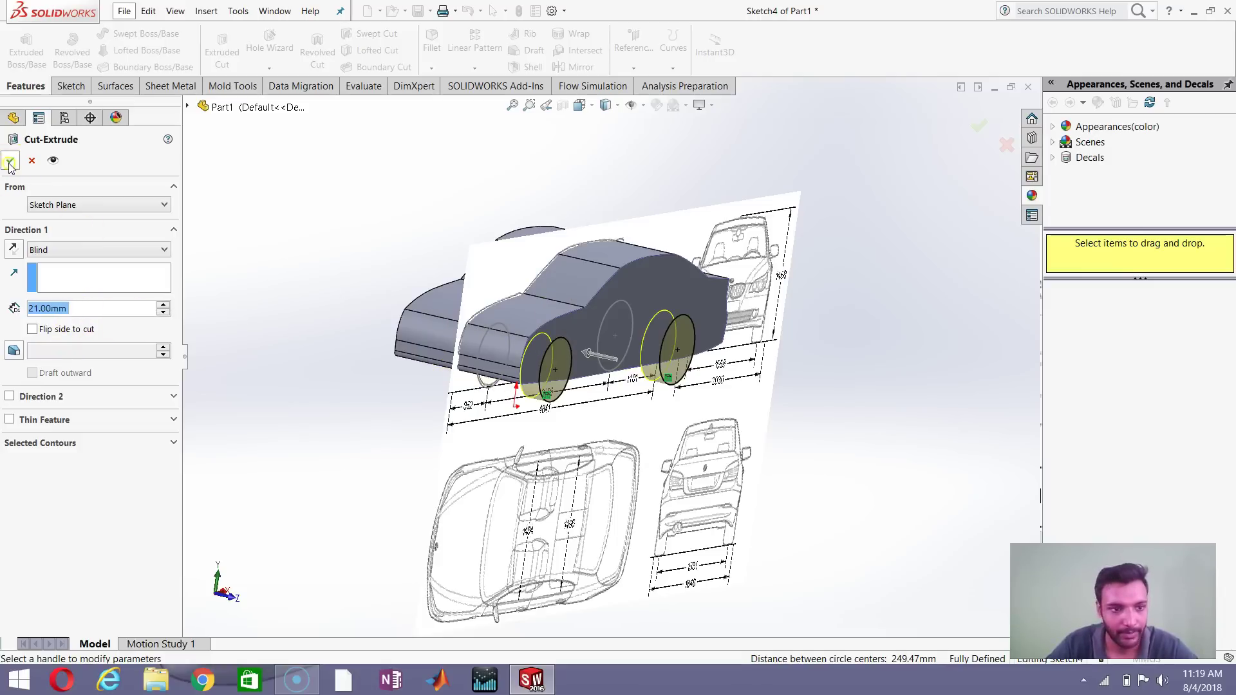
# Step: Mirror the wheel arch cut about the Front Plane onto the opposite side of the car body
pyautogui.moveTo(753, 379); pyautogui.dragTo(678, 260, button='middle')
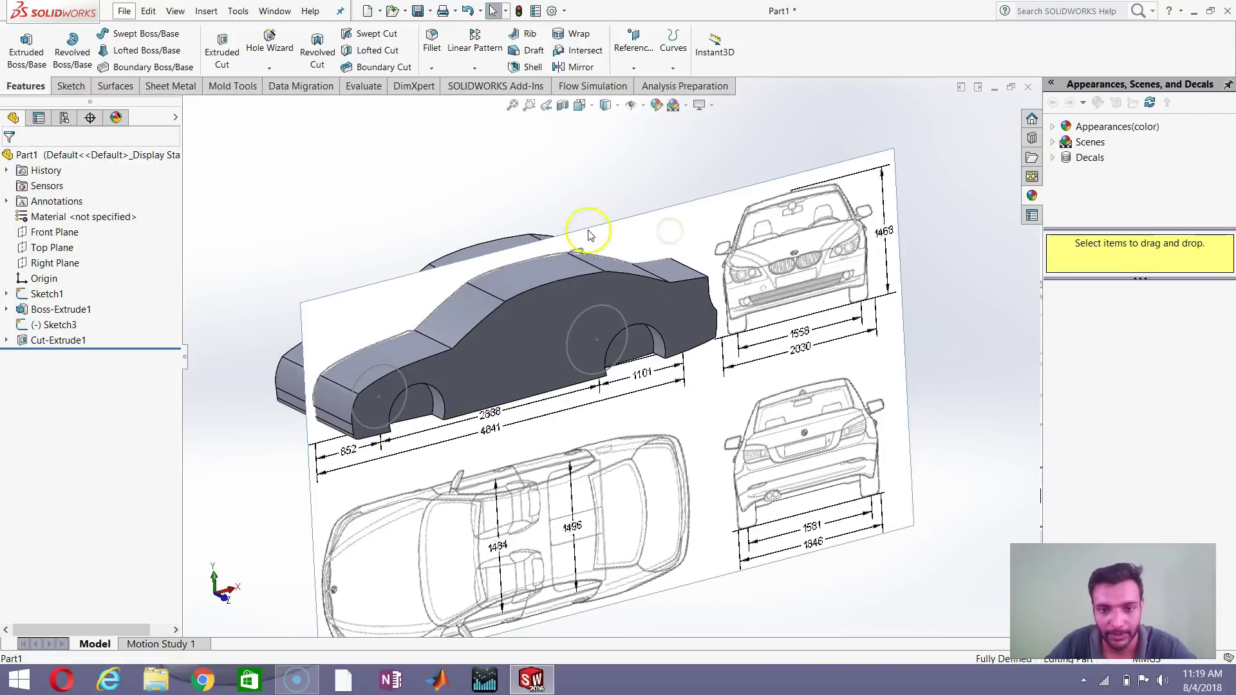
pyautogui.scroll(3, 580, 290)
pyautogui.moveTo(608, 290); pyautogui.dragTo(553, 346, button='middle')
pyautogui.scroll(-5, 539, 291)
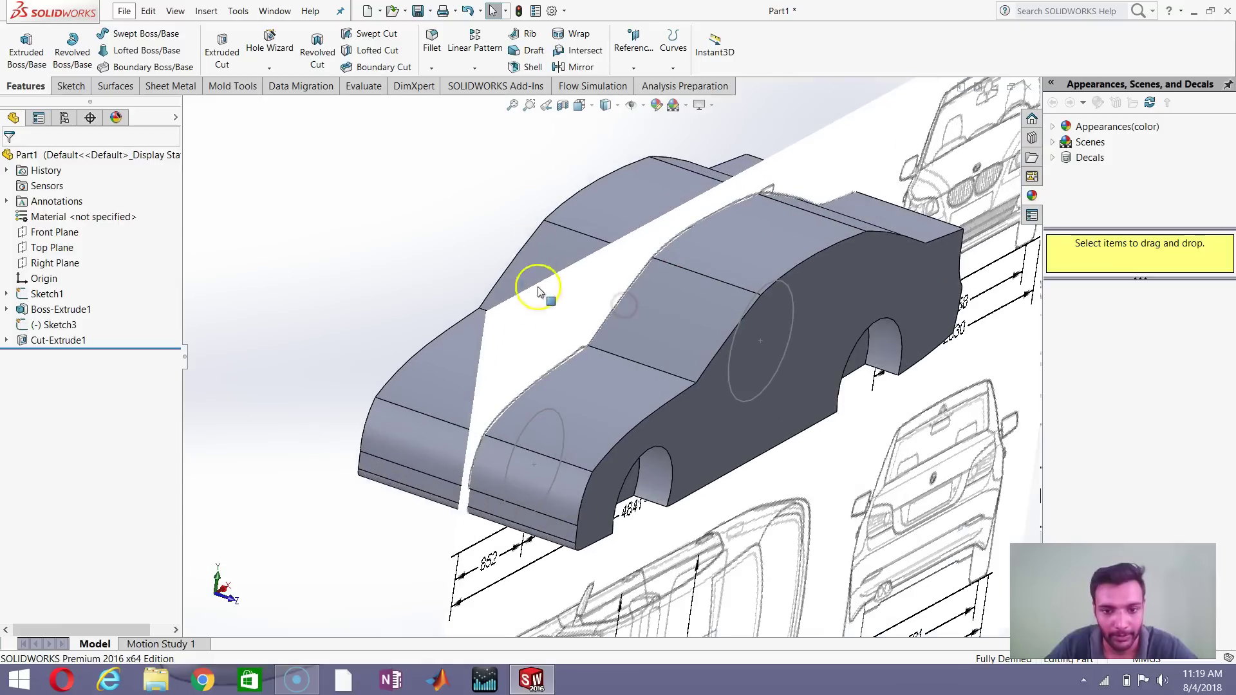
pyautogui.click(432, 67)
pyautogui.click(372, 230)
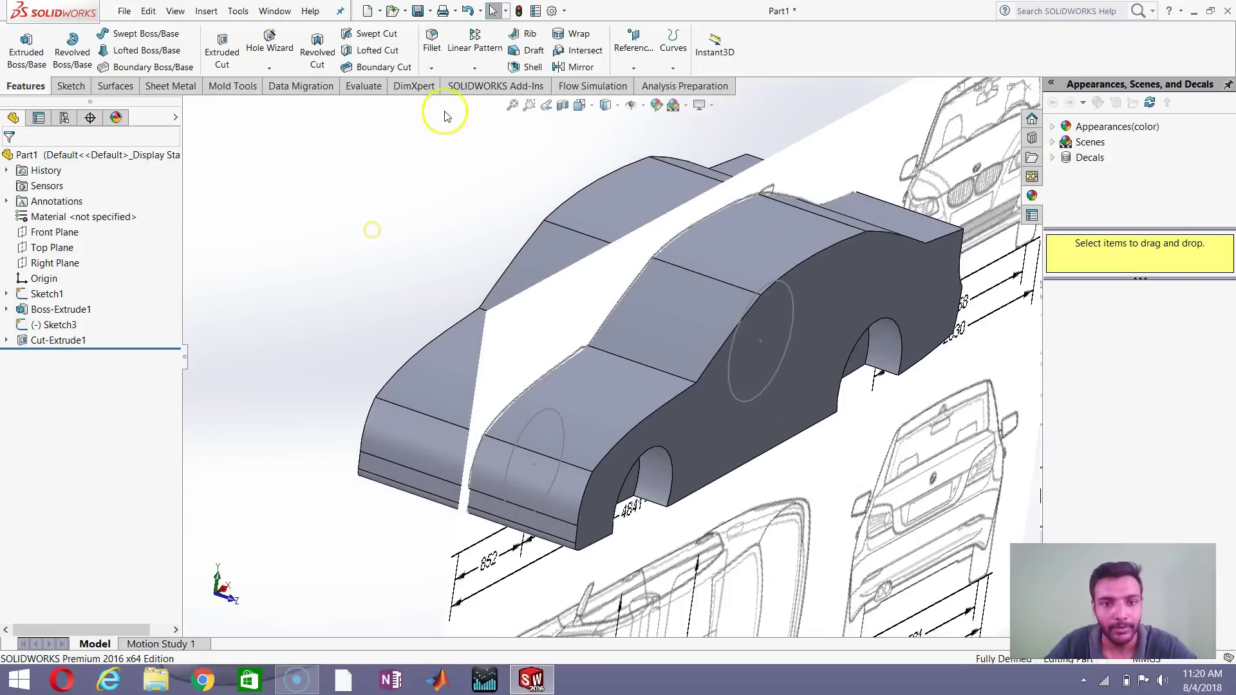
pyautogui.click(475, 68)
pyautogui.click(509, 202)
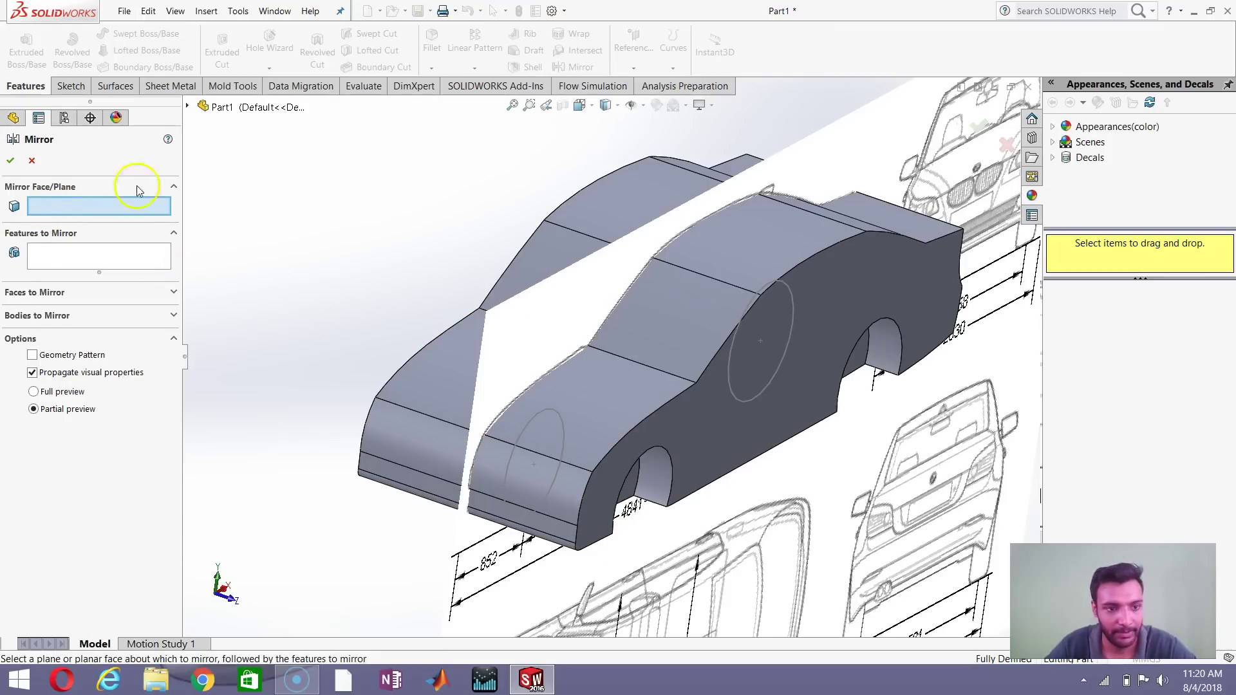
pyautogui.click(188, 107)
pyautogui.click(250, 185)
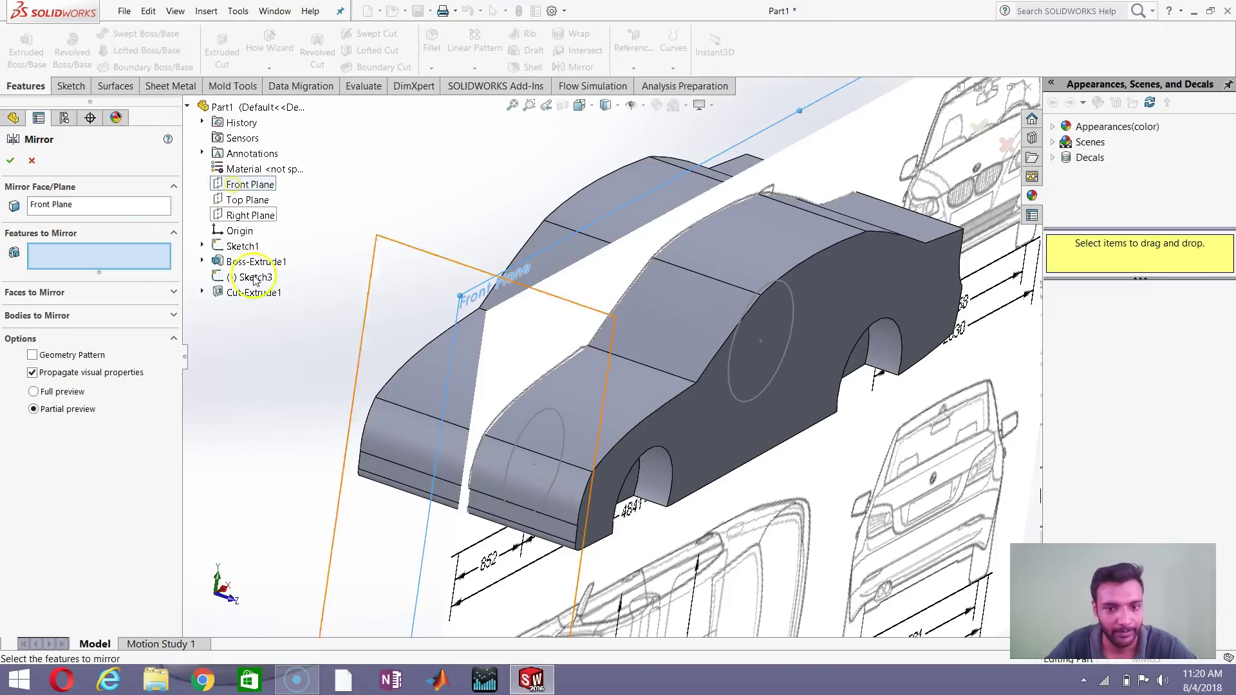
pyautogui.click(639, 485)
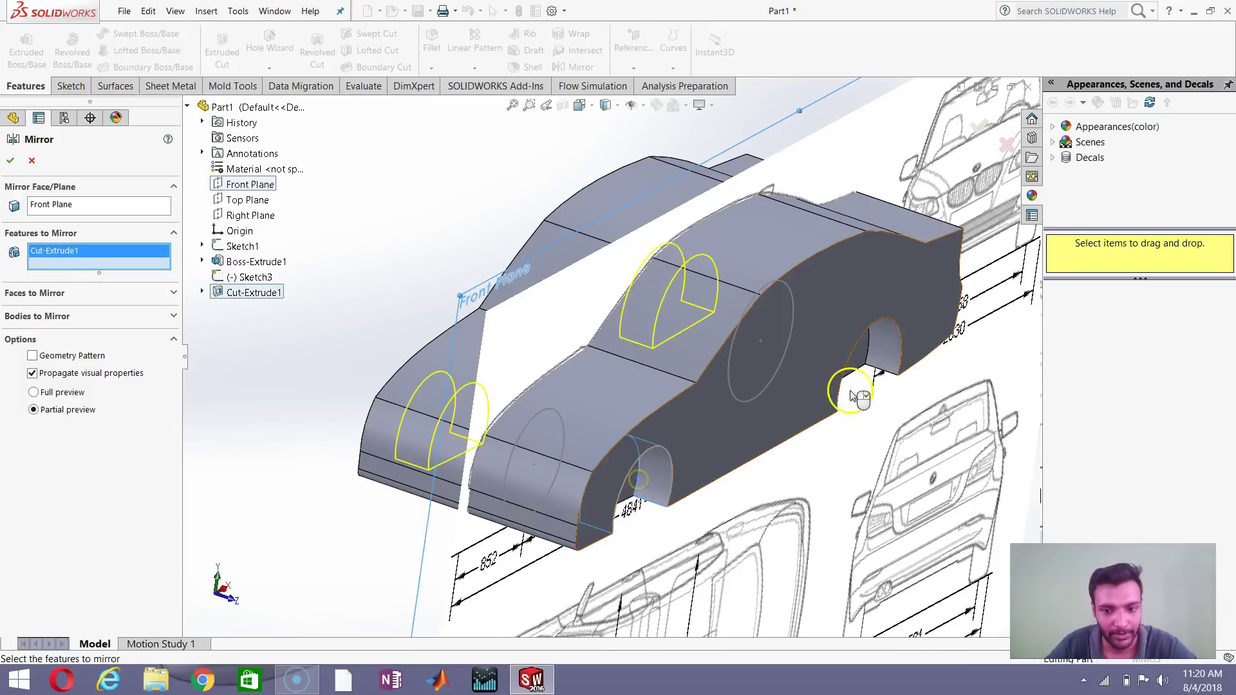
pyautogui.click(9, 162)
# Step: Hide the blueprint picture sketch (Sketch1) and the wheel arch circle sketch (Sketch3)
pyautogui.moveTo(334, 254); pyautogui.dragTo(369, 378, button='middle')
pyautogui.moveTo(710, 245)
pyautogui.mouseDown(button='middle')
pyautogui.moveTo(695, 315)
pyautogui.moveTo(644, 396)
pyautogui.mouseUp(button='middle')
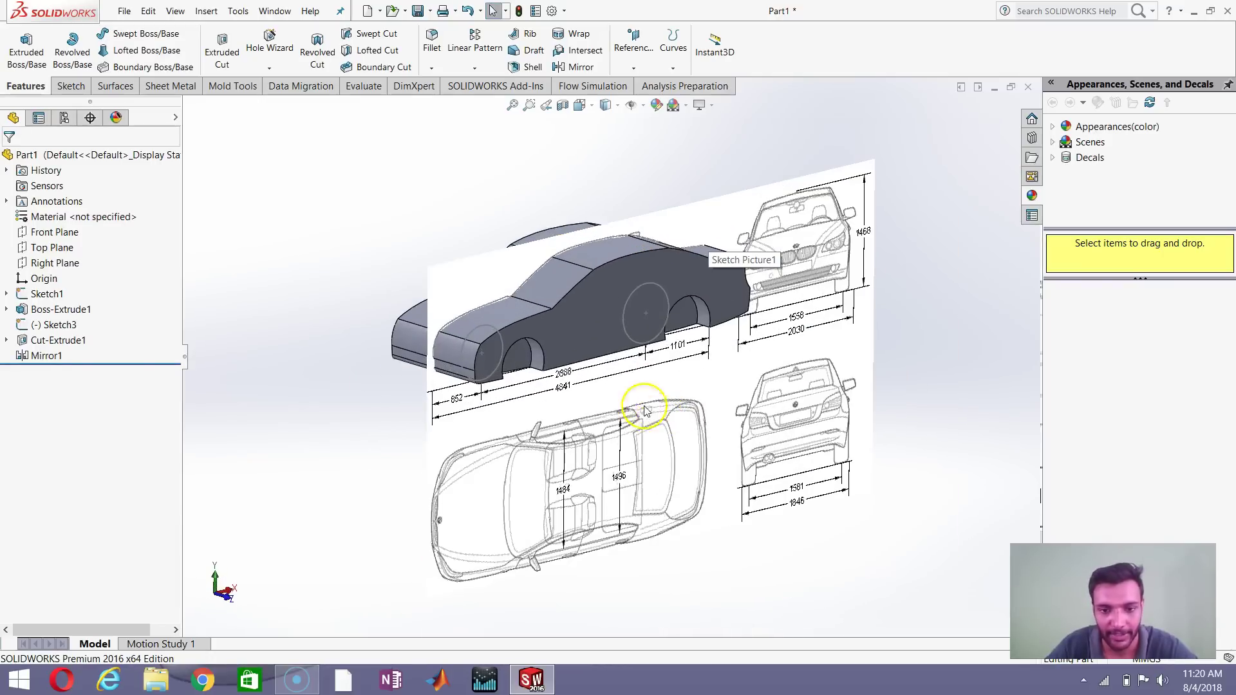
pyautogui.rightClick(52, 296)
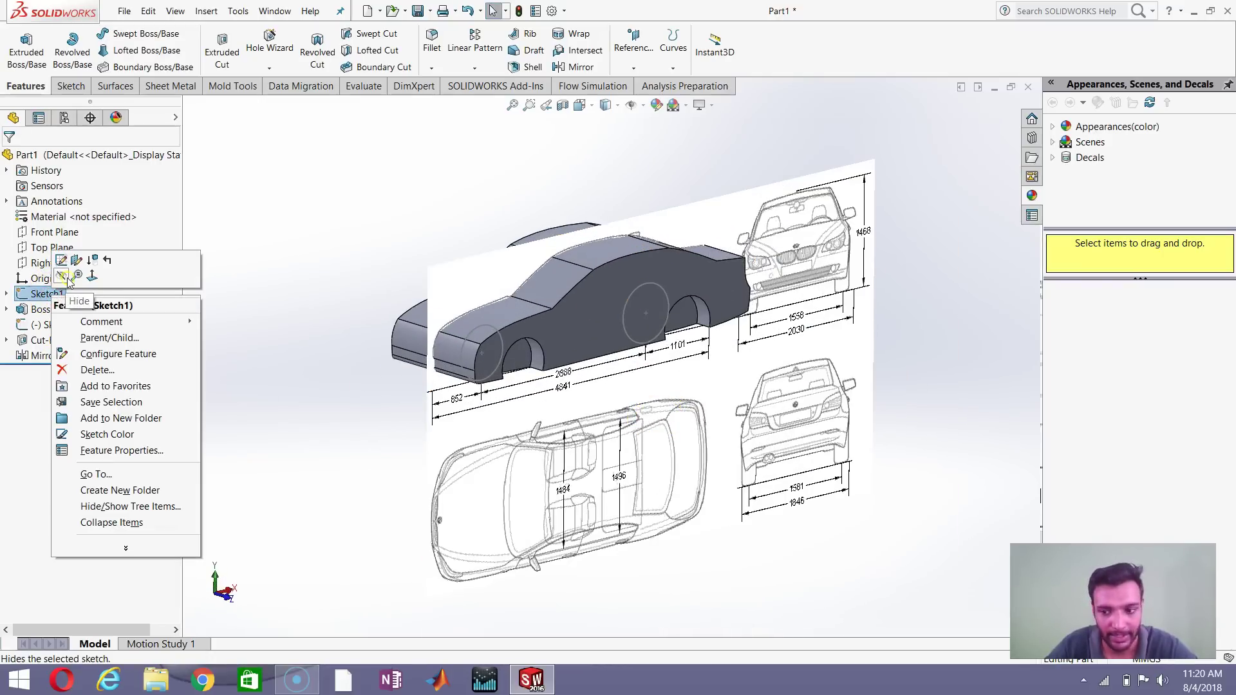
pyautogui.click(67, 279)
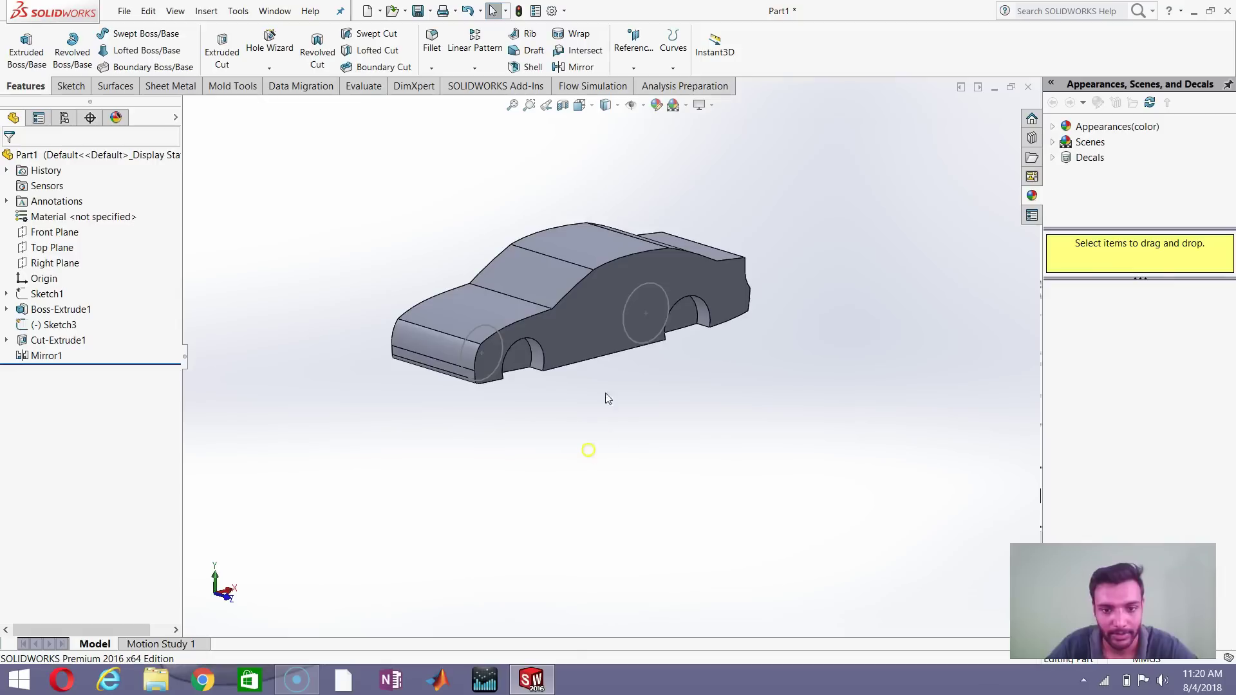
pyautogui.scroll(2, 605, 398)
pyautogui.rightClick(92, 327)
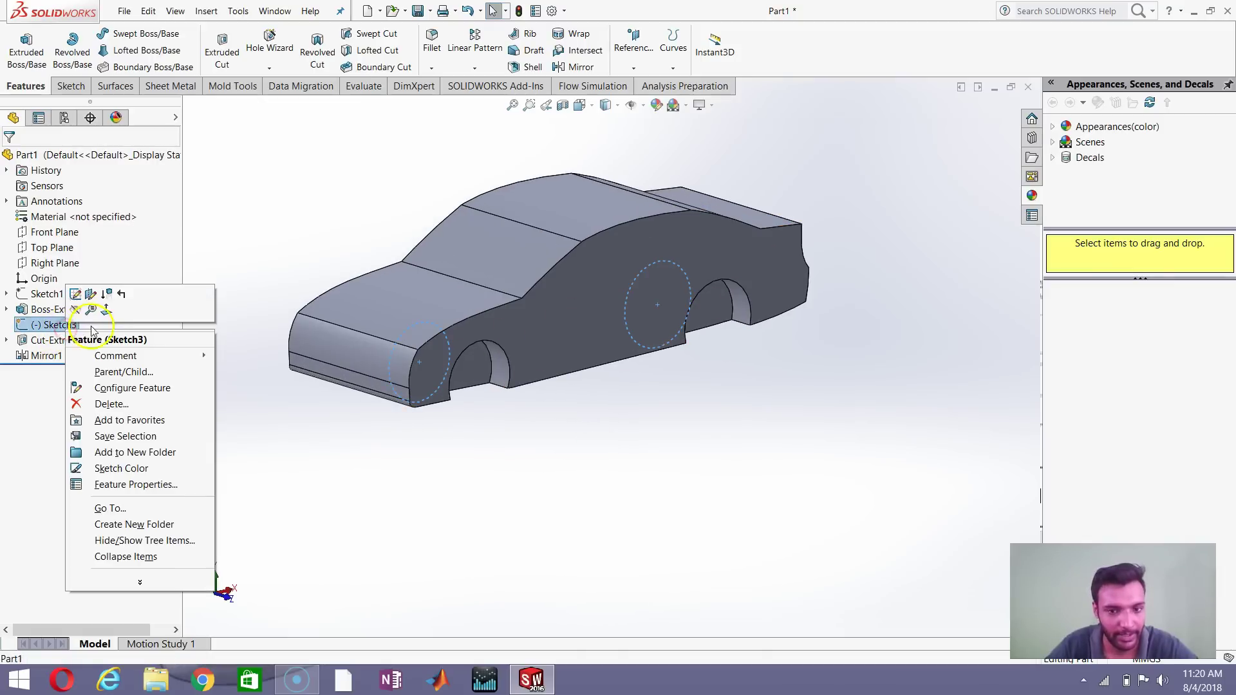
pyautogui.click(91, 310)
pyautogui.click(569, 496)
# Step: Examine the boot lid face and the side face around the rear wheel arch of the car body
pyautogui.moveTo(501, 336); pyautogui.dragTo(558, 345, button='middle')
pyautogui.scroll(5, 944, 337)
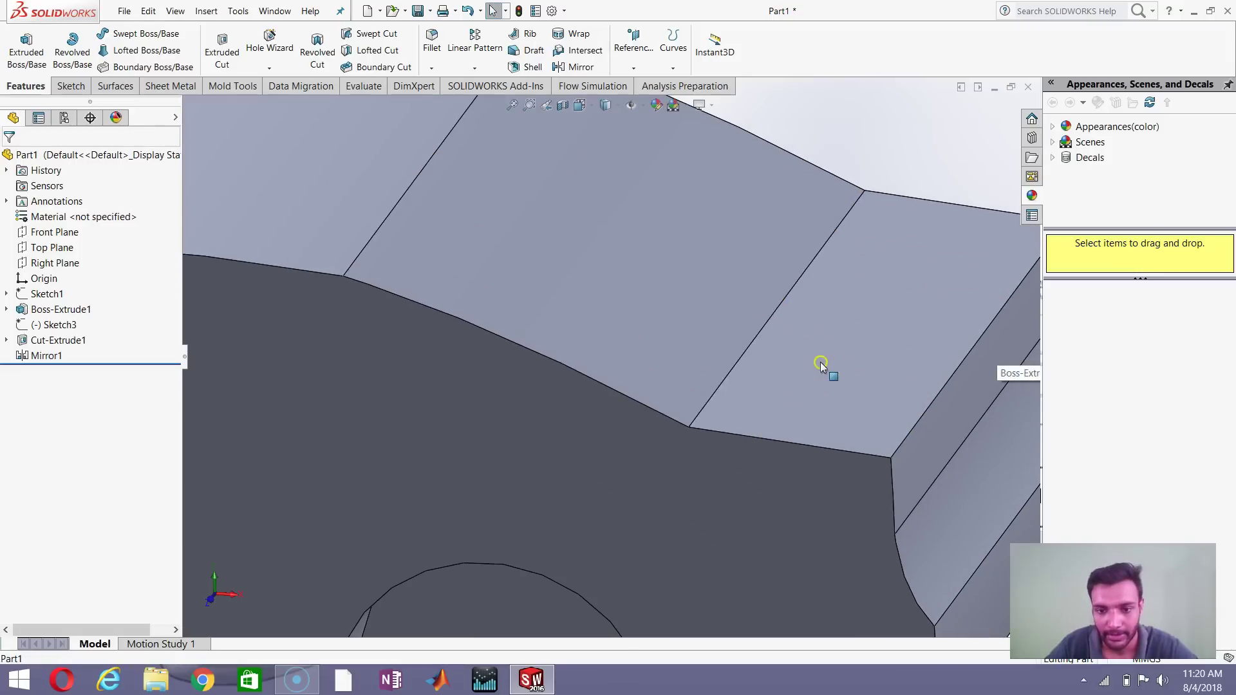
pyautogui.click(821, 364)
pyautogui.scroll(-4, 822, 367)
pyautogui.click(751, 337)
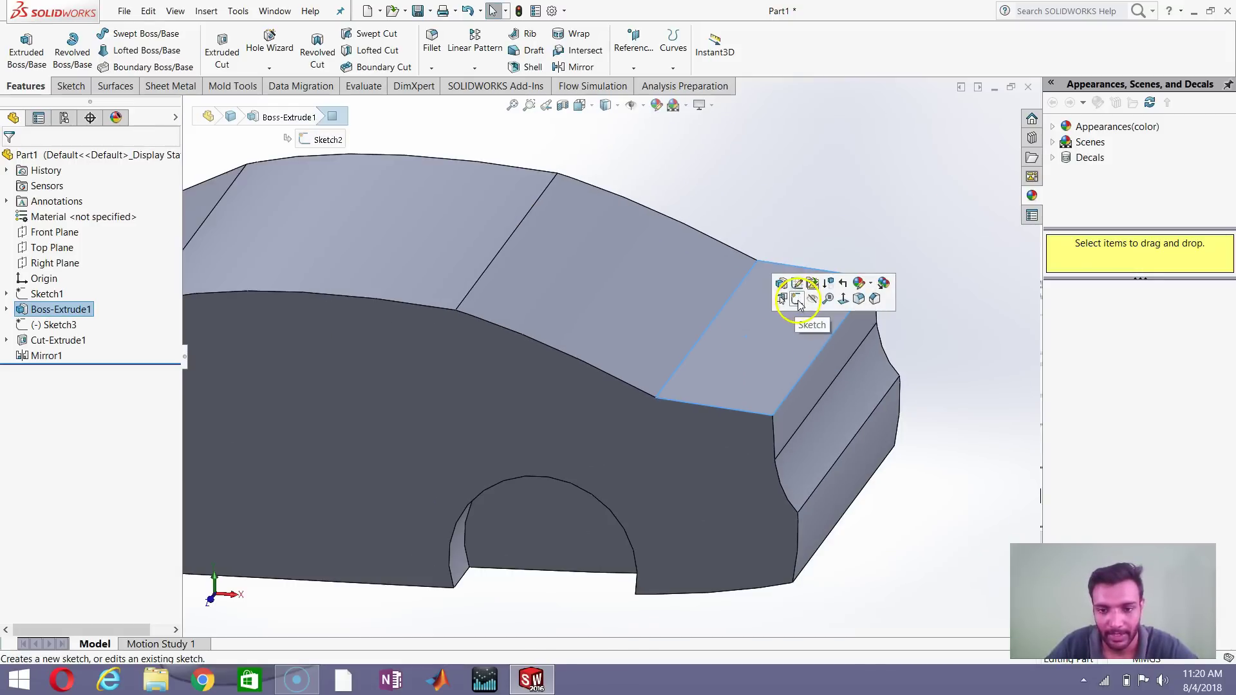
pyautogui.click(816, 151)
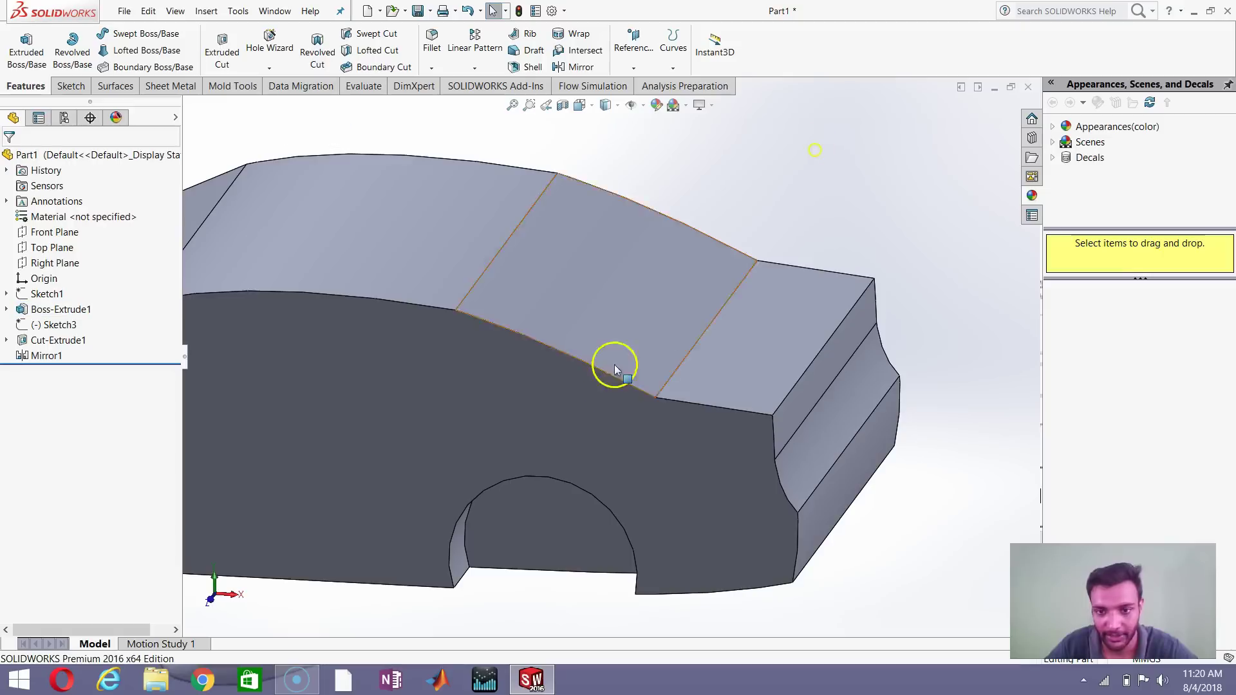
pyautogui.click(597, 400)
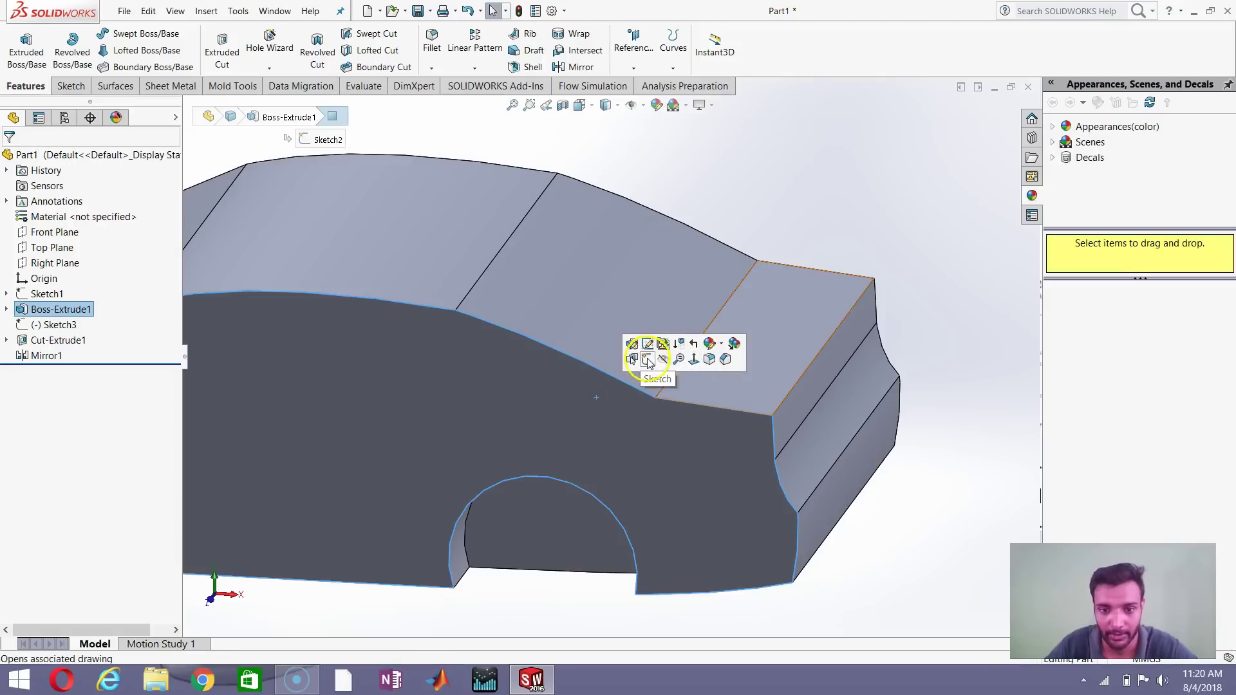
pyautogui.click(784, 234)
# Step: Examine the whole car body from the front corner and the side, including the roof and windscreen faces
pyautogui.scroll(5, 703, 470)
pyautogui.moveTo(455, 350); pyautogui.dragTo(592, 372, button='middle')
pyautogui.scroll(-4, 322, 340)
pyautogui.scroll(2, 624, 422)
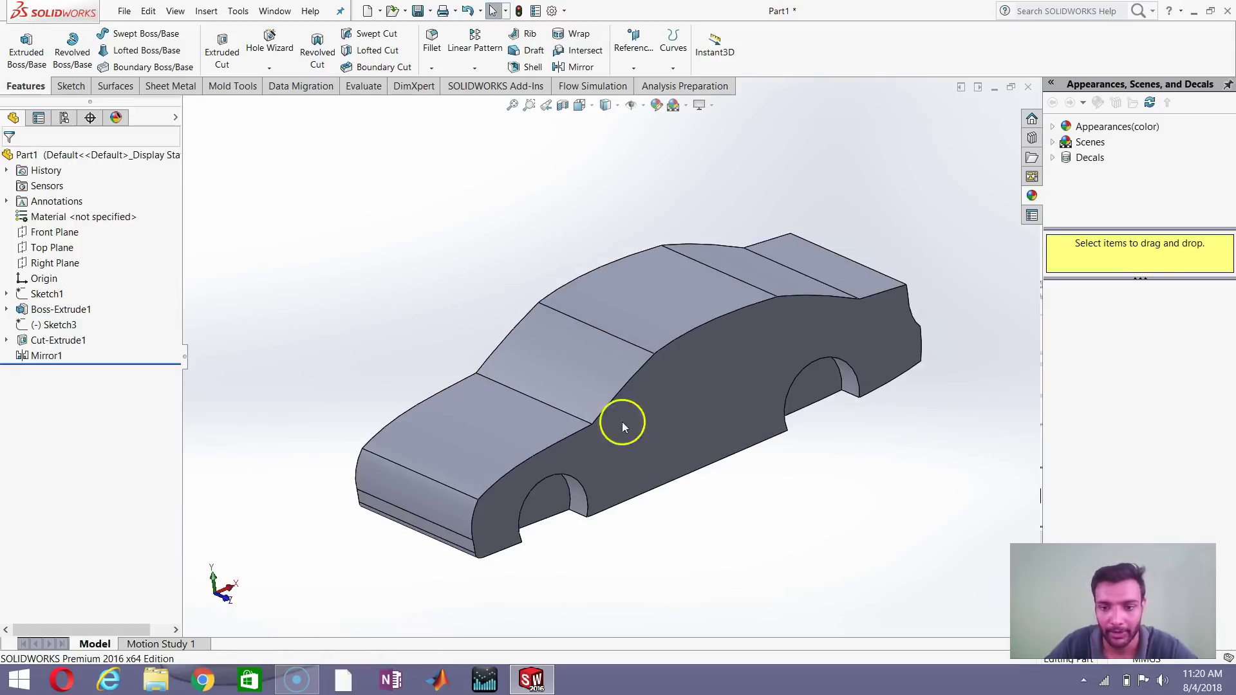
pyautogui.scroll(-1, 772, 465)
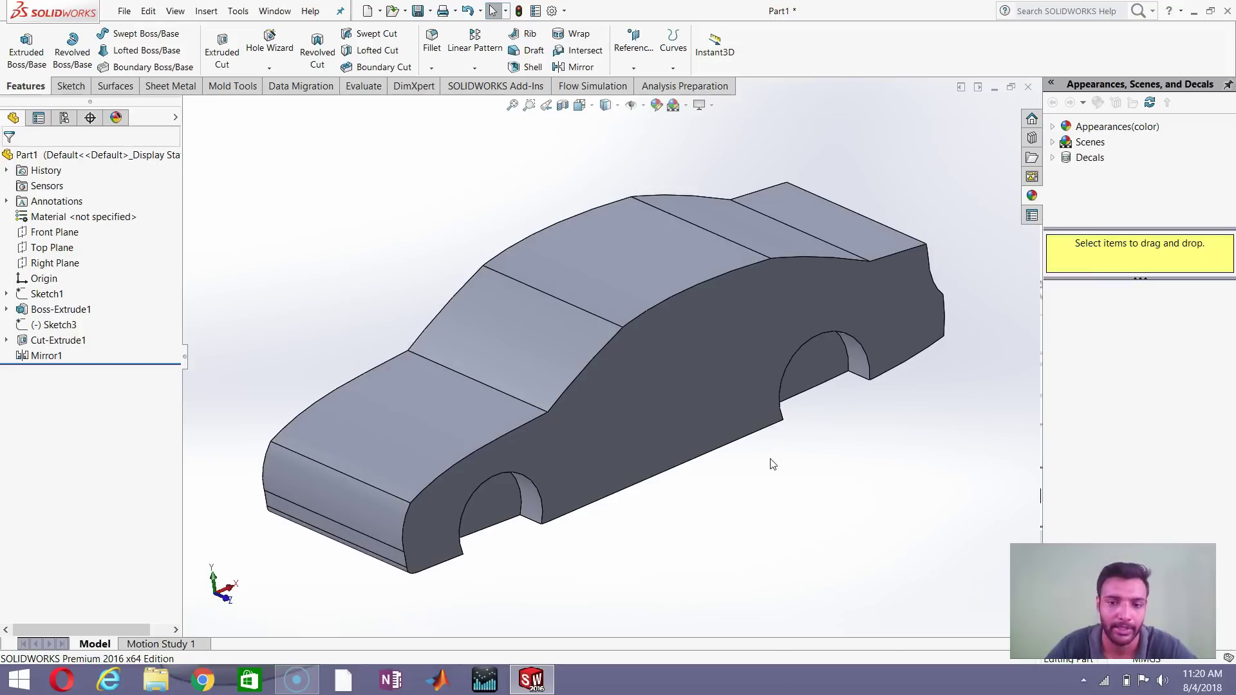
pyautogui.click(682, 268)
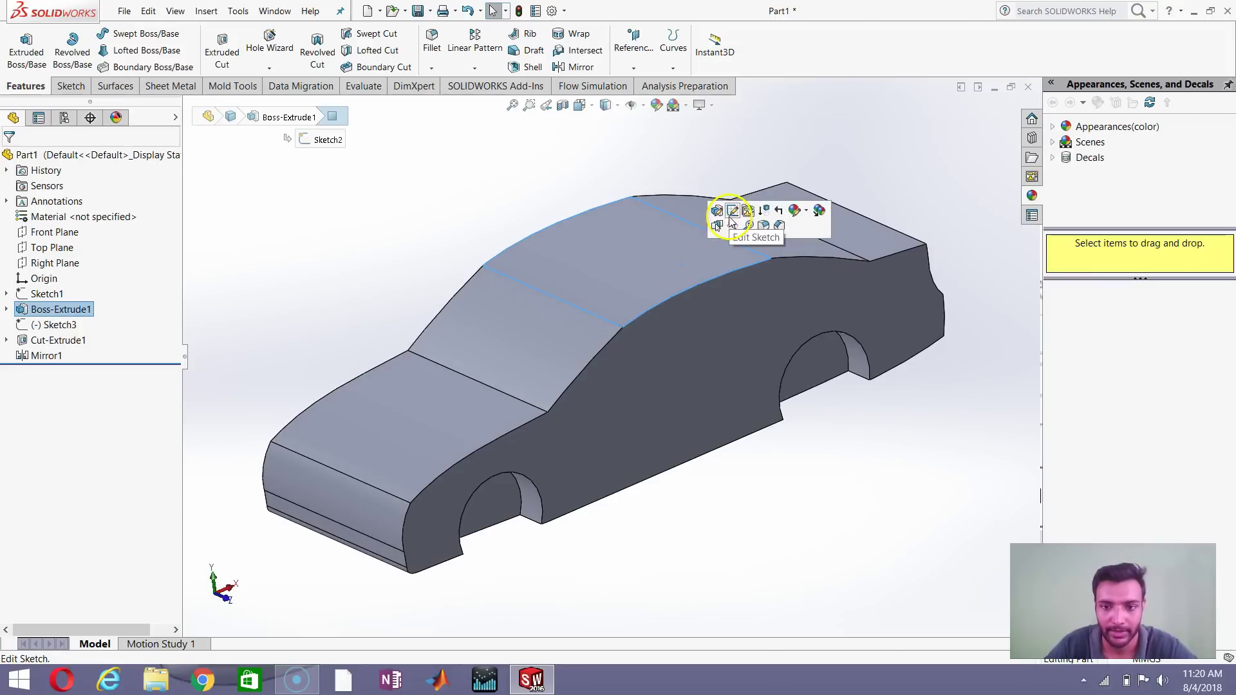
pyautogui.click(805, 461)
pyautogui.moveTo(805, 461)
pyautogui.mouseDown(button='middle')
pyautogui.moveTo(563, 361)
pyautogui.moveTo(579, 335)
pyautogui.moveTo(644, 303)
pyautogui.mouseUp(button='middle')
pyautogui.scroll(-2, 679, 298)
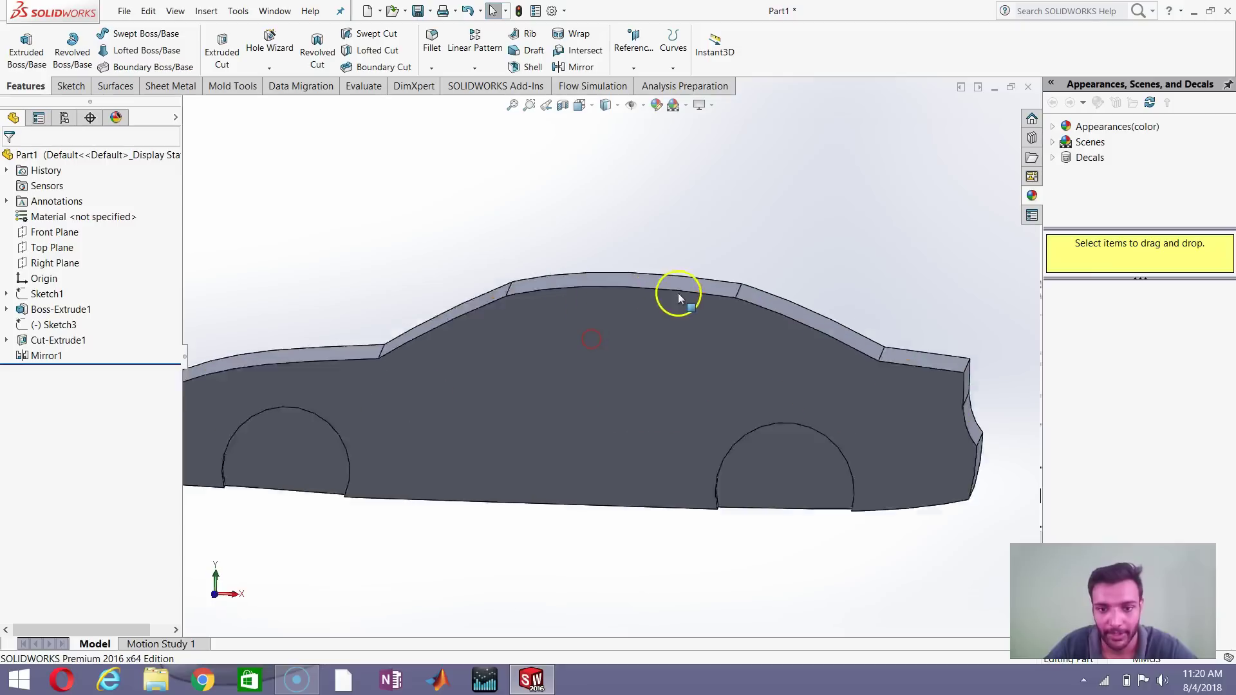
pyautogui.scroll(-2, 679, 298)
pyautogui.scroll(5, 741, 350)
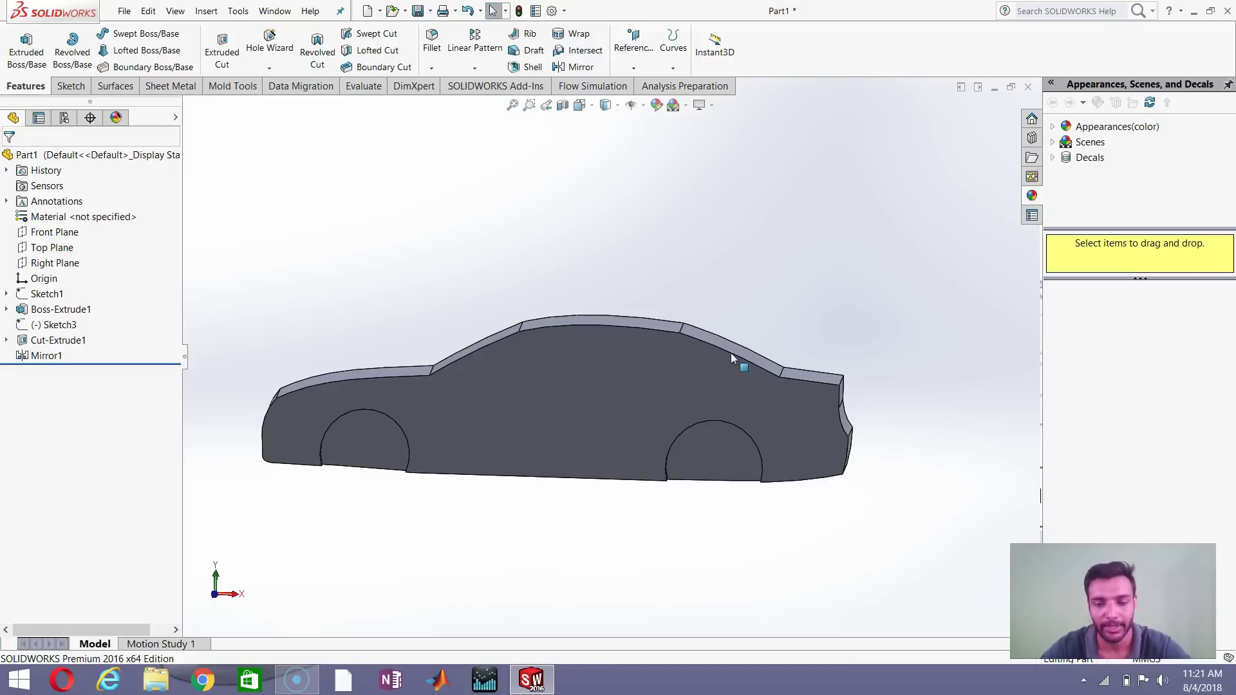
pyautogui.moveTo(751, 354); pyautogui.dragTo(630, 535, button='middle')
pyautogui.press('f')
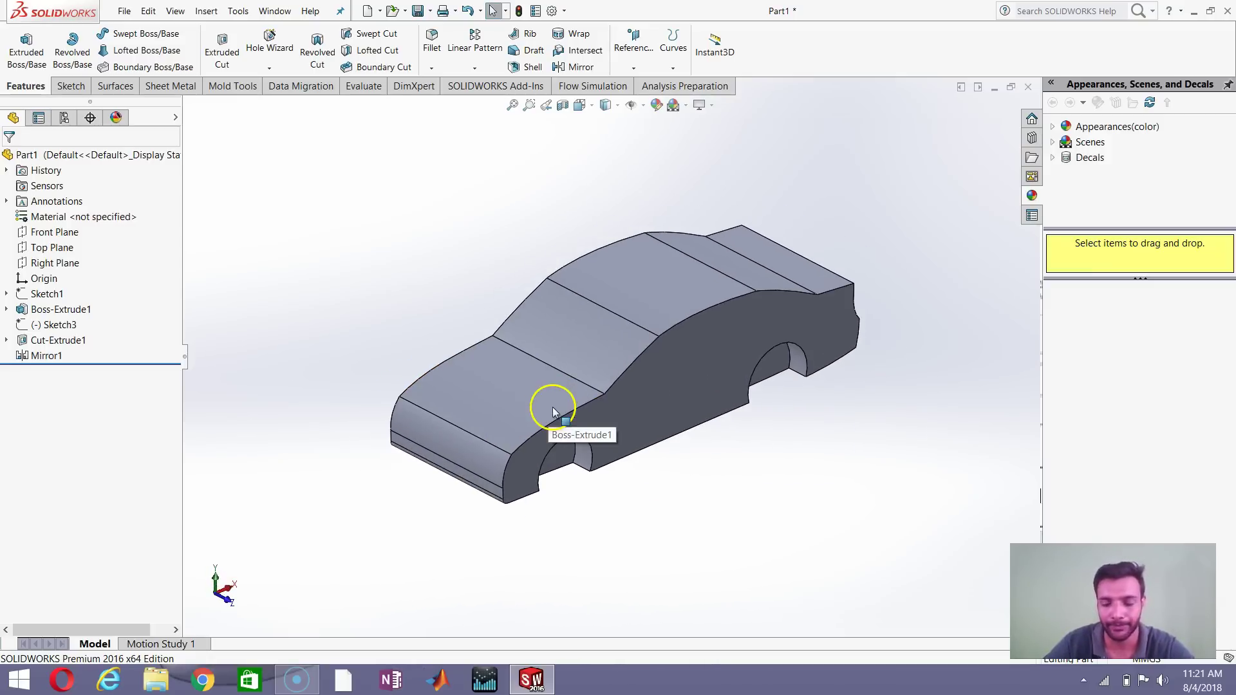
pyautogui.scroll(-2, 589, 251)
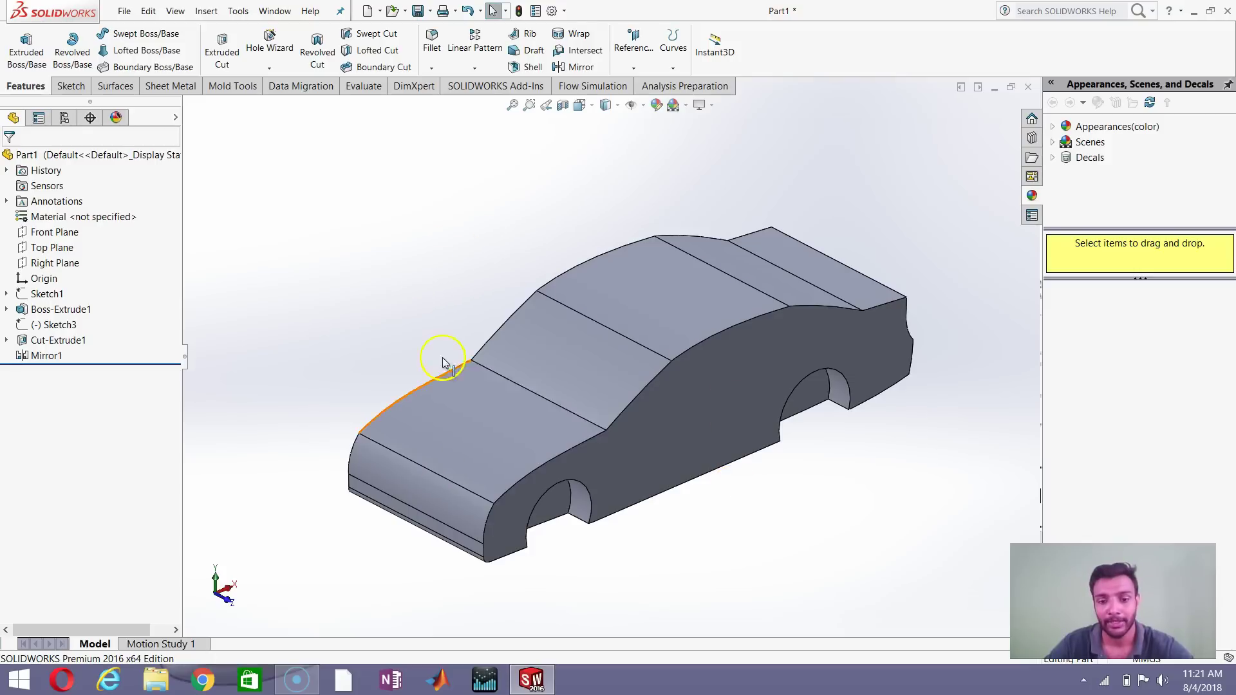
pyautogui.scroll(-1, 618, 338)
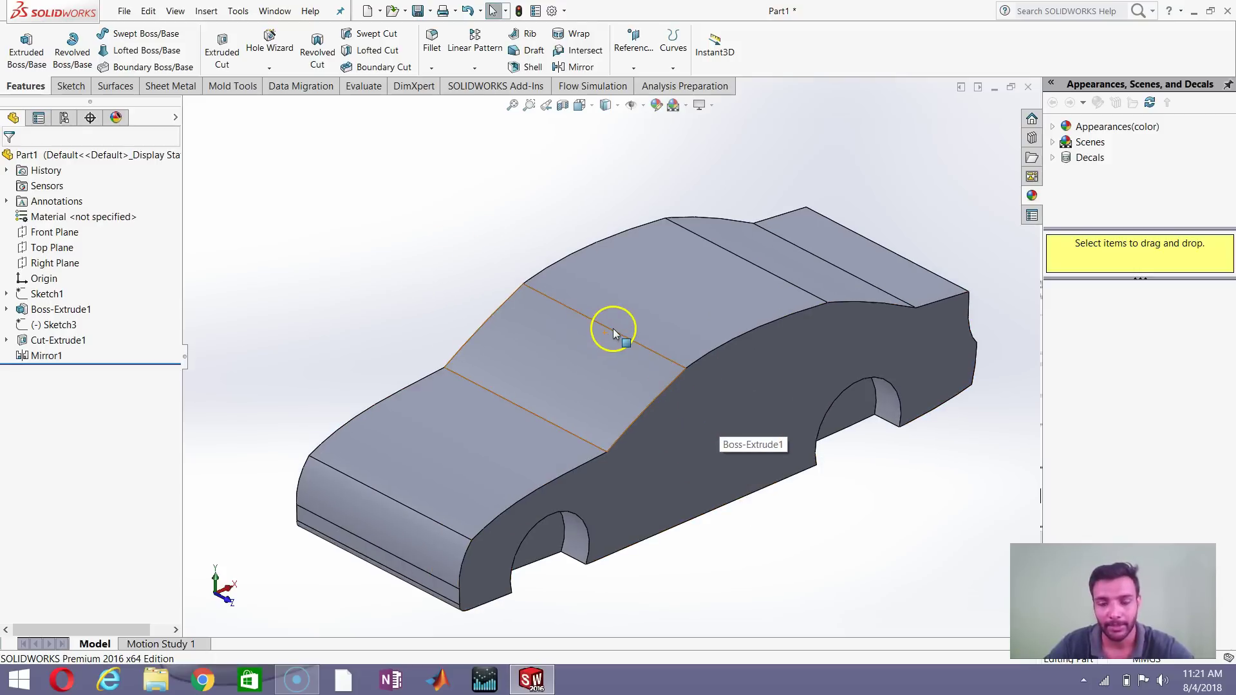